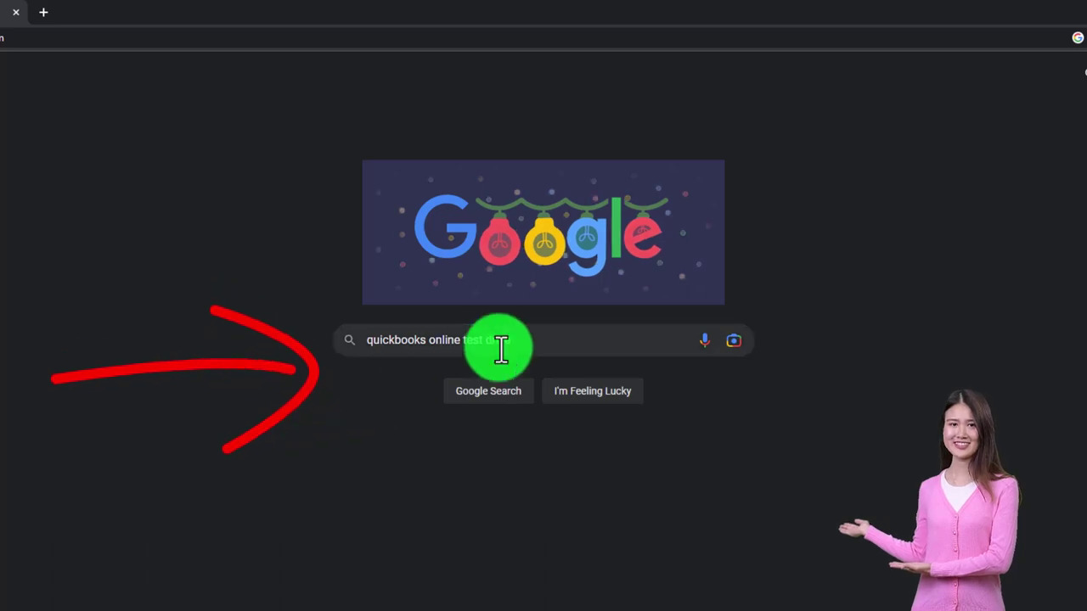
Step: Search Google for "quickbooks online test drive" and launch the United States sample company from the Test drive QuickBooks Online article
key(Return)
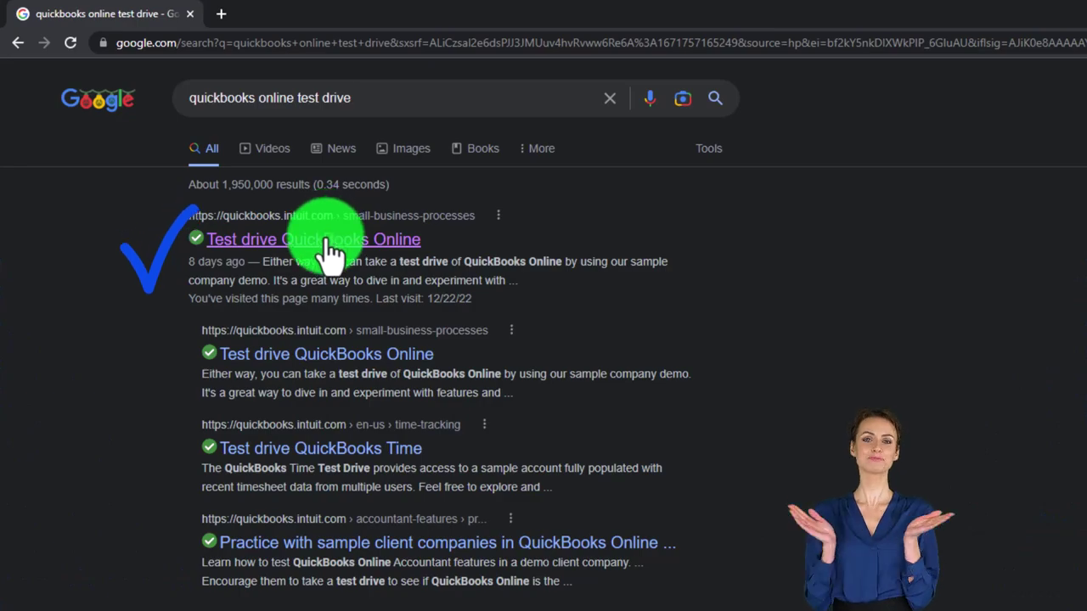
click(326, 242)
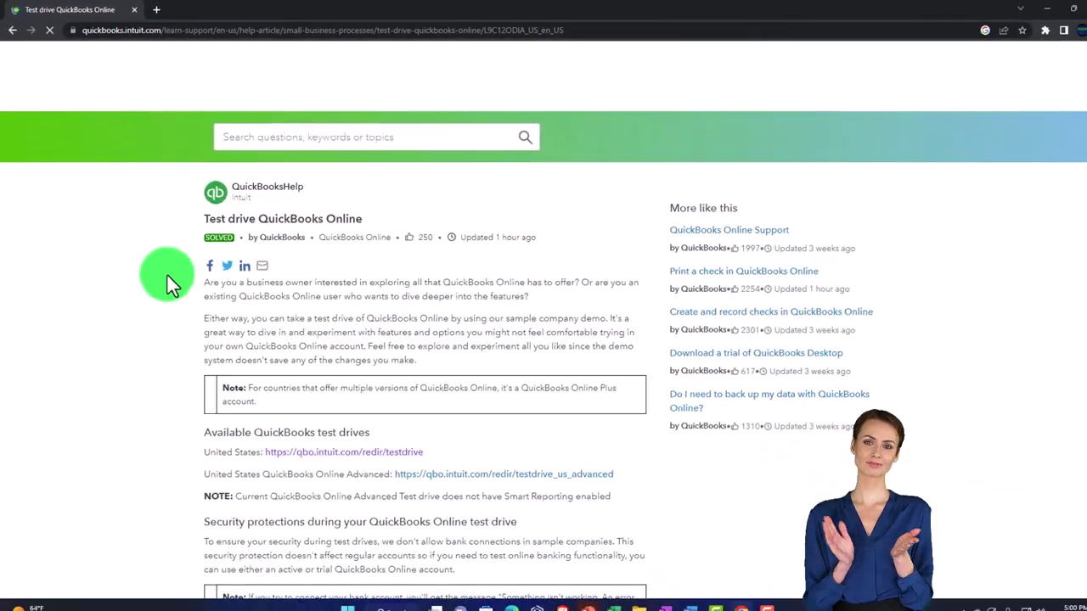
scroll(202, 287, down, 2)
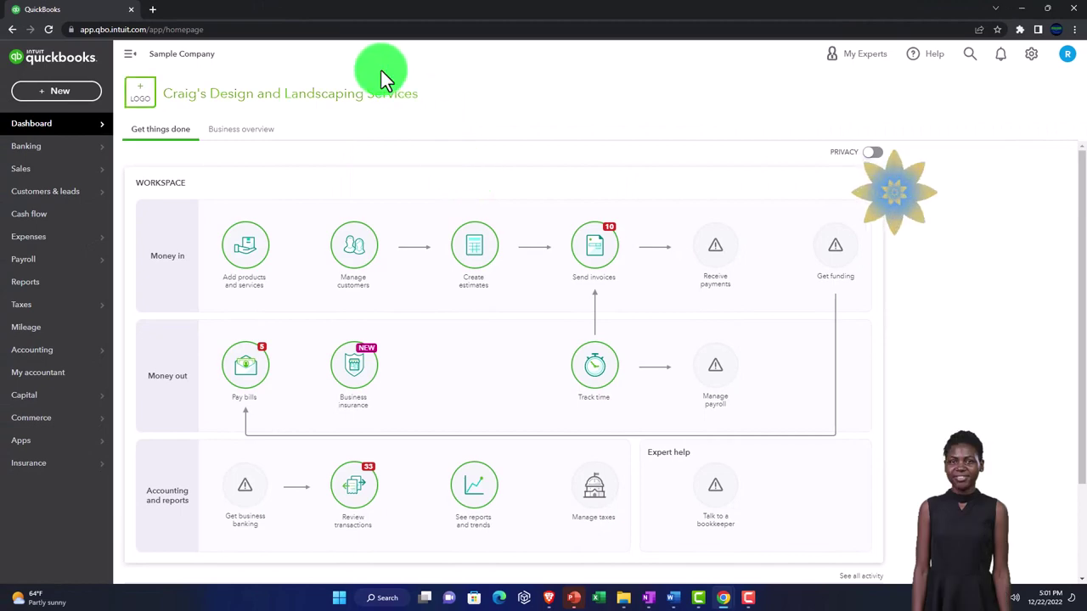
Step: Check in the company settings whether QuickBooks is in Accountant view or Business view
key(ctrl+plus)
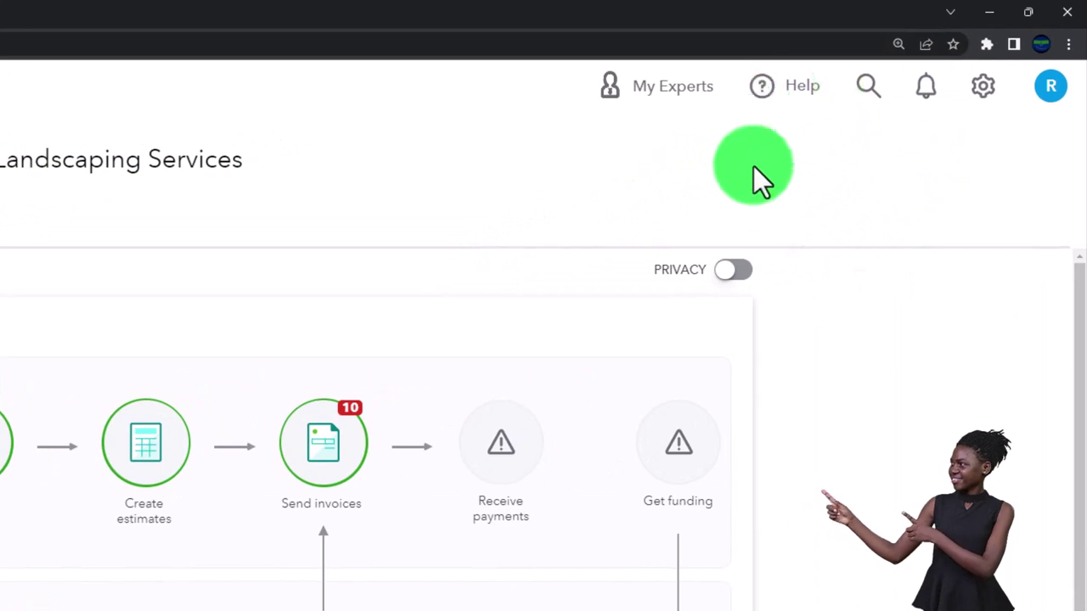
click(987, 98)
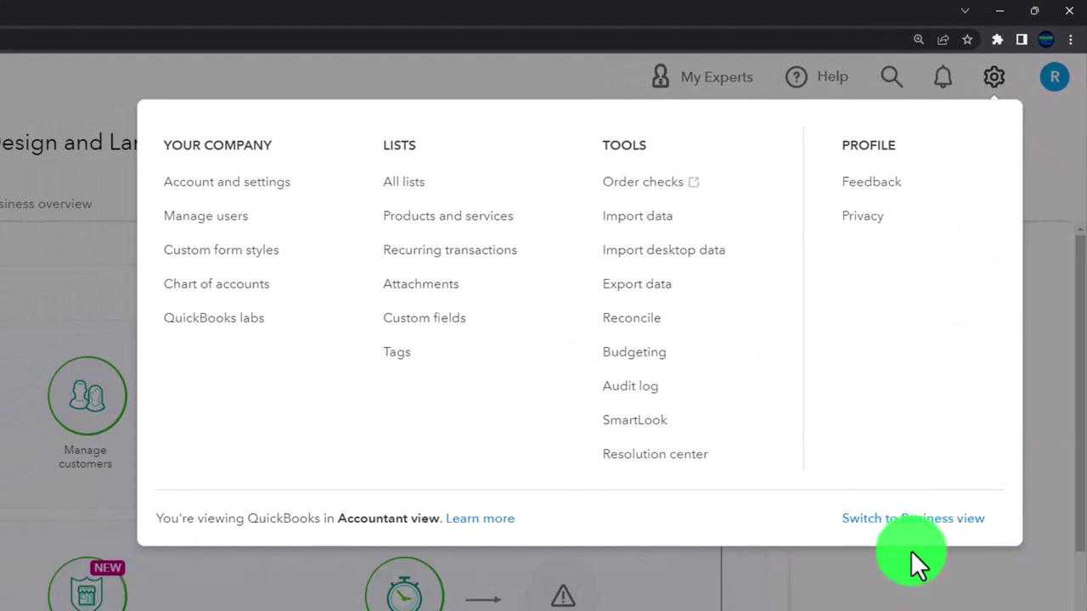
click(918, 597)
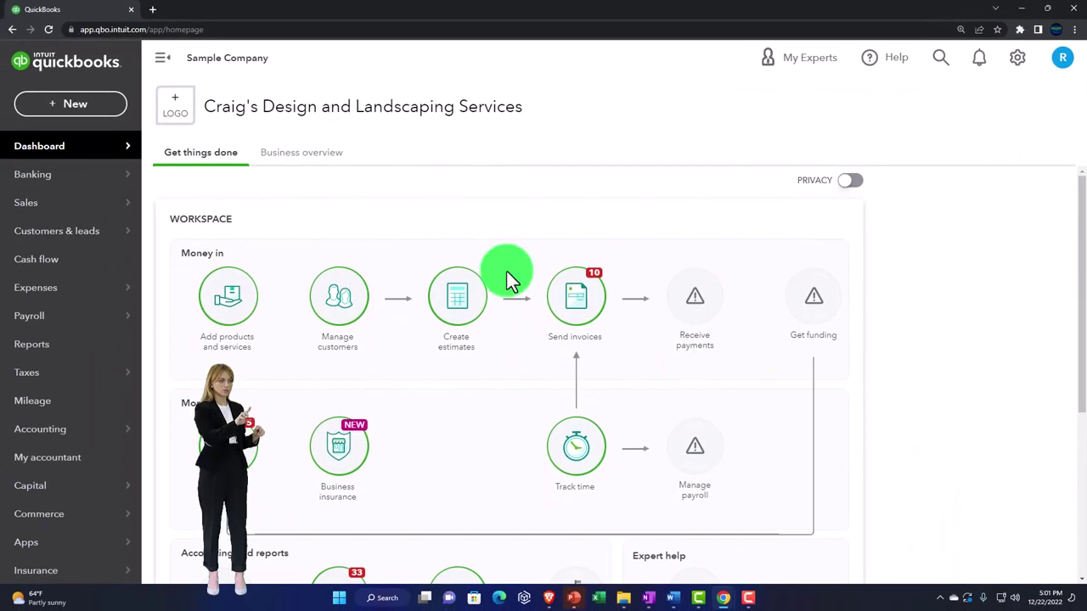
Step: Duplicate the QuickBooks browser tab twice so that three tabs of the sample company are open
right_click(95, 19)
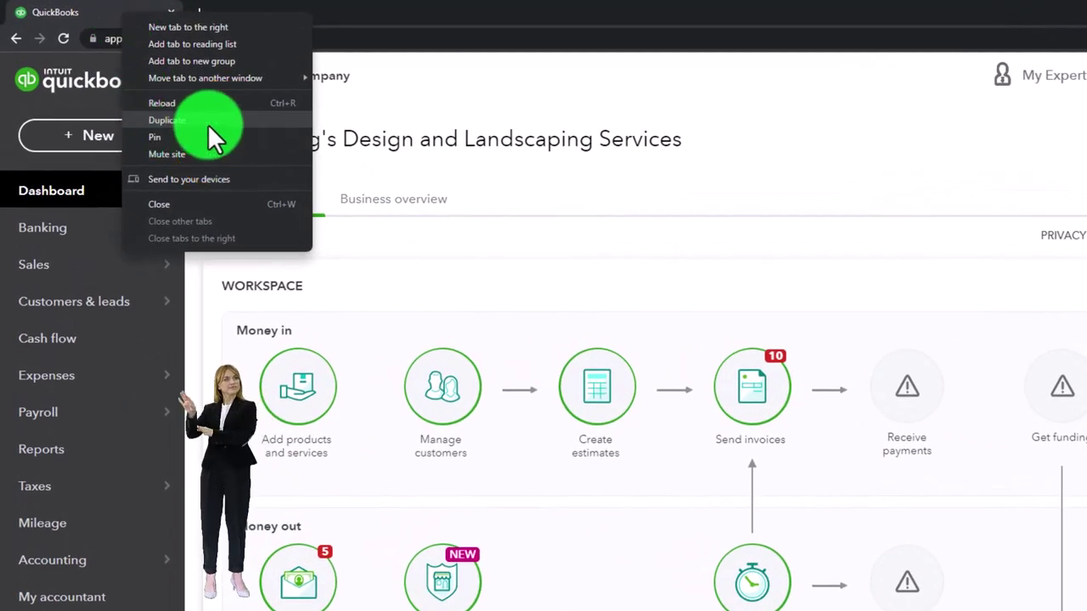
click(208, 124)
right_click(250, 16)
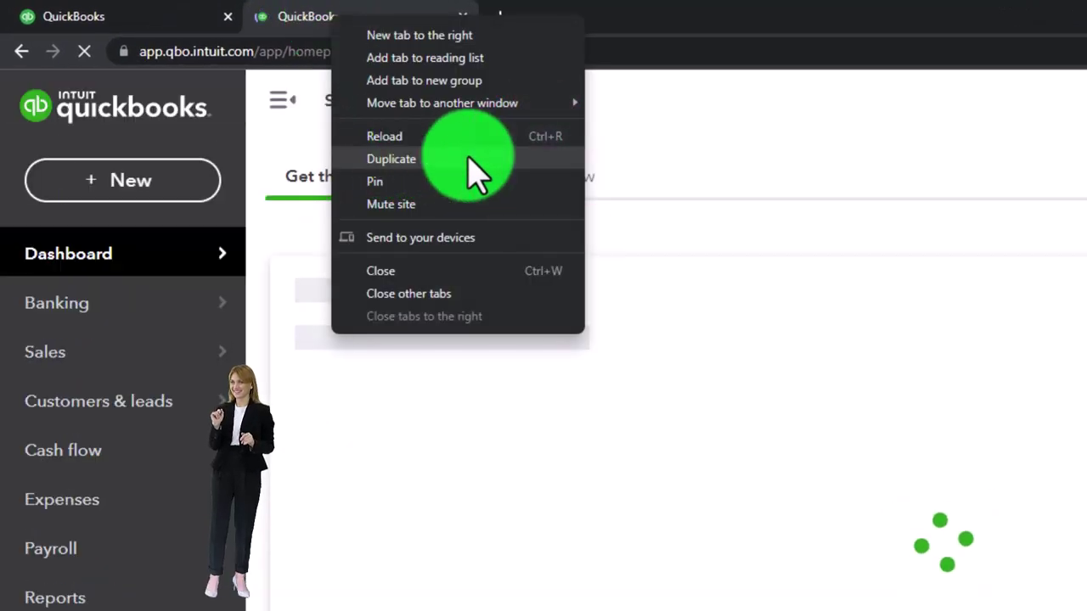
click(469, 159)
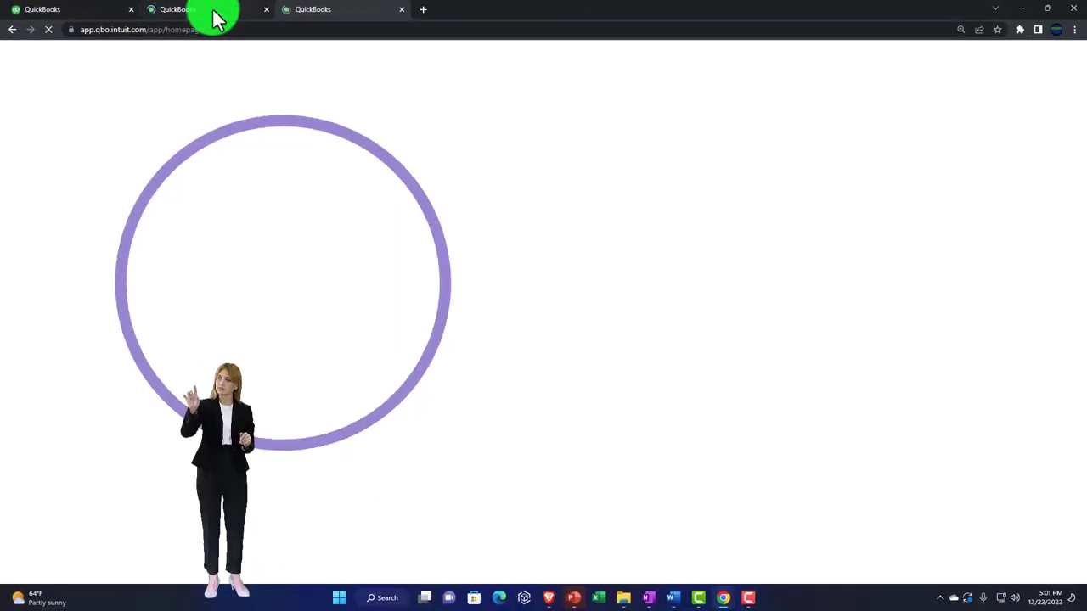
Step: Open the Balance Sheet report in the second browser tab
click(217, 19)
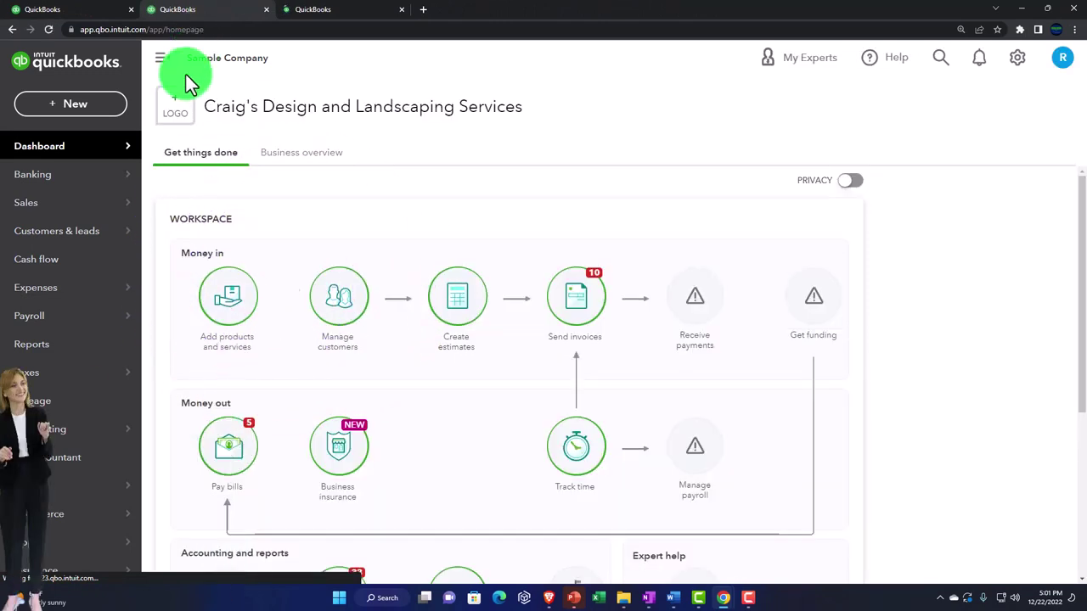
click(45, 351)
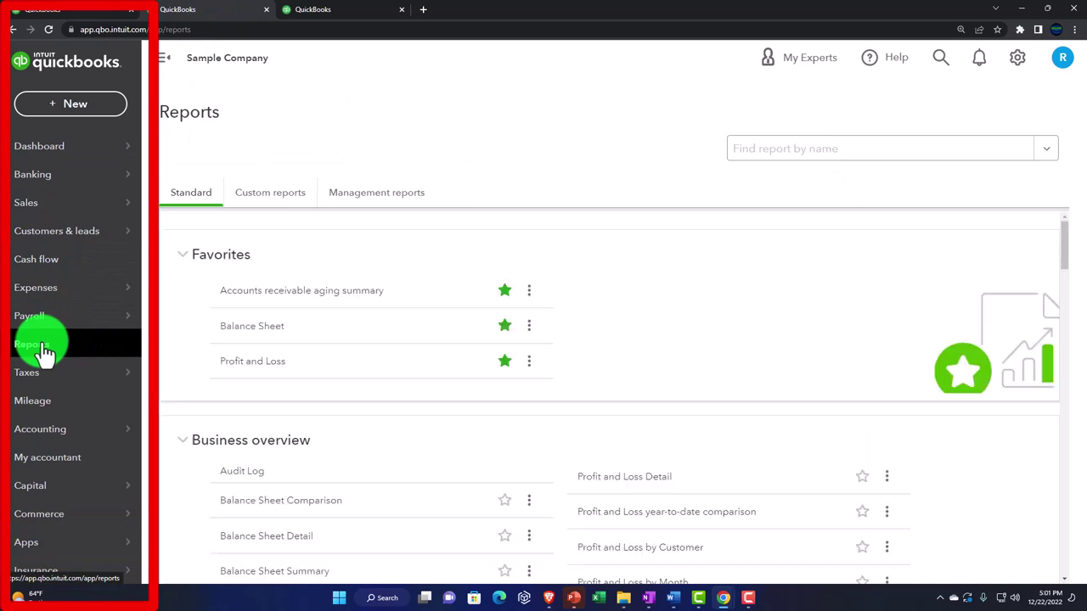
click(232, 330)
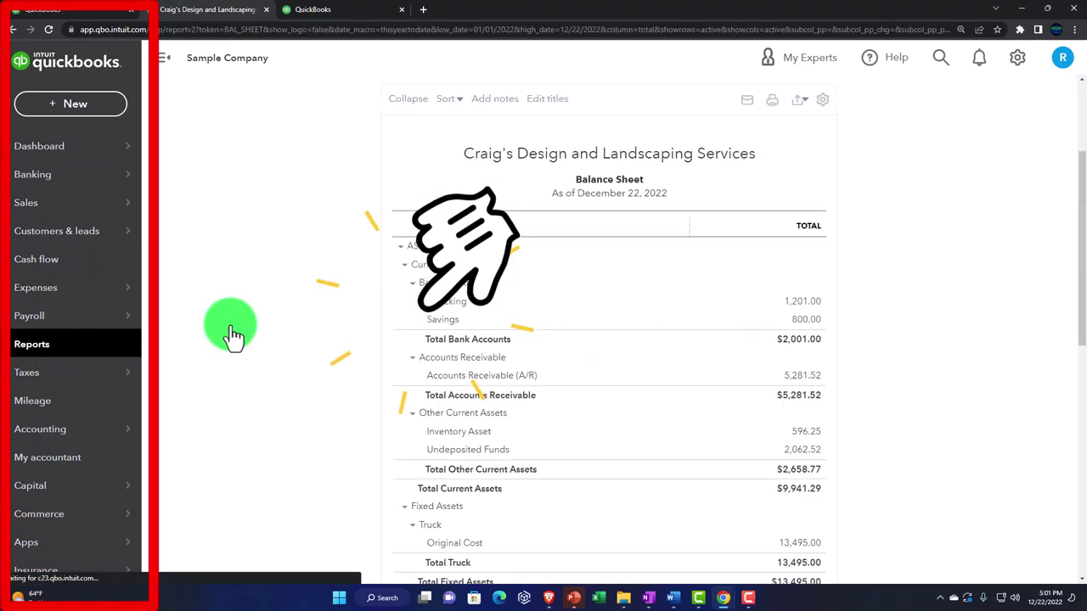
Step: Open the Profit and Loss report in the third browser tab
click(327, 18)
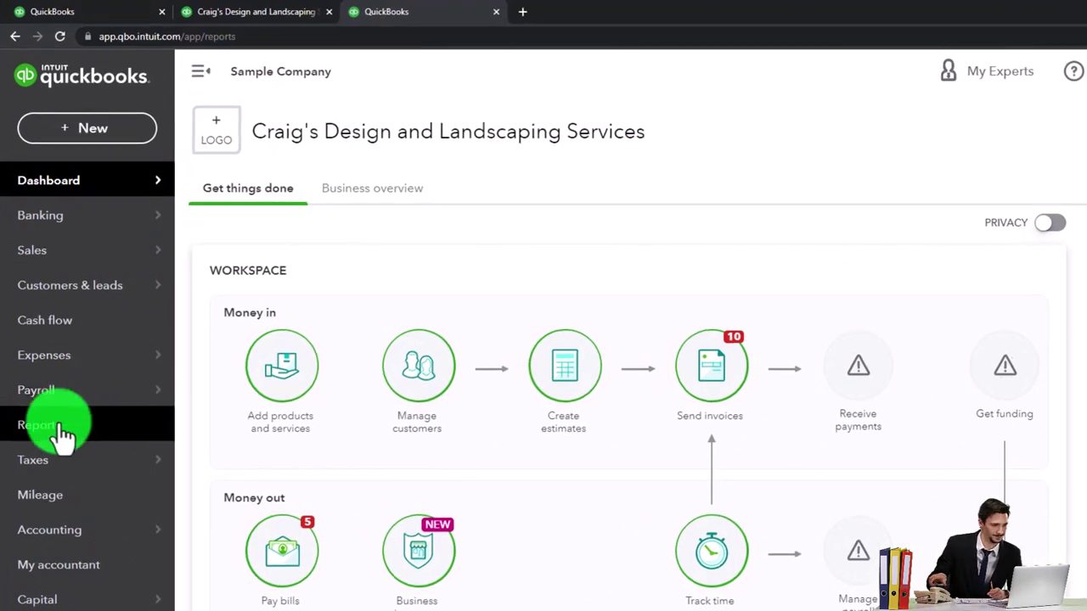
click(63, 435)
click(289, 448)
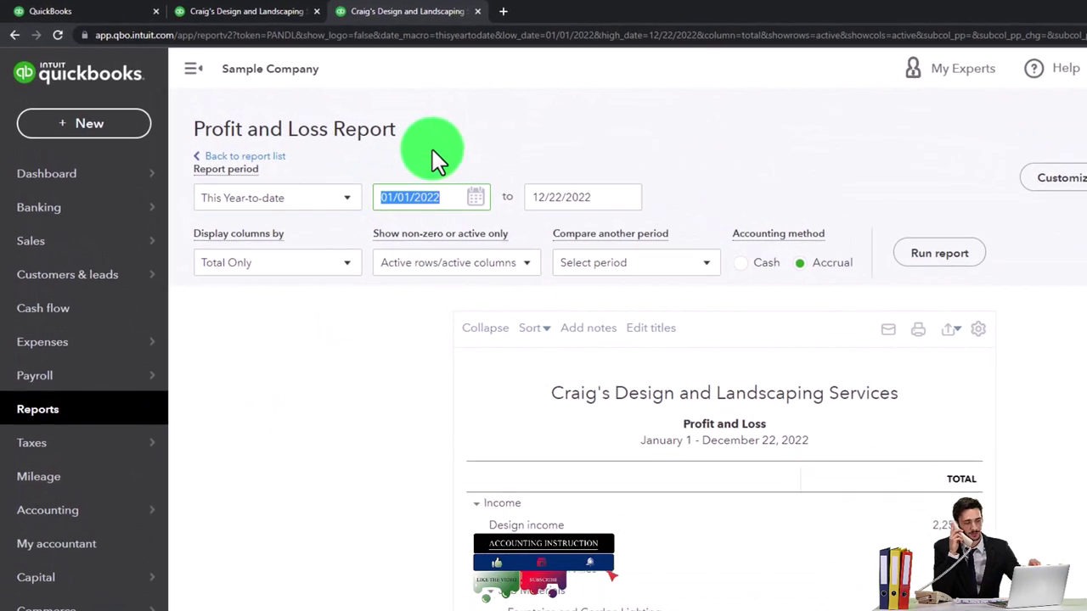
Step: Run the Profit and Loss report for 01/01/2022 to 12/31/2022 and collapse the navigation sidebar
text(010122)
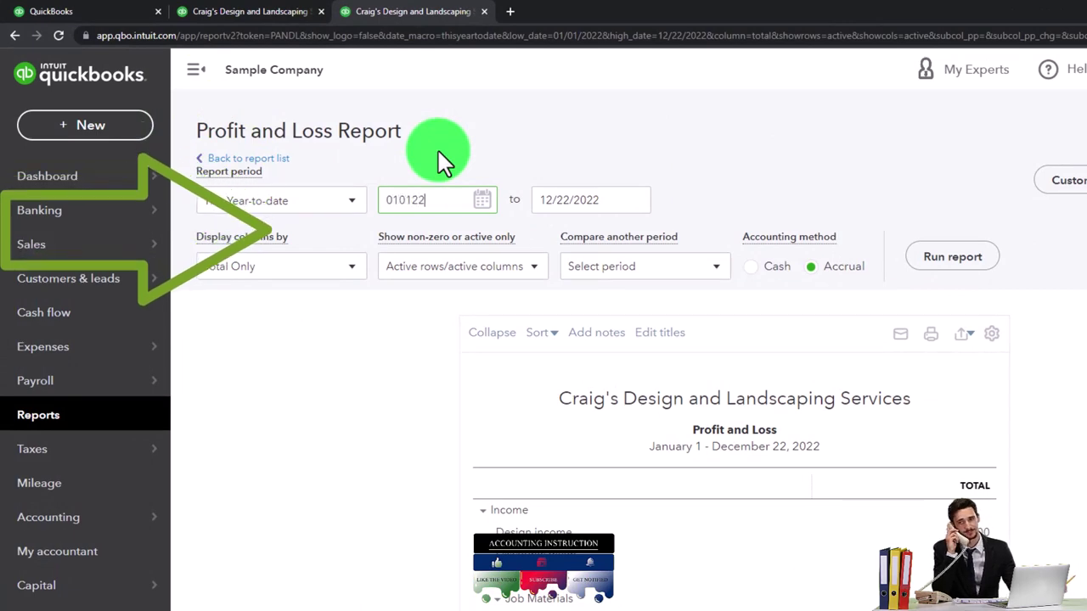
key(Tab)
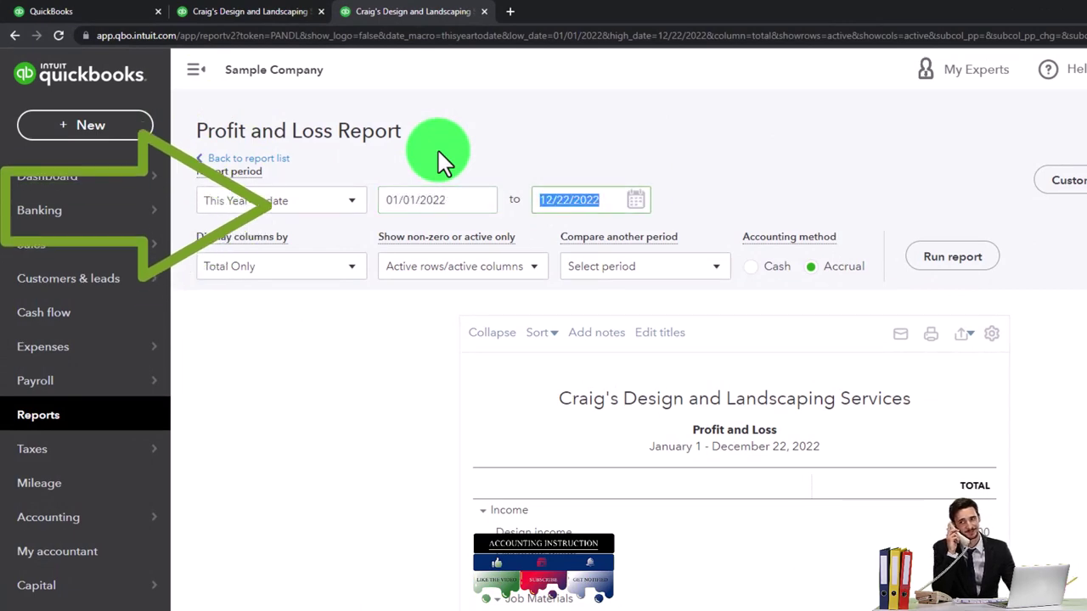
text(12/31/202)
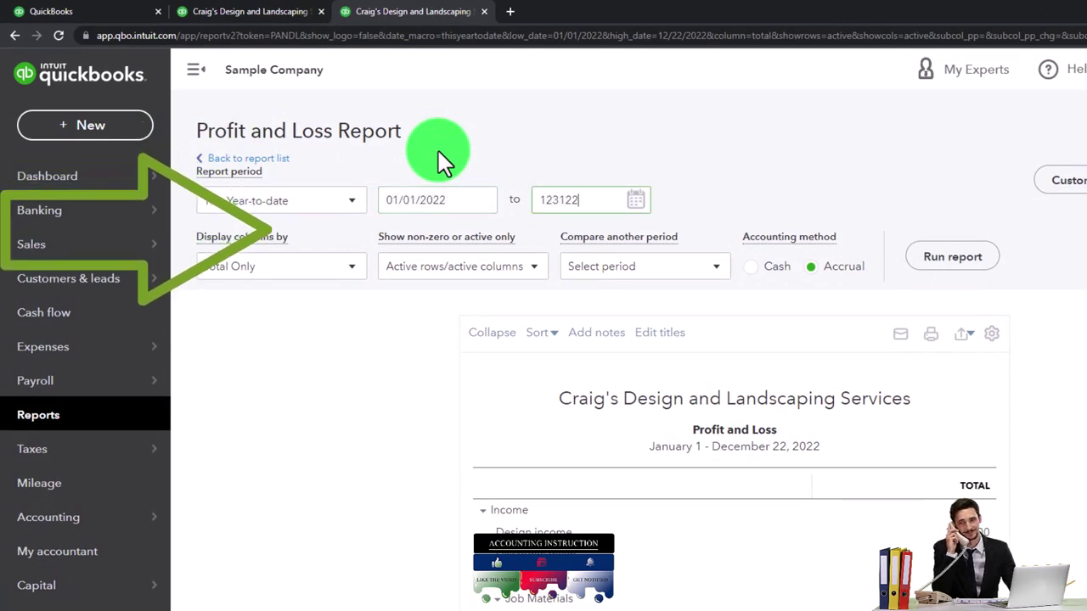
key(Tab)
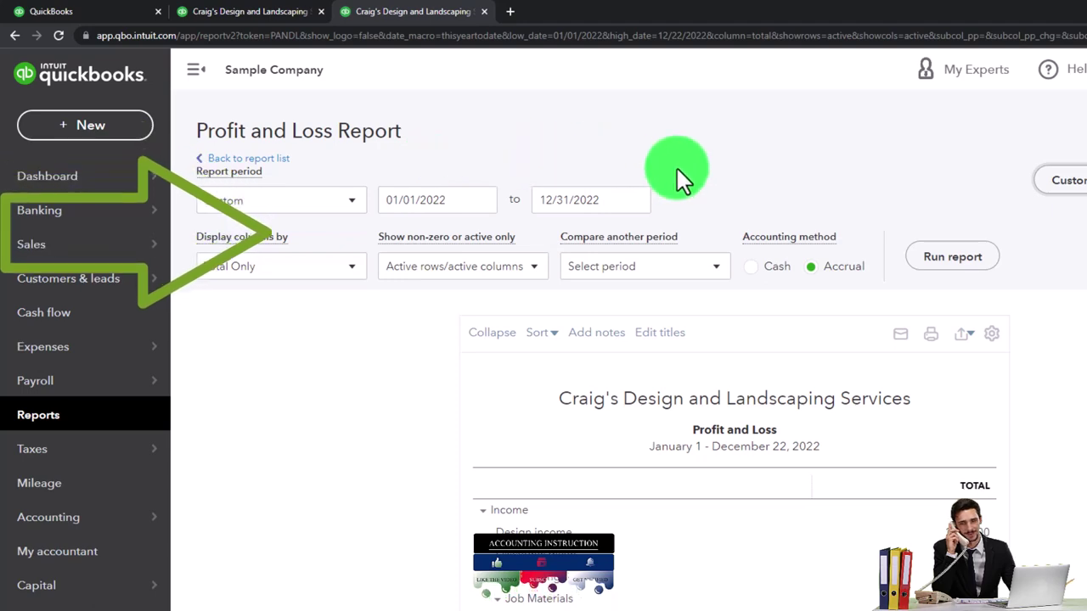
click(942, 260)
scroll(735, 238, down, 3)
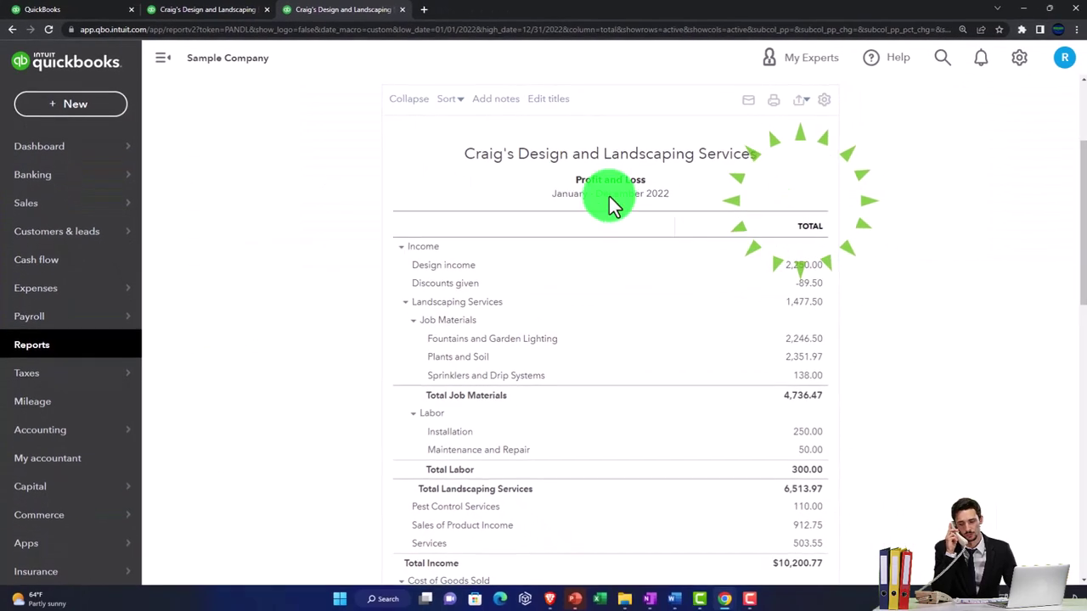
click(168, 65)
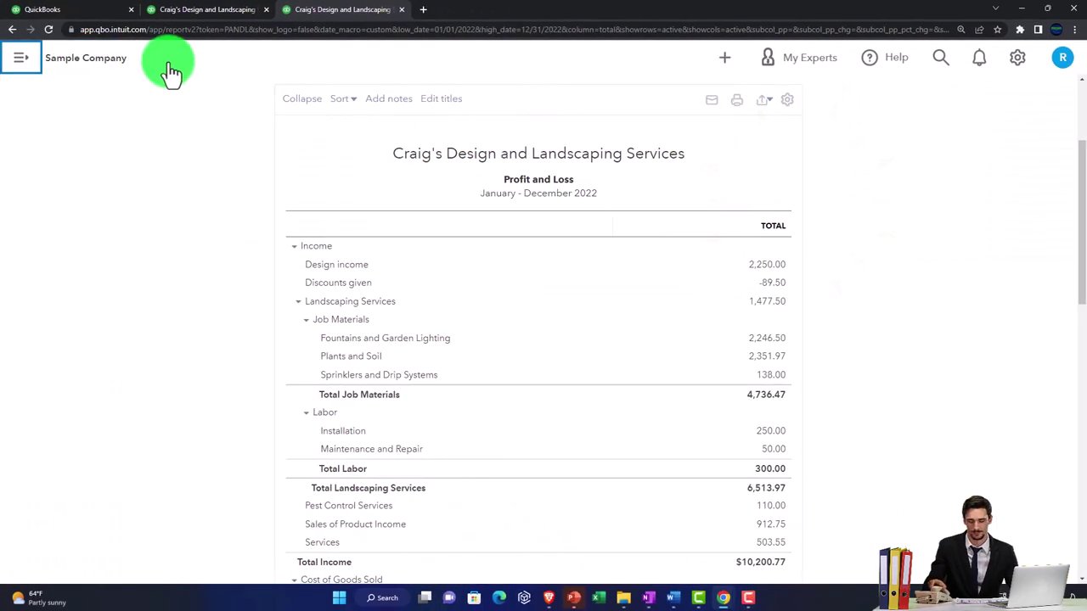
Step: Run the Balance Sheet report in the second tab for 01/01/2022 to 12/31/2022 and collapse the navigation sidebar
click(194, 17)
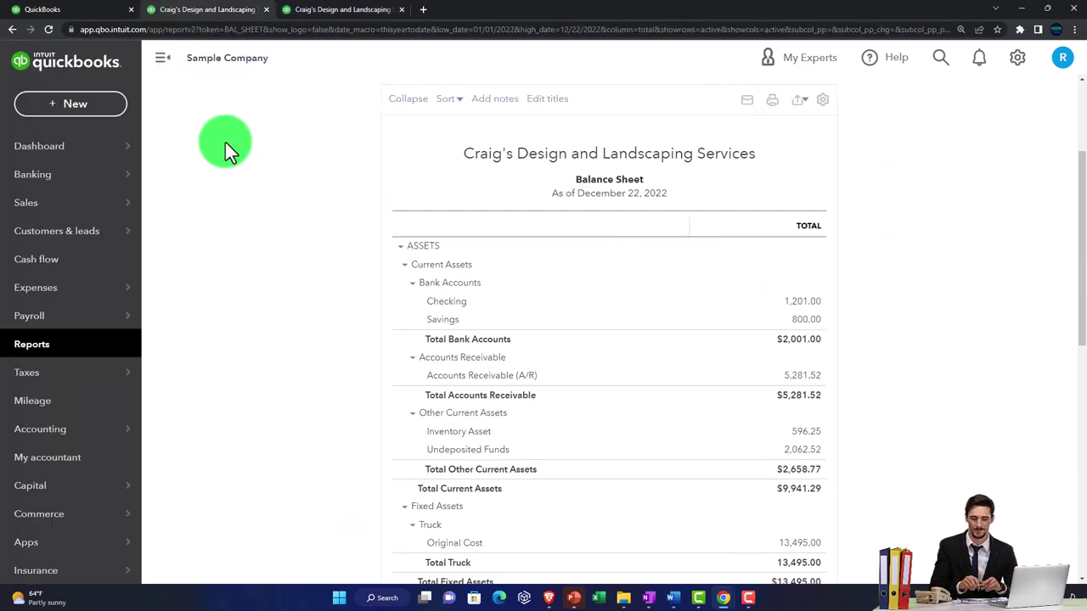
scroll(225, 142, up, 5)
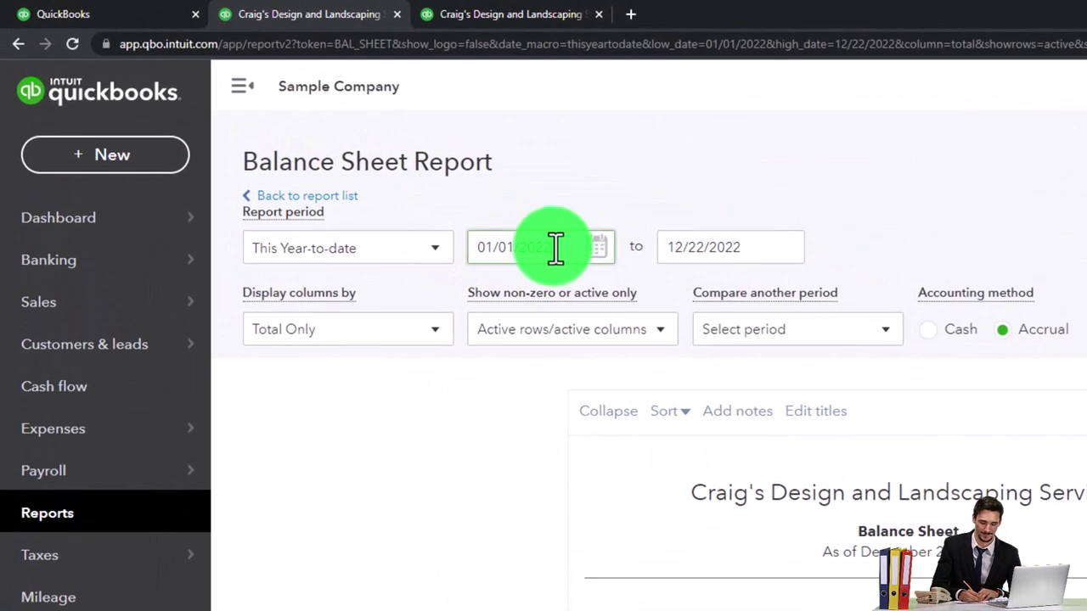
drag(555, 248, 436, 260)
text(01/01/)
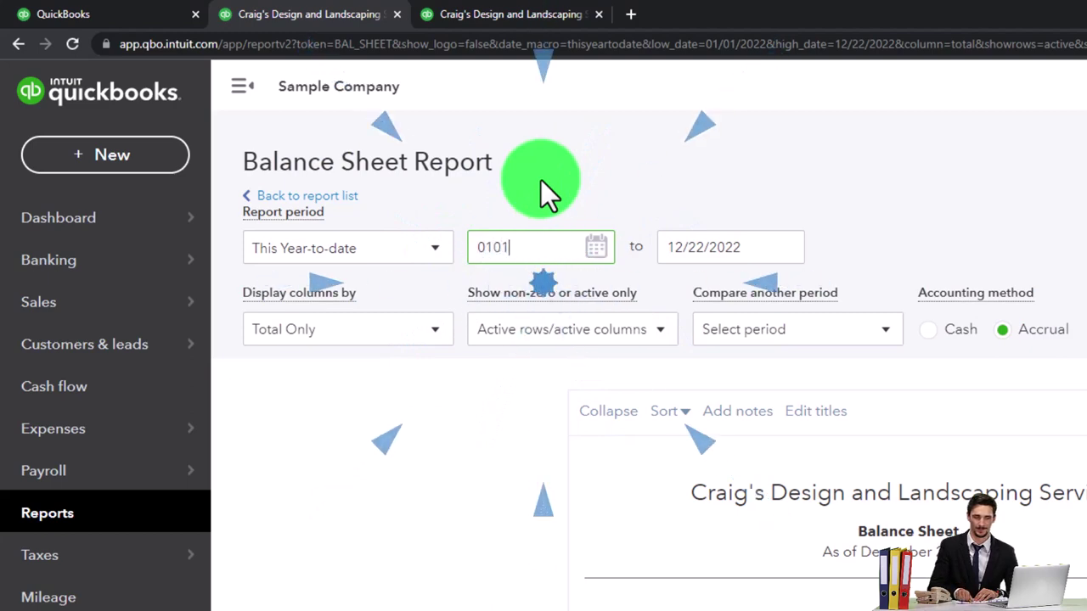
text(202)
key(Tab)
text(123122)
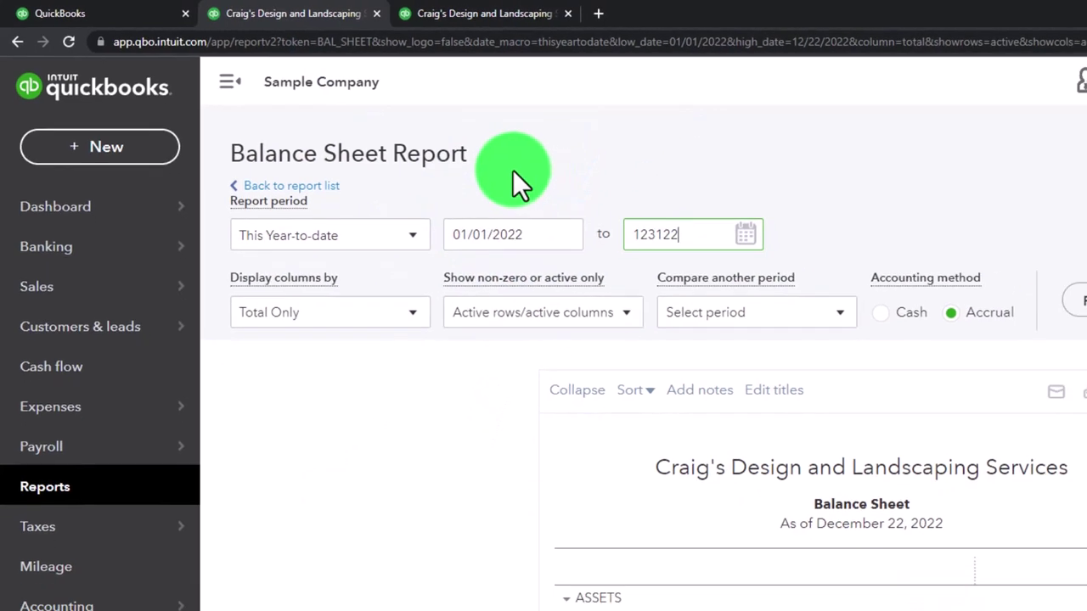
click(513, 170)
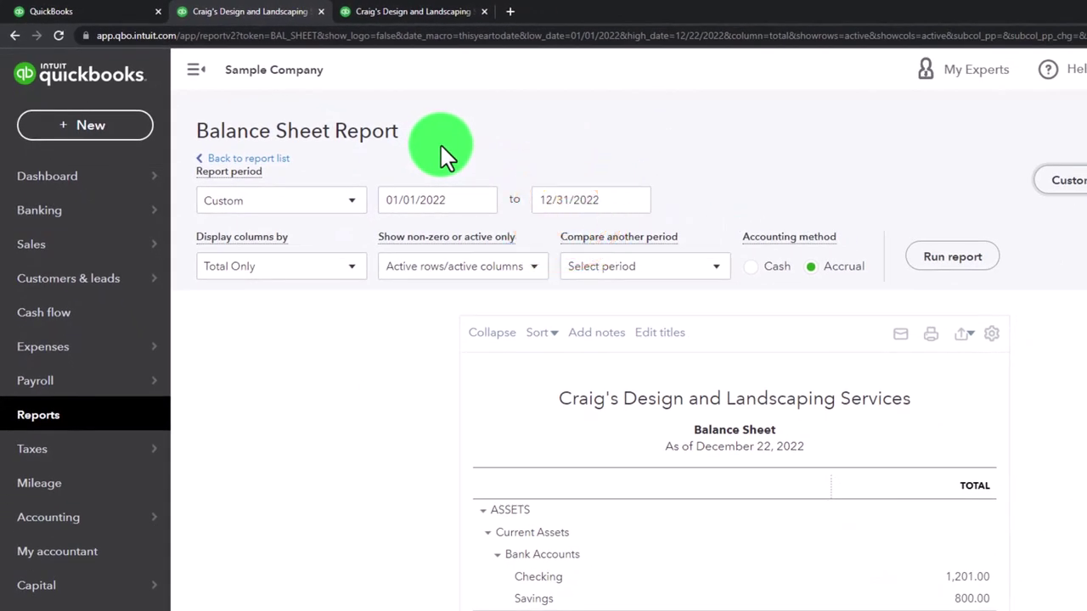
click(924, 270)
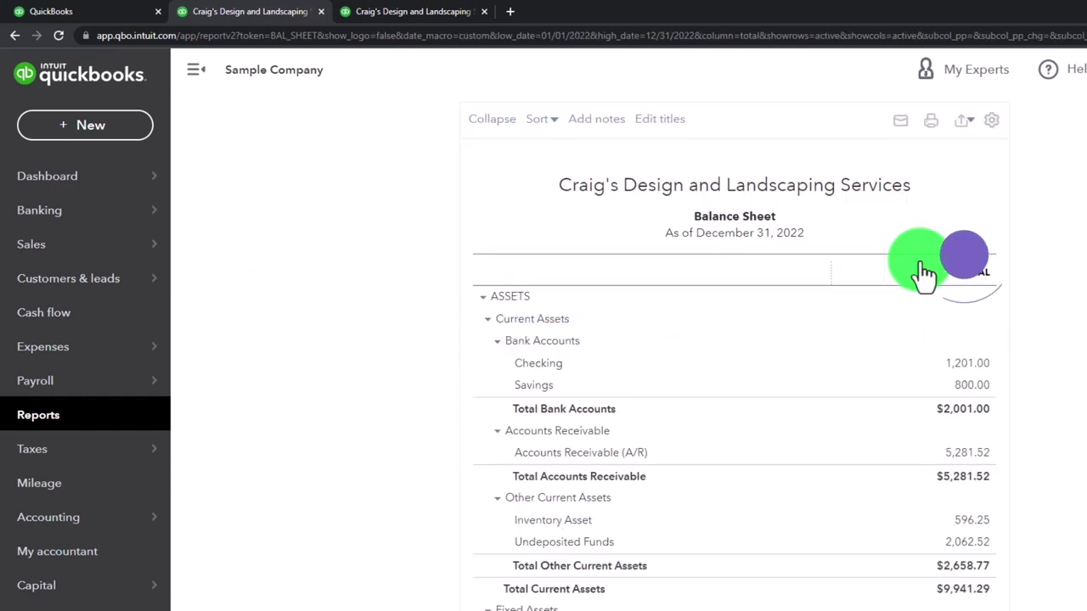
click(196, 73)
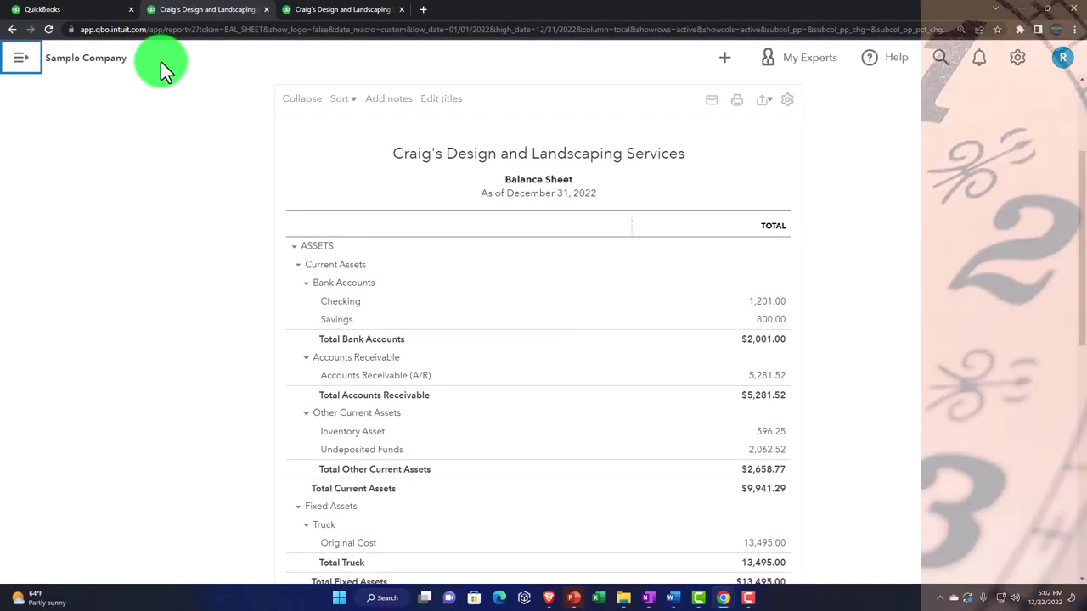
Step: Return to the first browser tab and start a new invoice
click(92, 19)
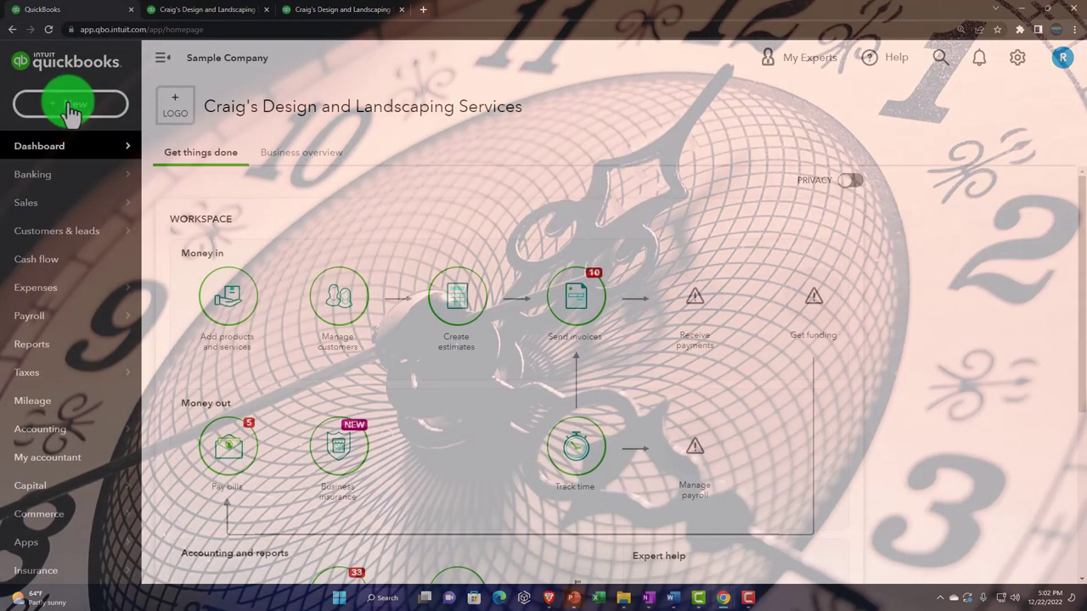
click(71, 106)
click(96, 158)
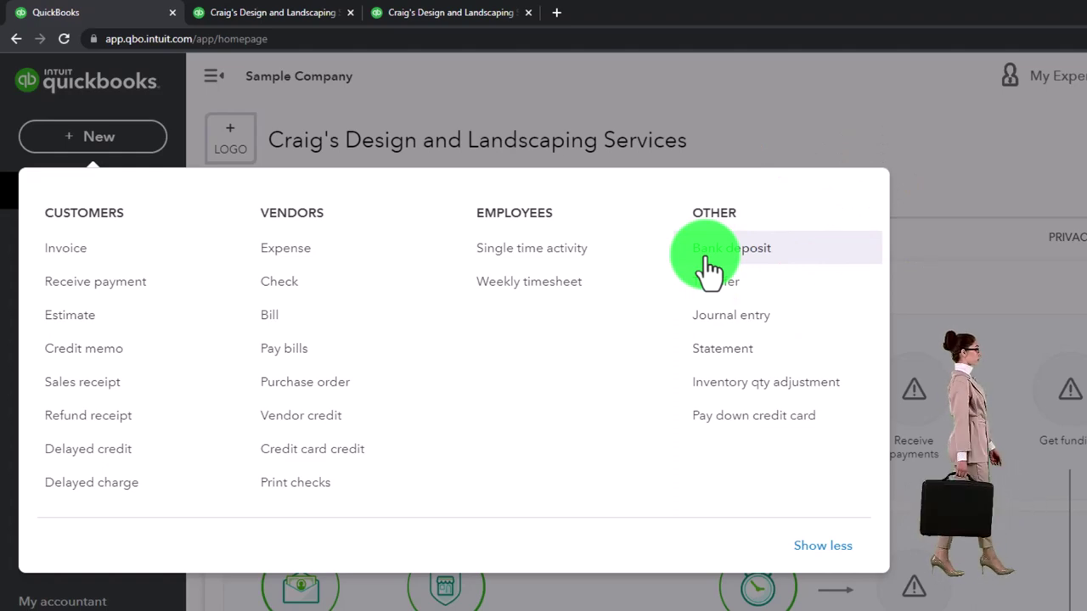
click(708, 255)
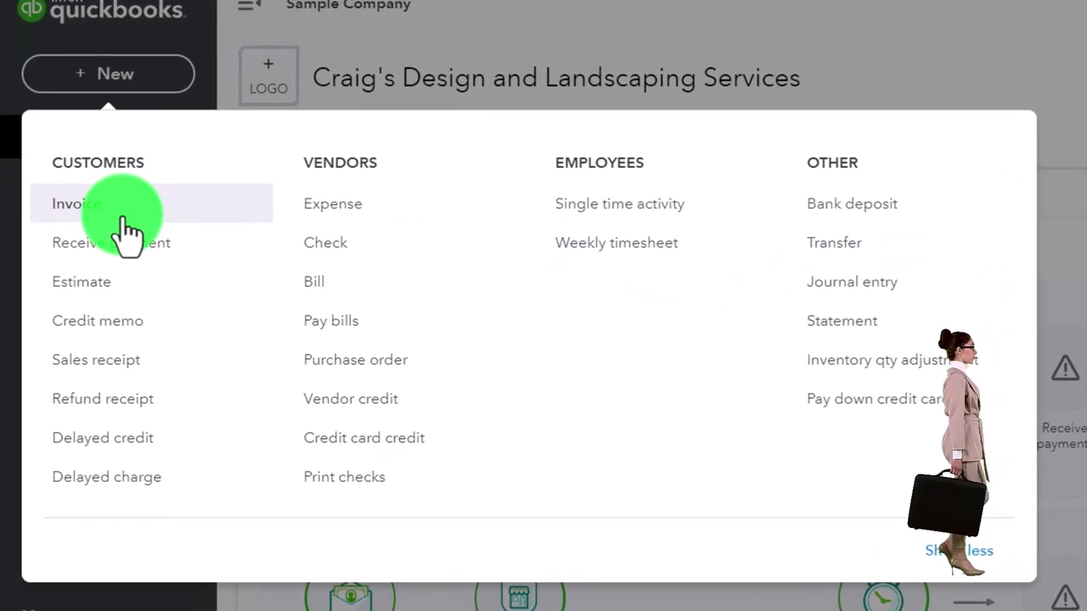
click(124, 219)
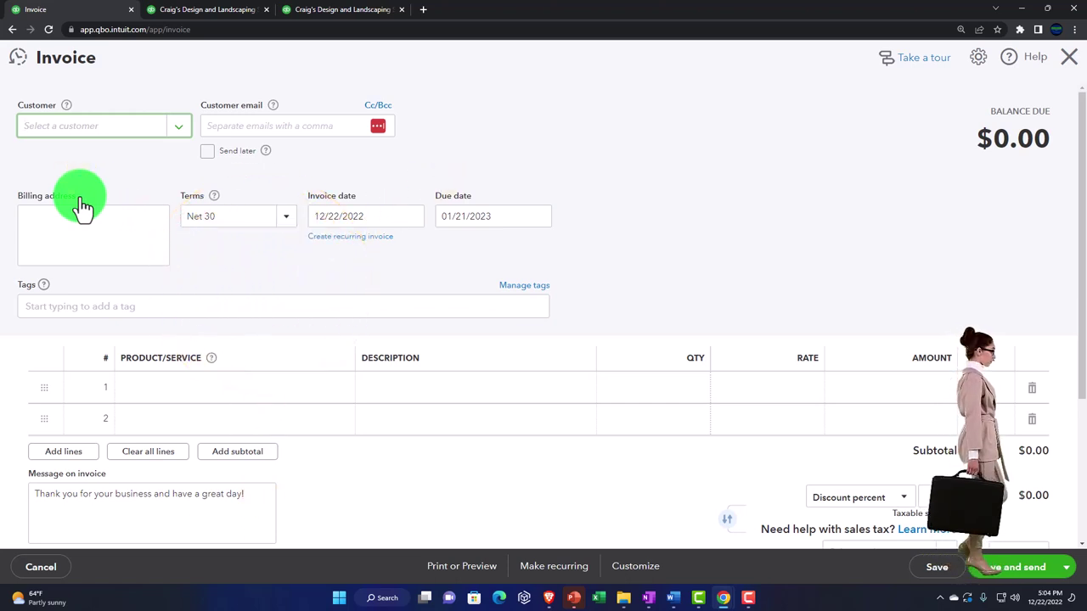
Step: Add AAA as a new customer from the invoice form, save it and go to the billing address
text(AAA)
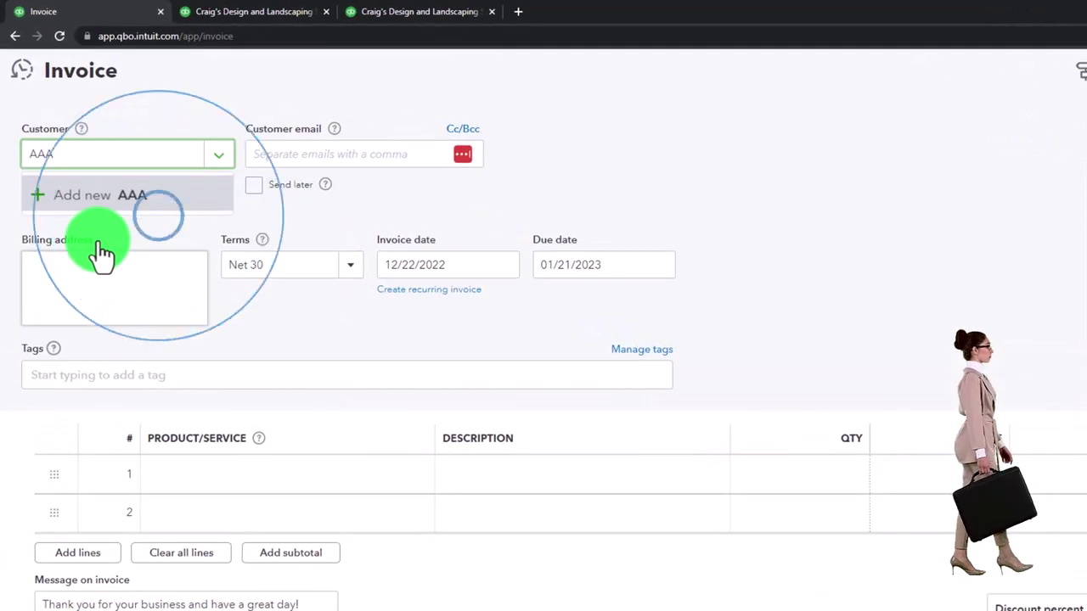
click(101, 197)
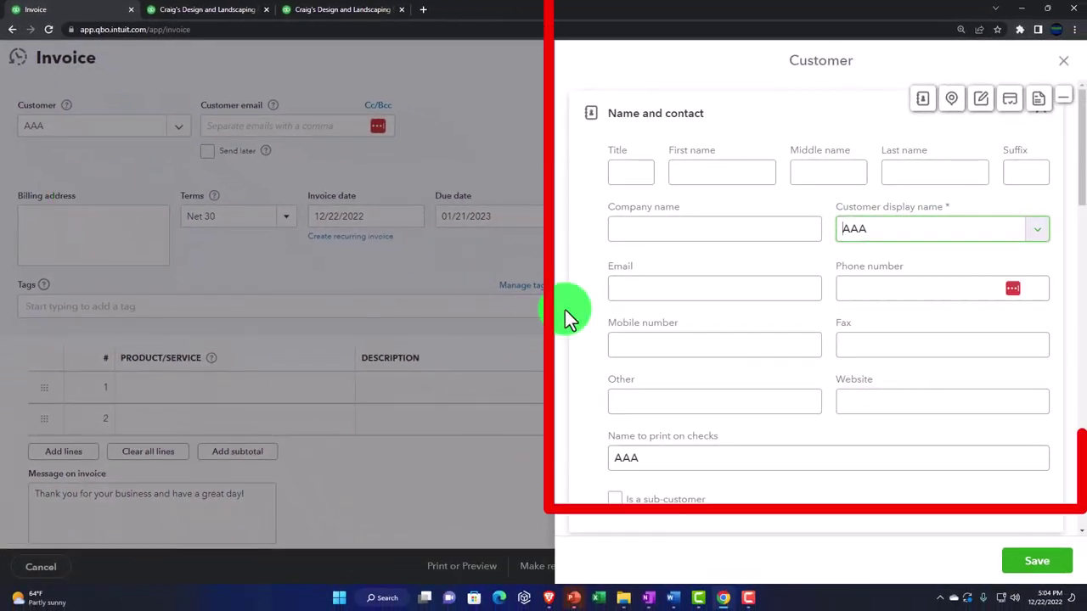
click(1034, 565)
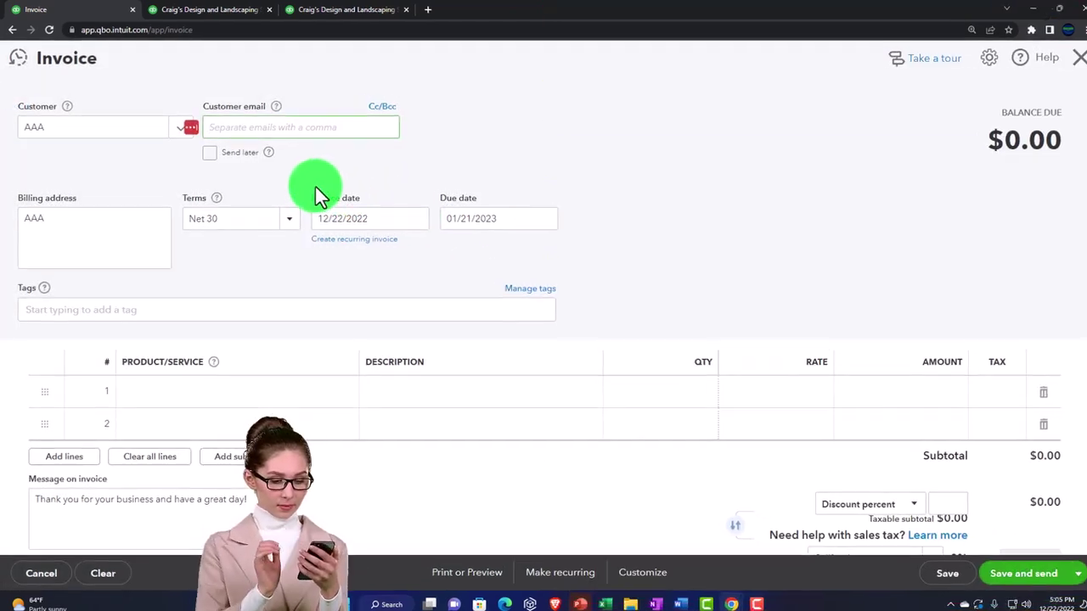
key(Tab)
key(Tab)
key(Tab)
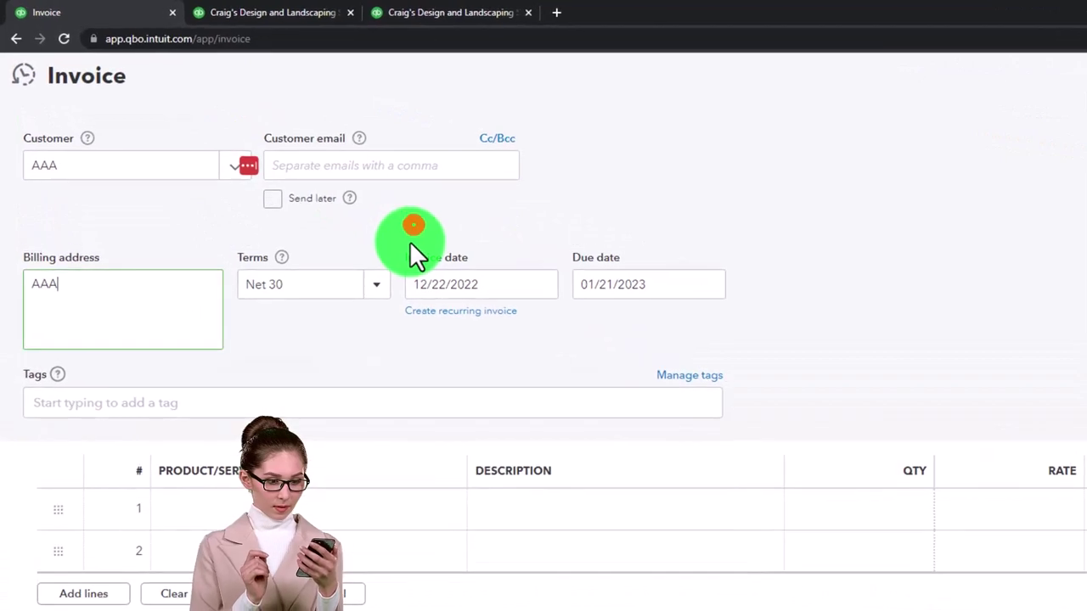
Step: Keep the invoice's terms and dates and go to the product/service field of the first line
key(Tab)
key(Tab)
key(Tab)
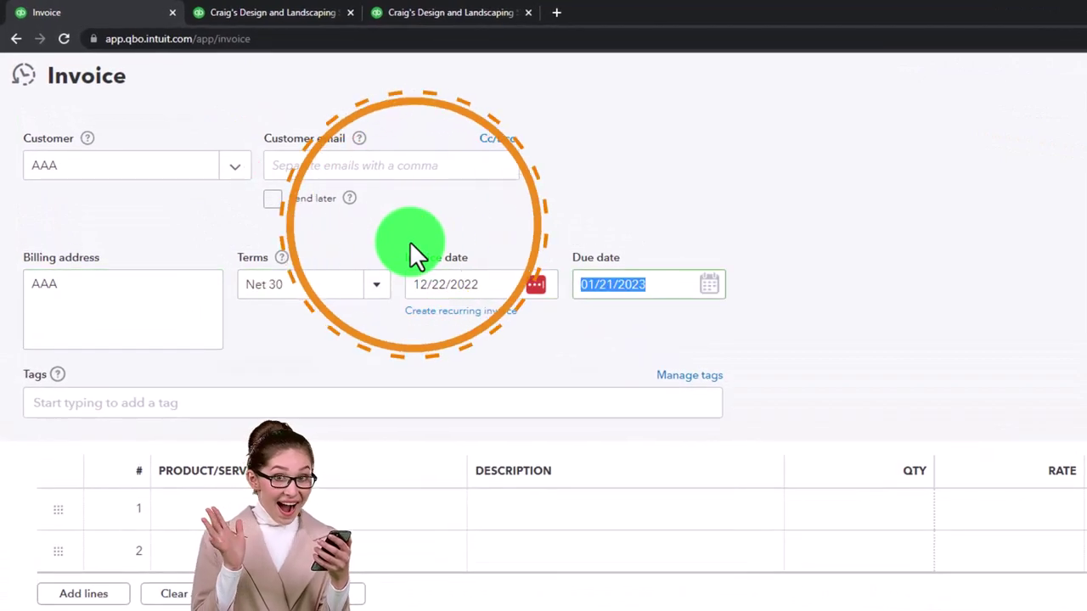
click(407, 239)
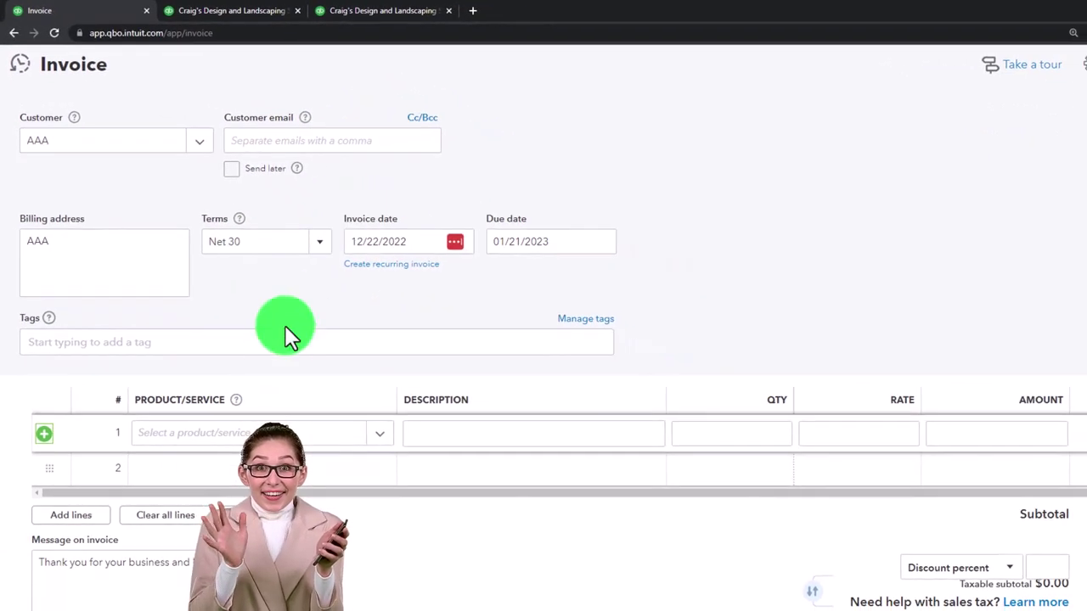
click(160, 443)
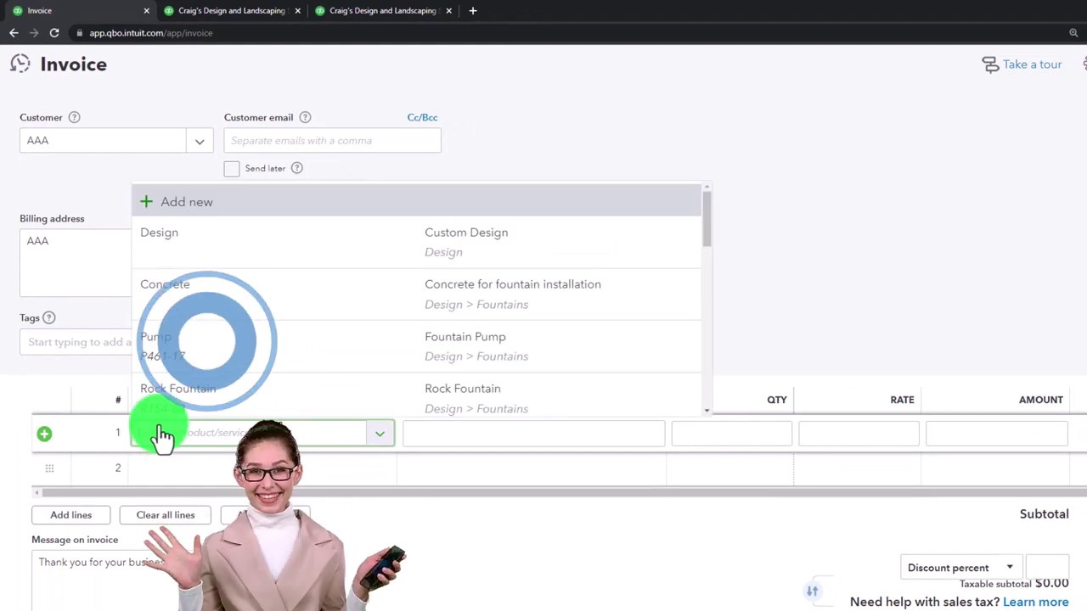
text(Serv)
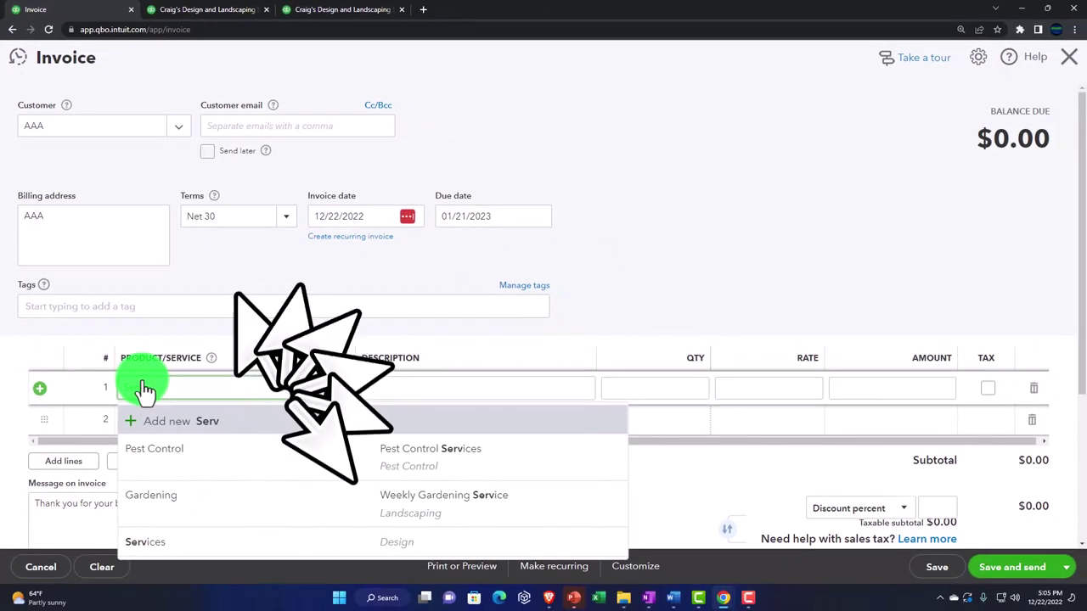
key(BackSpace)
key(BackSpace)
key(BackSpace)
key(BackSpace)
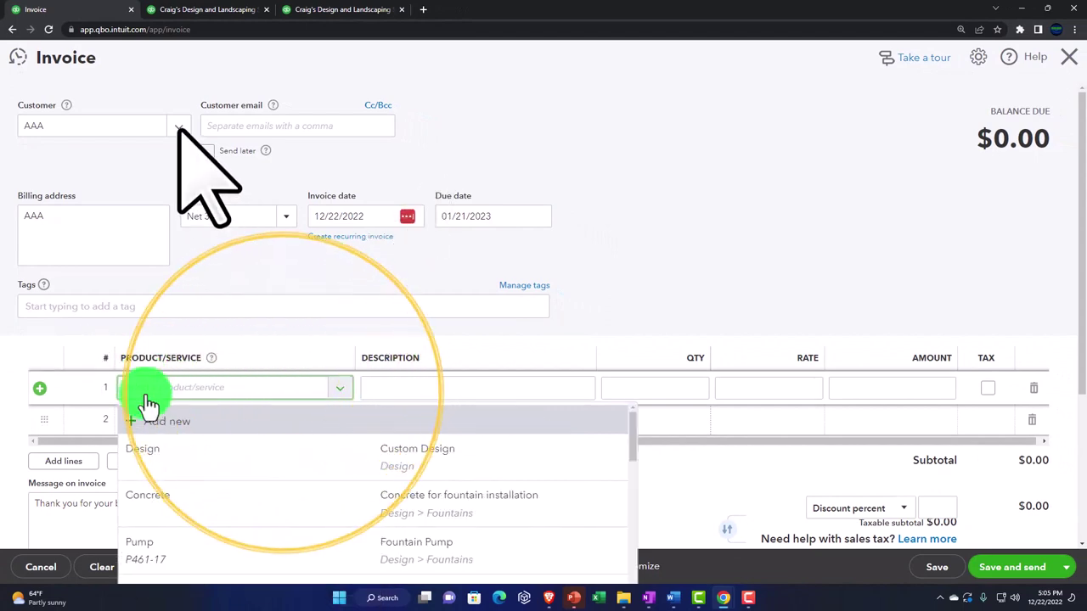
Step: Add a new Service item named Serv 1, with Serv 1 as its sales description and a sales price of 230
click(148, 421)
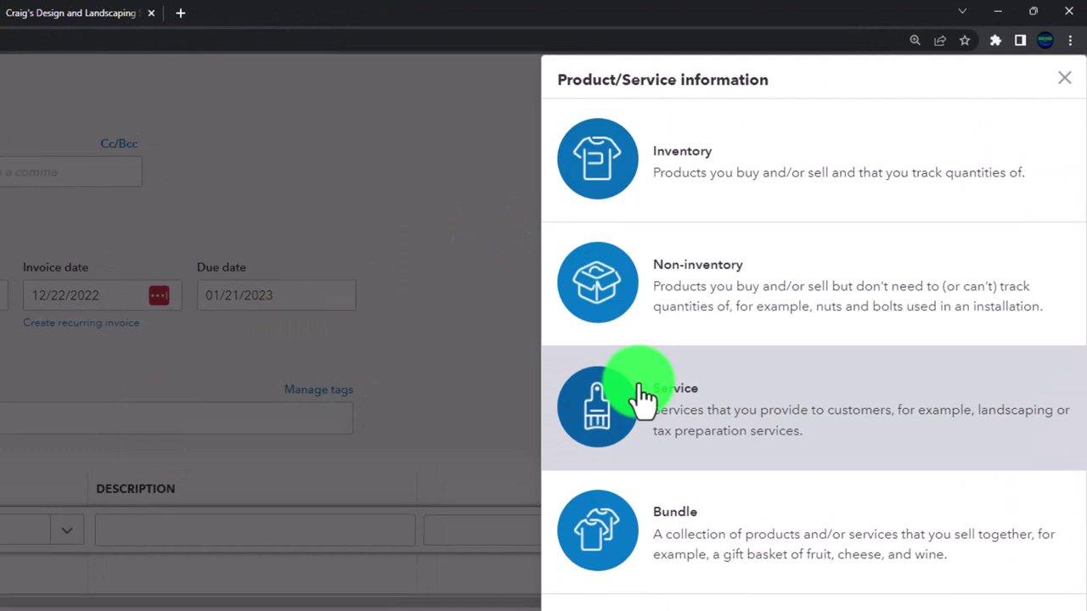
click(641, 395)
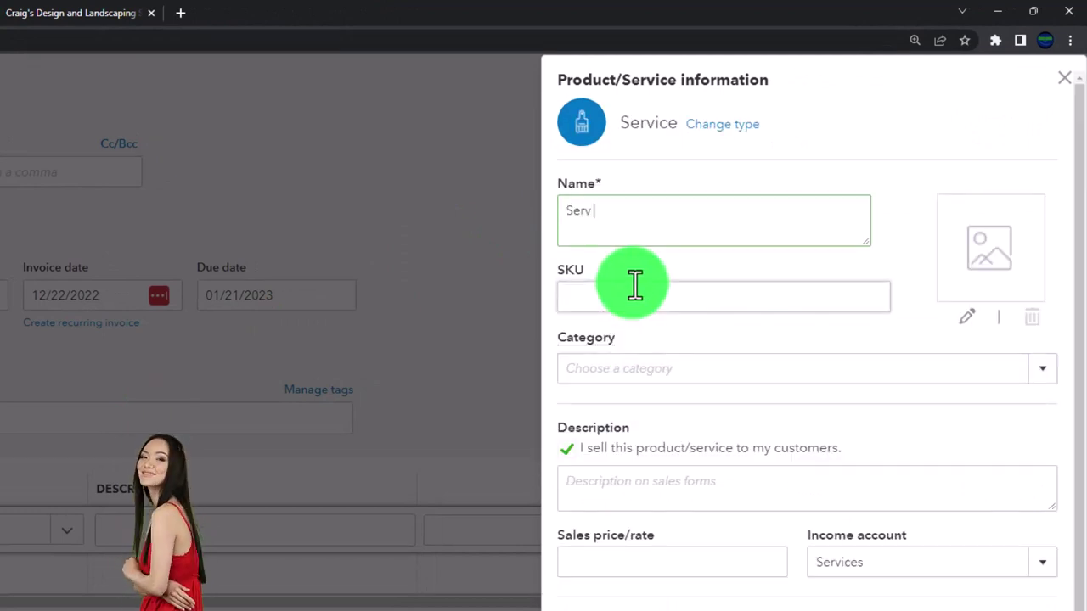
text(Serv 1)
key(ctrl+a)
key(ctrl+c)
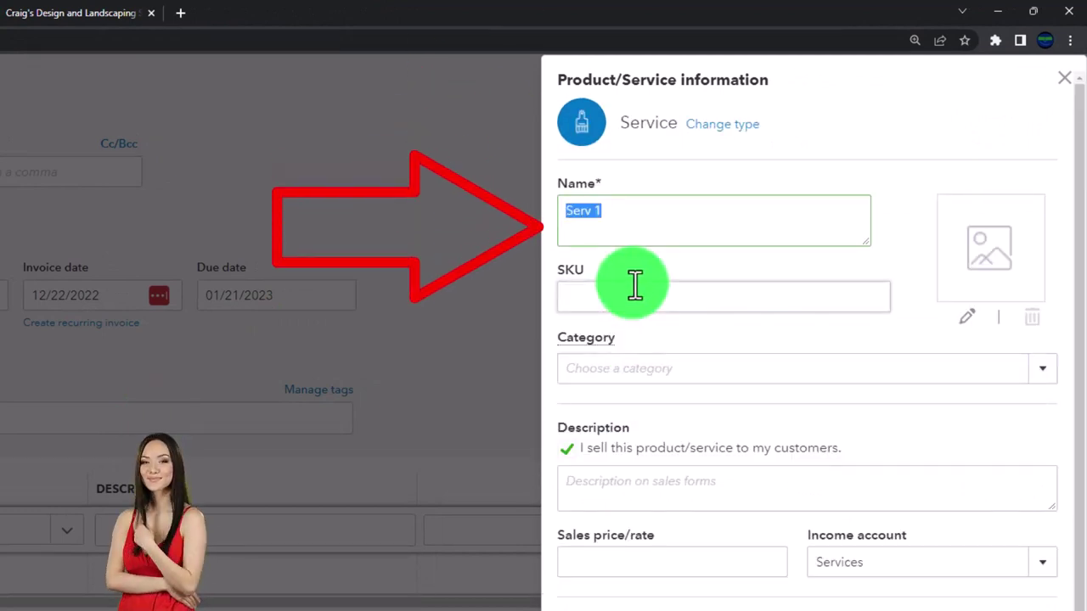
click(597, 475)
key(ctrl+v)
click(593, 562)
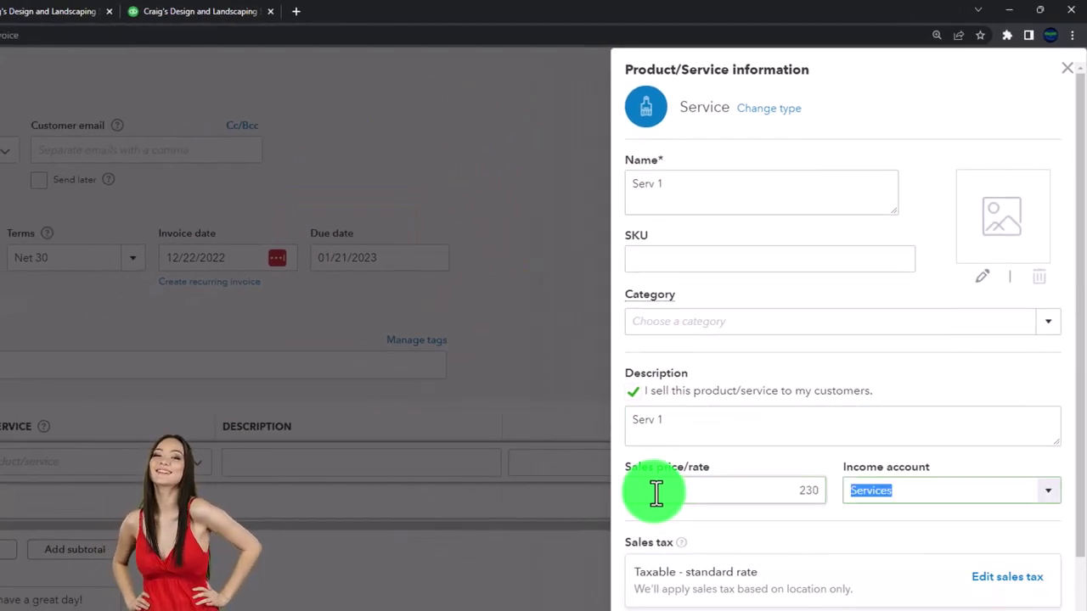
Step: Make the new service item nontaxable and save it to the invoice line
scroll(896, 383, down, 2)
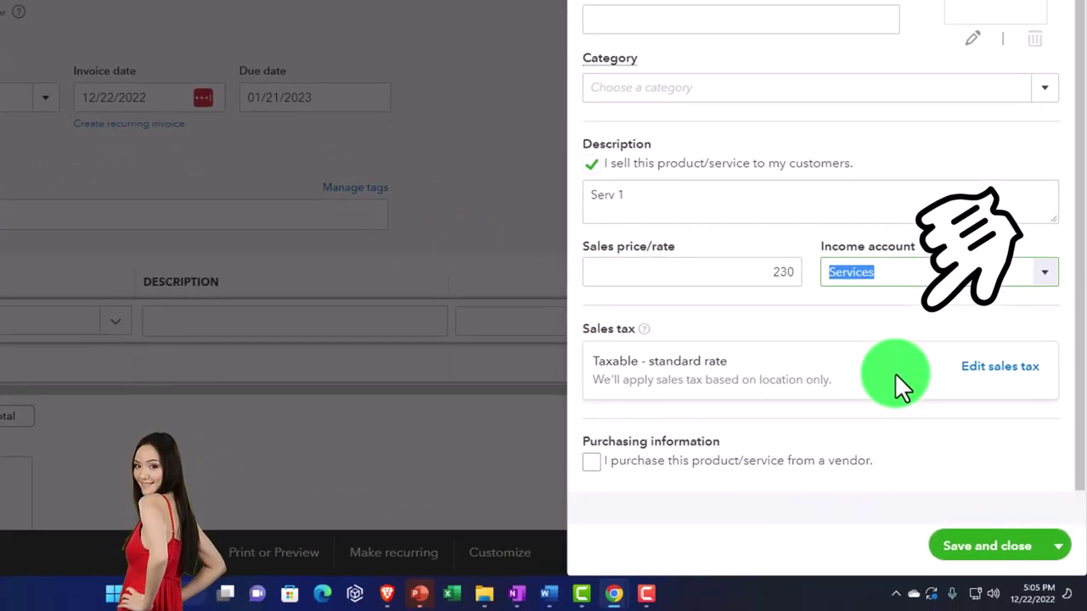
click(955, 357)
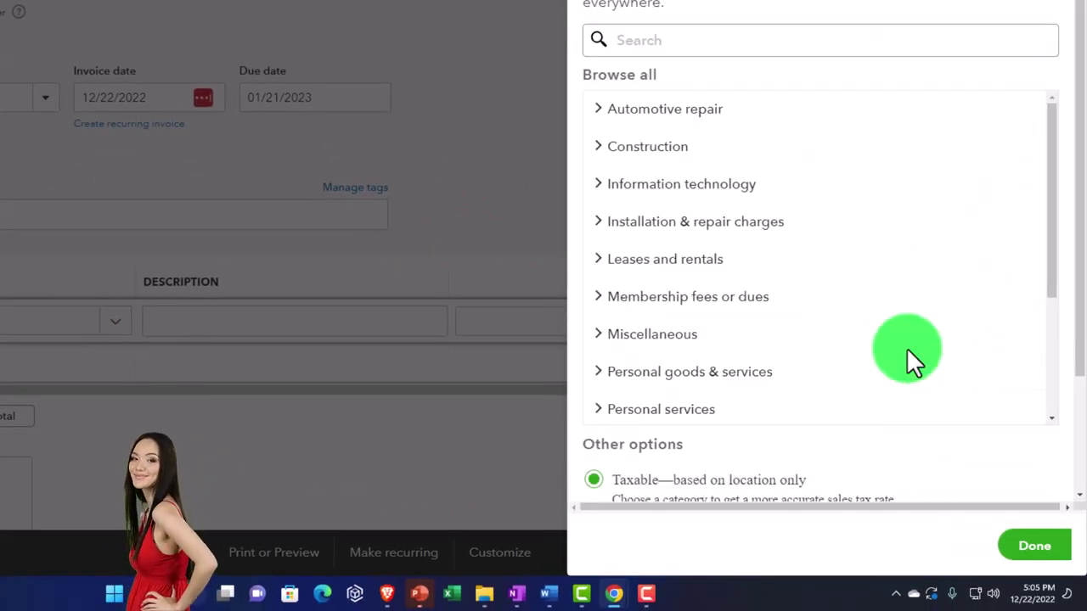
scroll(717, 371, down, 6)
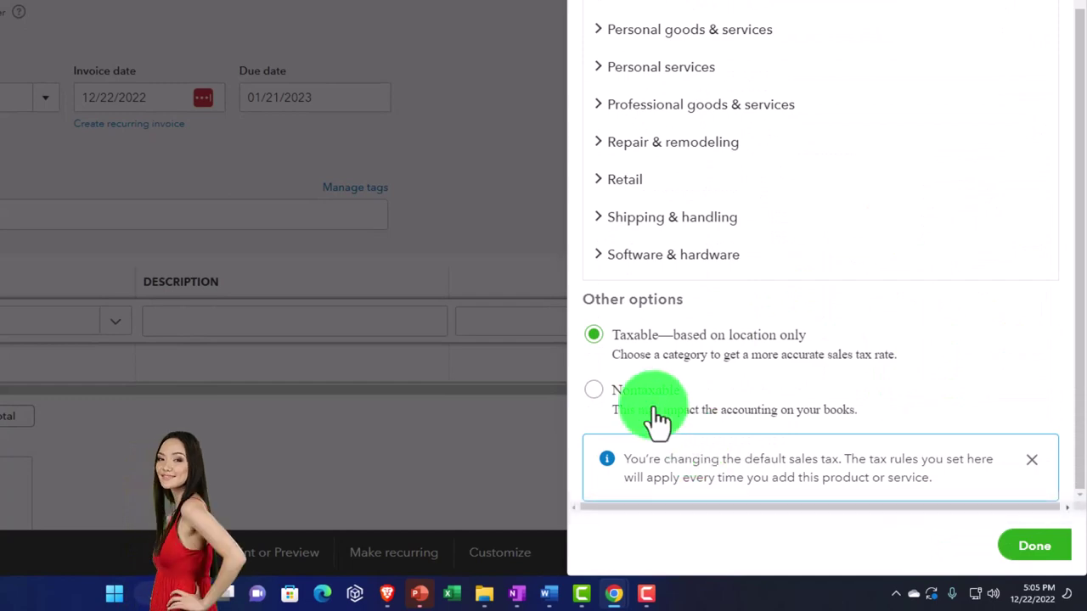
click(597, 395)
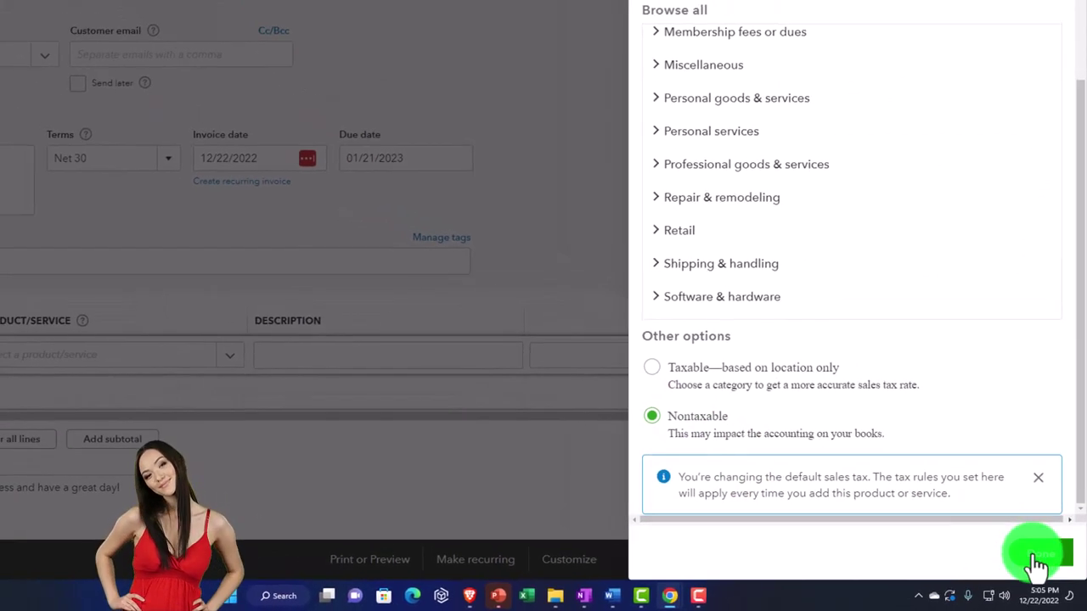
click(1035, 546)
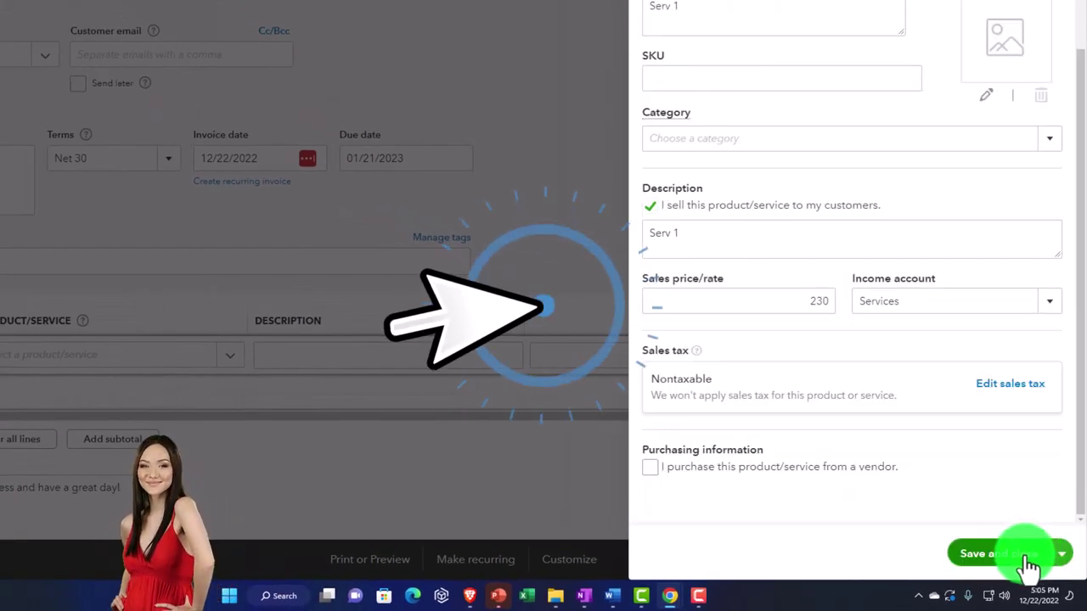
click(1011, 553)
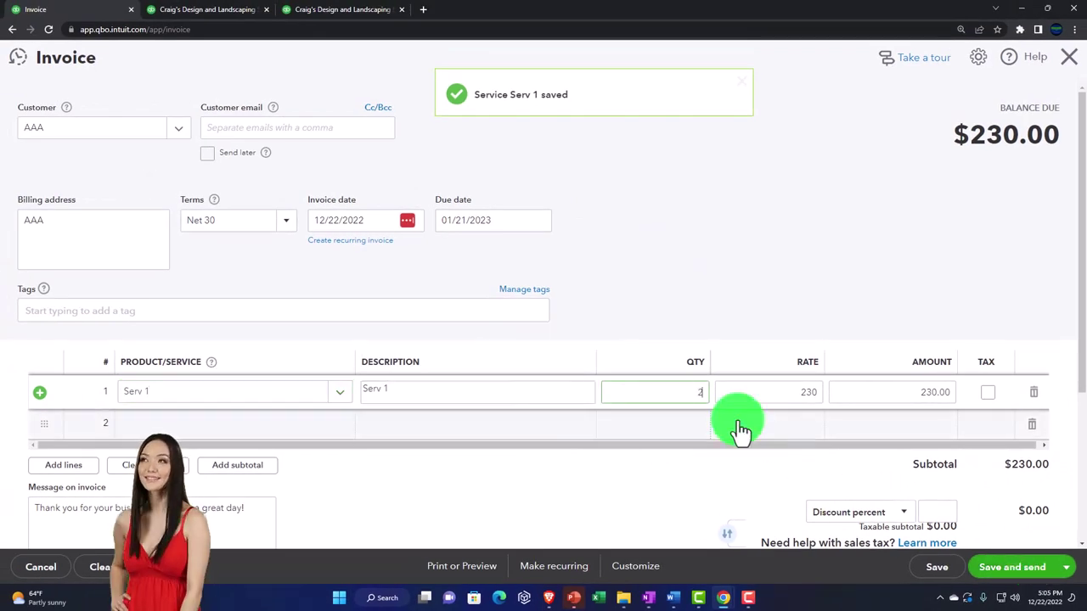
Step: Set the quantity of Serv 1 to 2, save the invoice and start a new one
key(Tab)
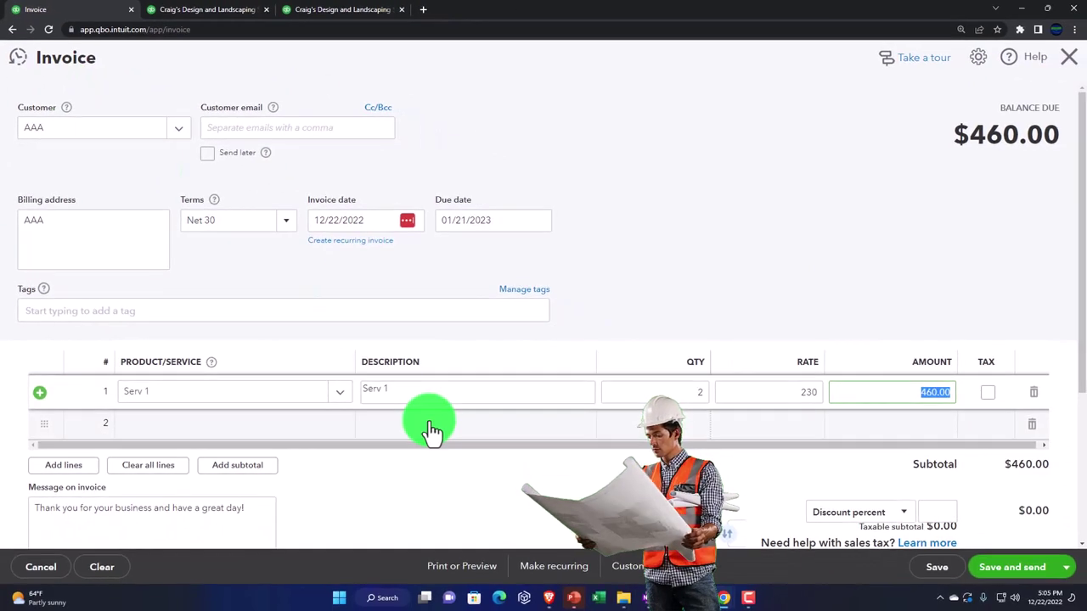
click(1071, 581)
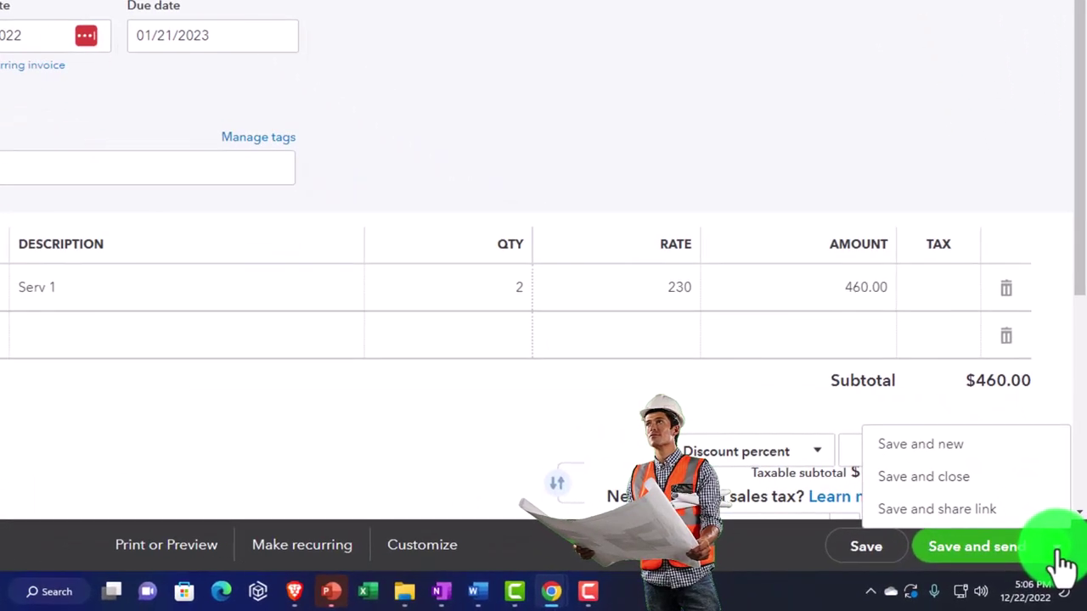
click(957, 465)
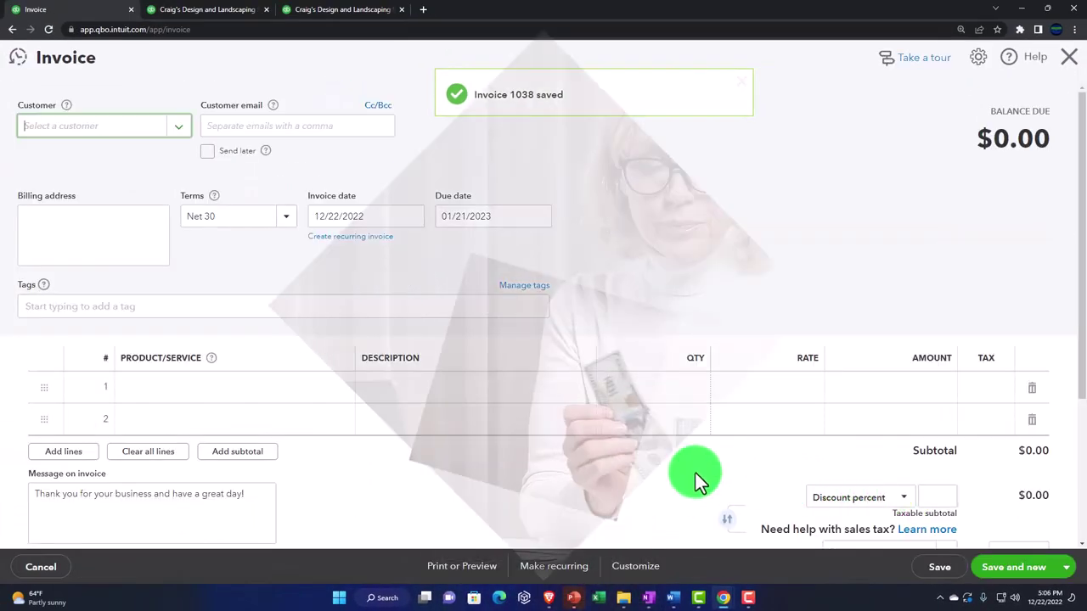
Step: Add BBB as a new customer from the invoice form and save it
text(BB)
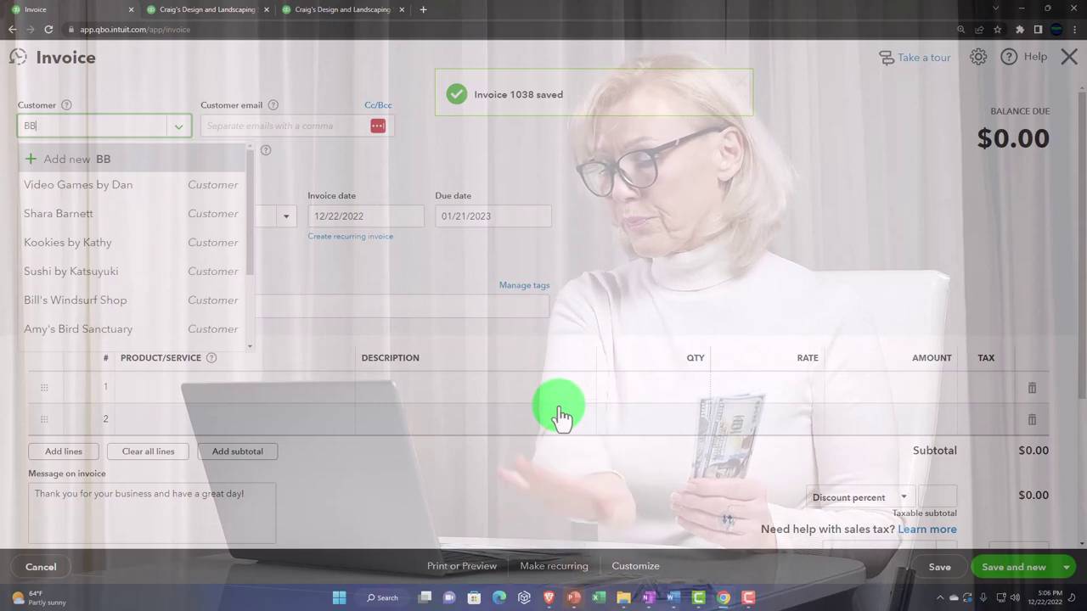
text(B)
key(Return)
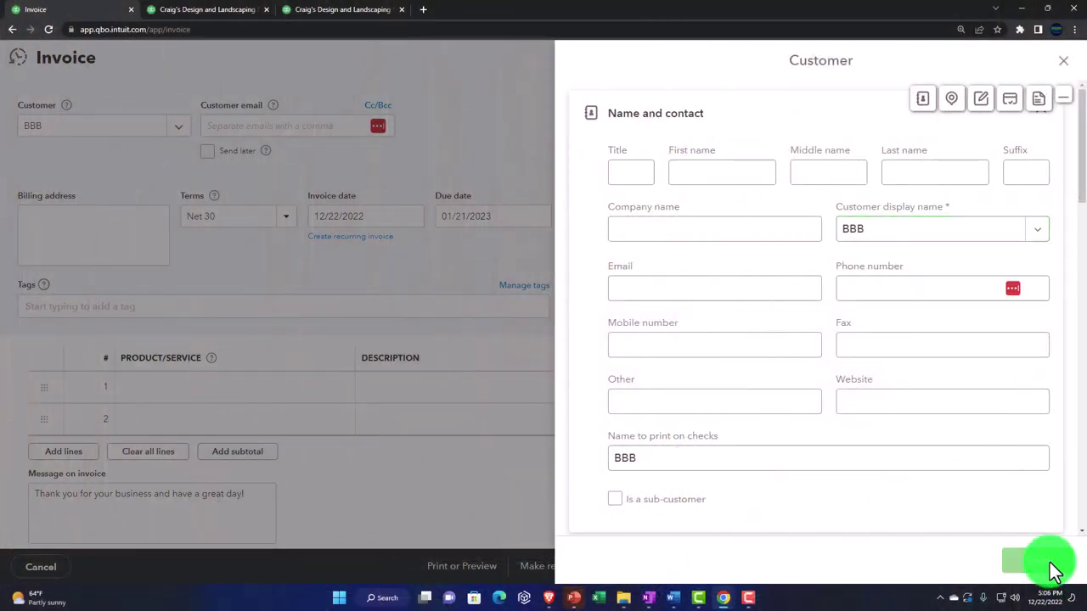
click(1051, 567)
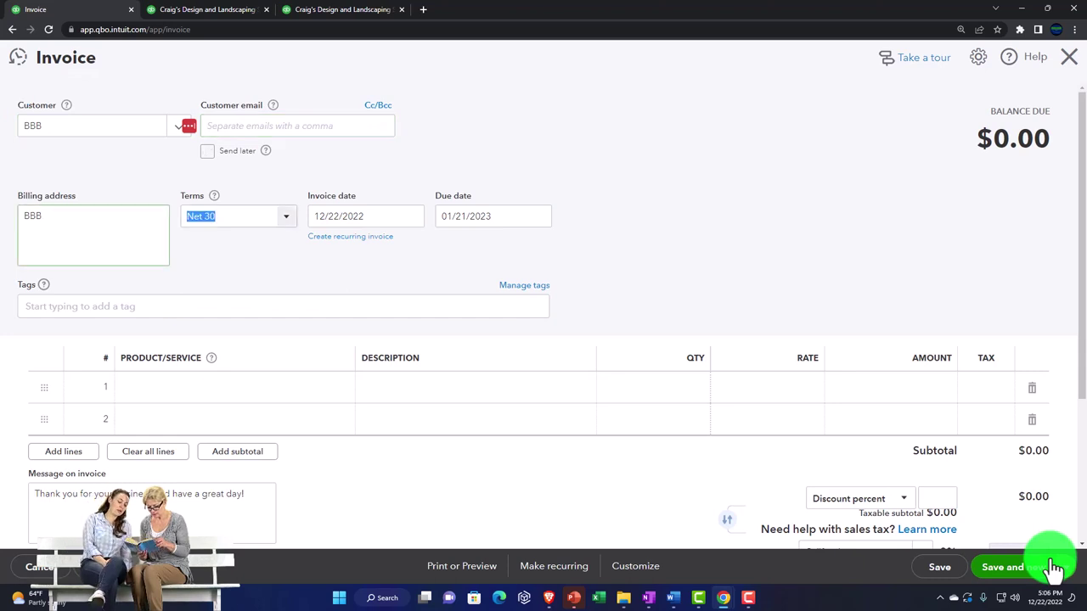
Step: Add Serv 1 to the first line of the BBB invoice, then save and close the invoice
key(Tab)
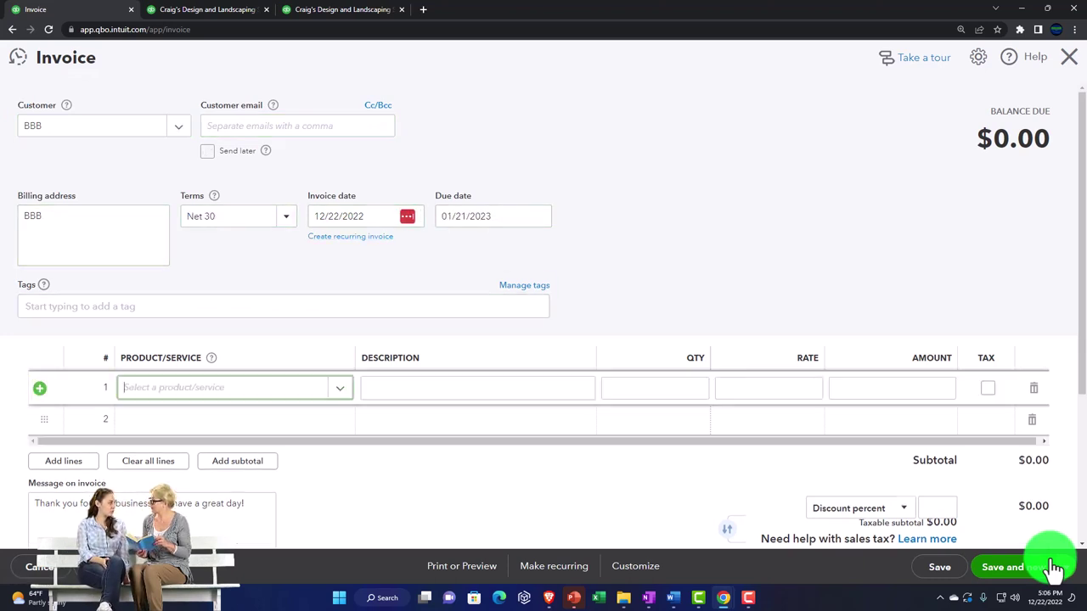
text(ser)
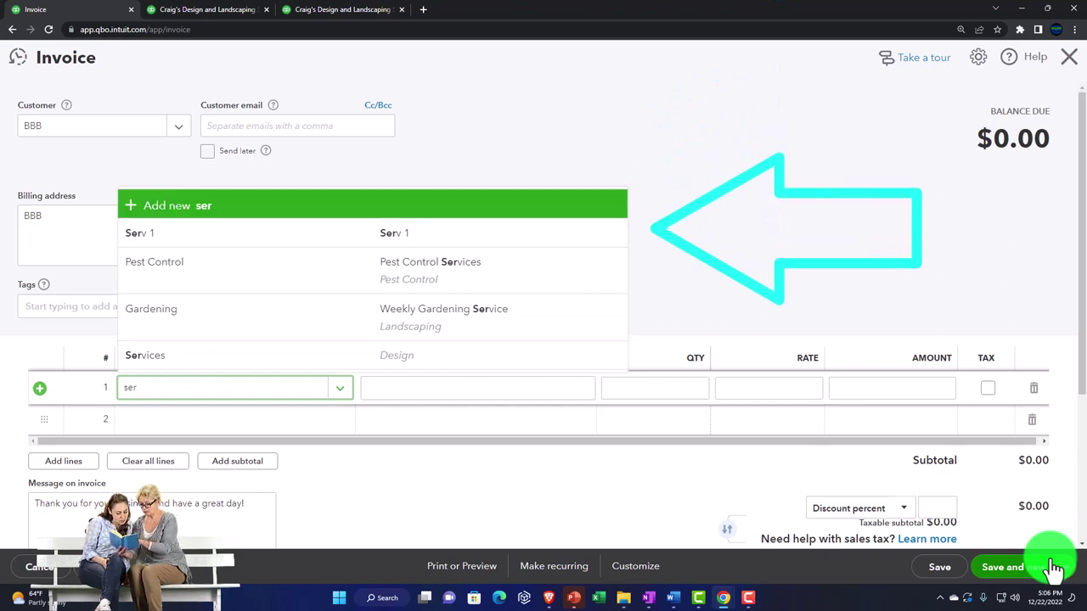
key(Down)
key(Tab)
key(Tab)
key(Tab)
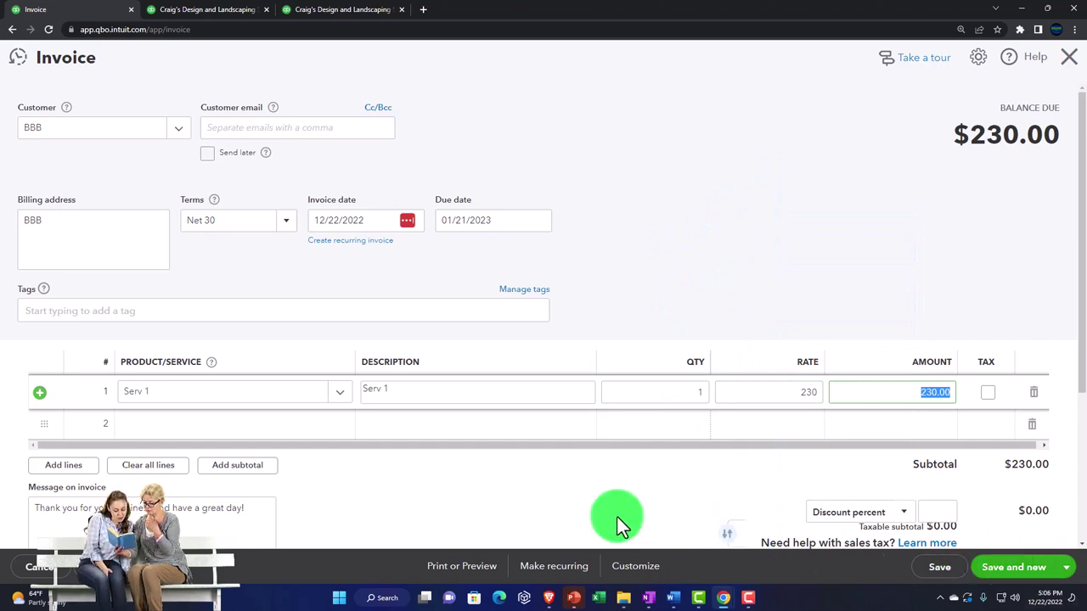
scroll(617, 517, down, 1)
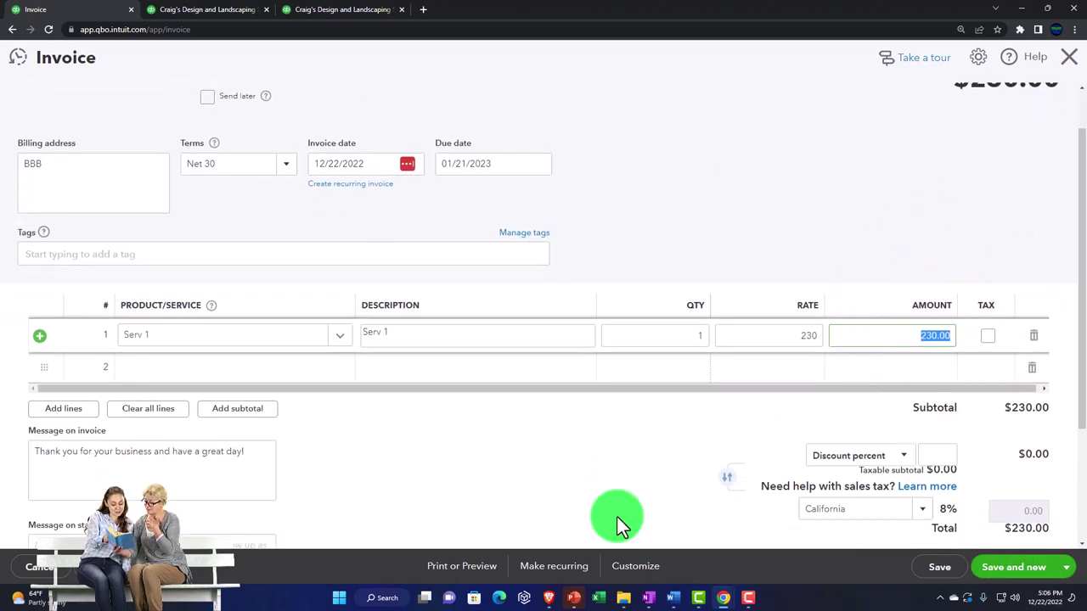
click(1066, 573)
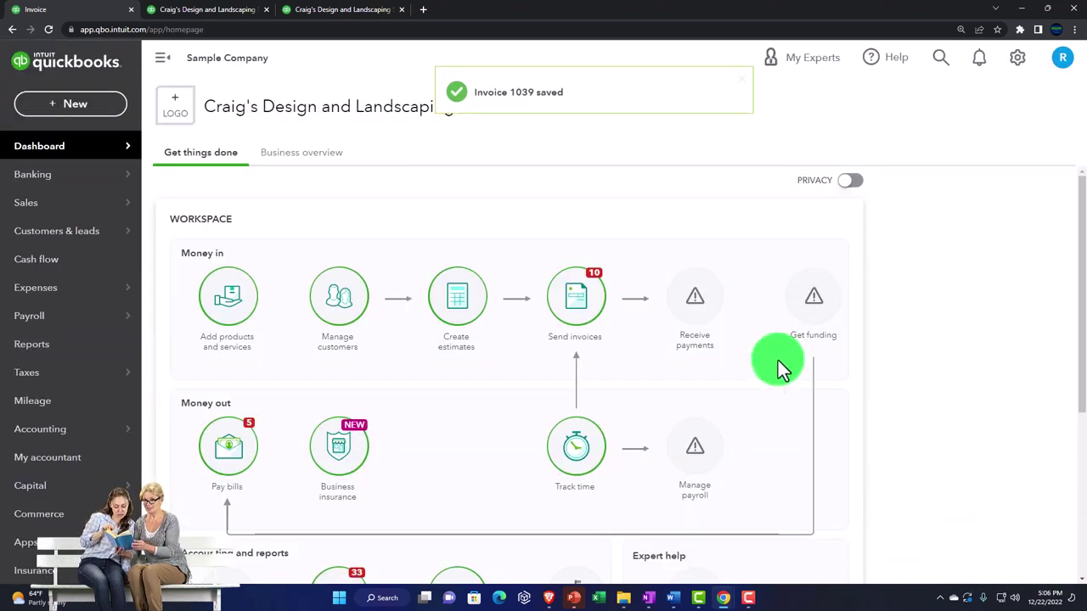
Step: Switch to the Balance Sheet in the second browser tab and rerun the report on the accrual basis
click(199, 19)
click(557, 223)
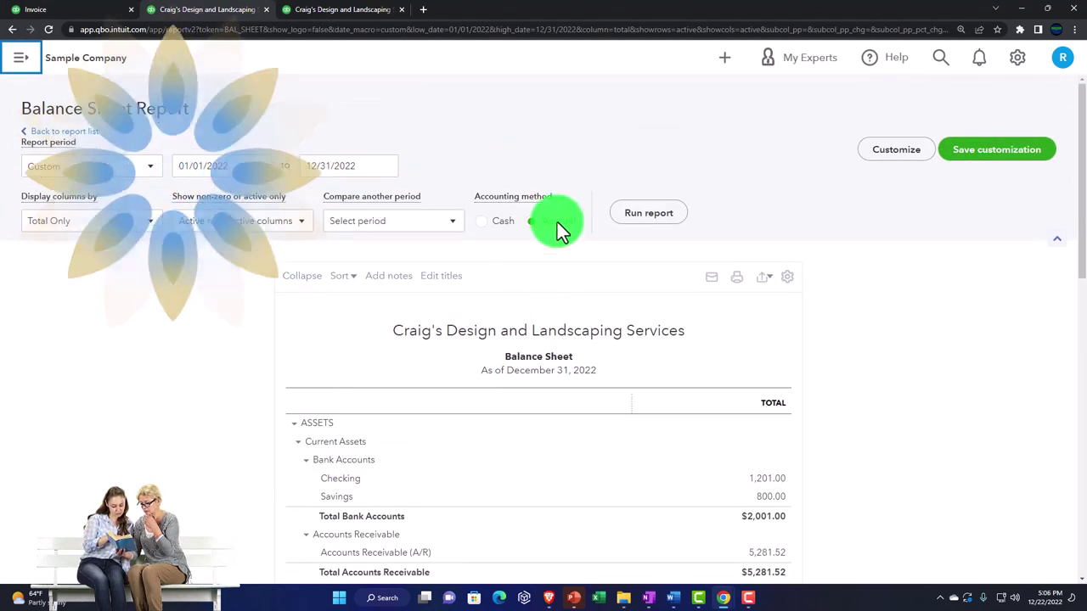
click(624, 219)
scroll(264, 364, down, 2)
scroll(241, 381, down, 1)
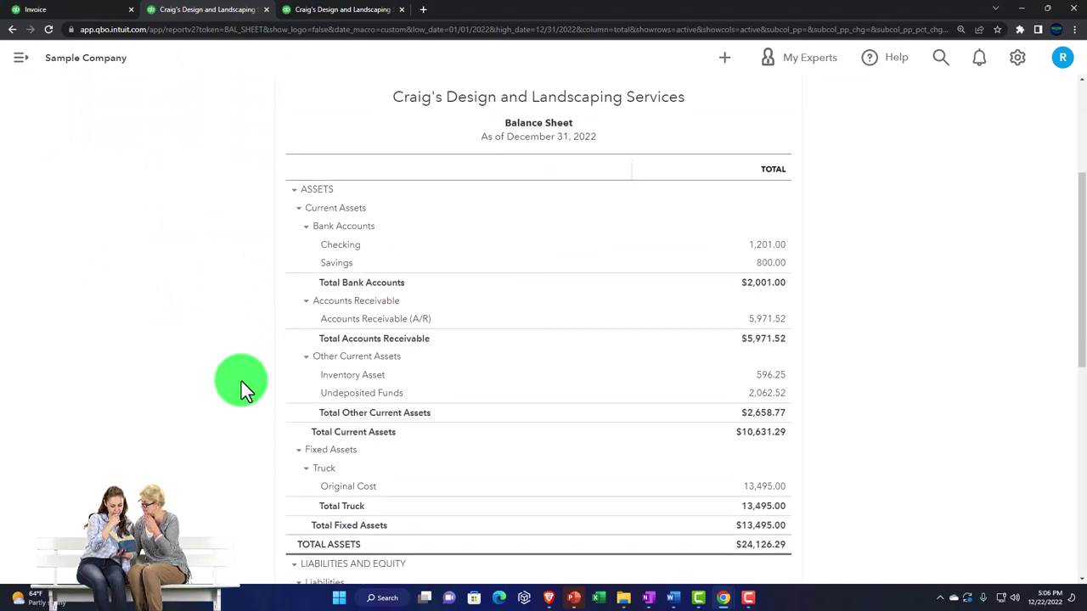
Step: Open the transaction detail behind Accounts Receivable (A/R) and examine the AAA and BBB invoice entries
click(760, 321)
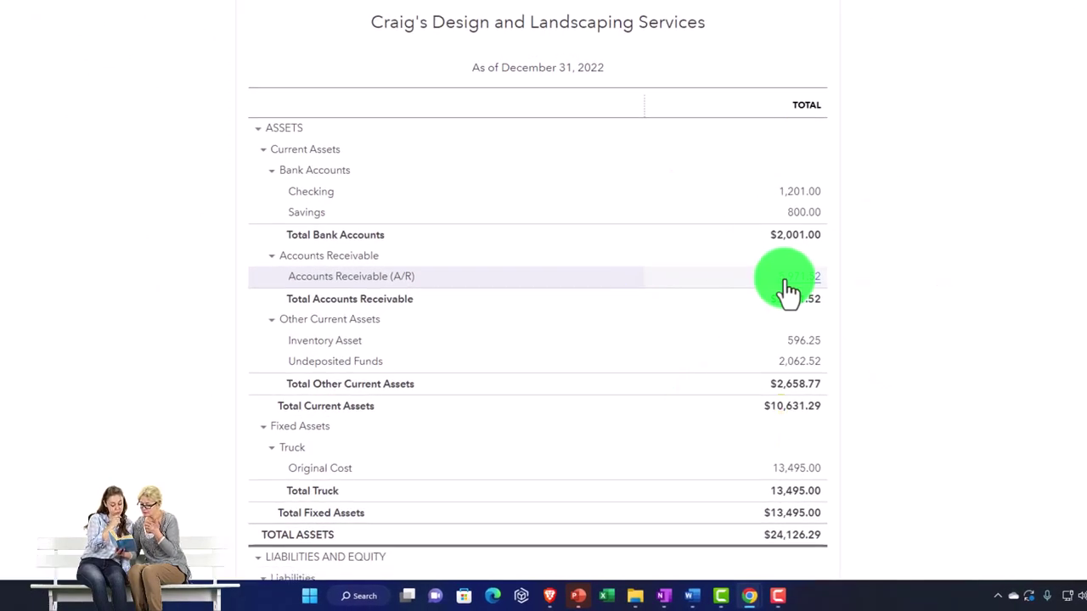
scroll(748, 331, down, 10)
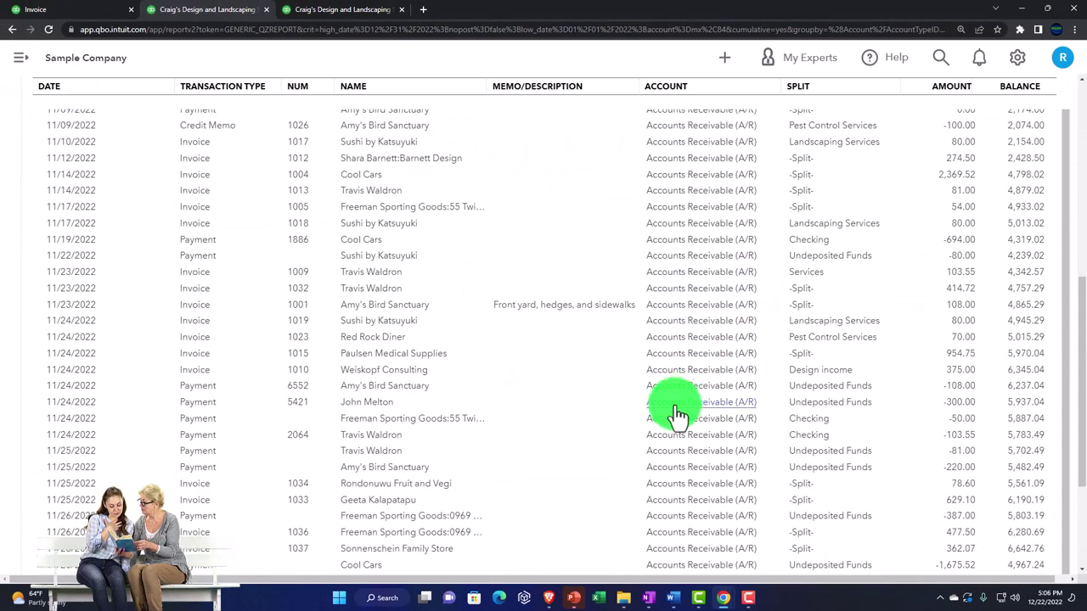
scroll(679, 416, down, 3)
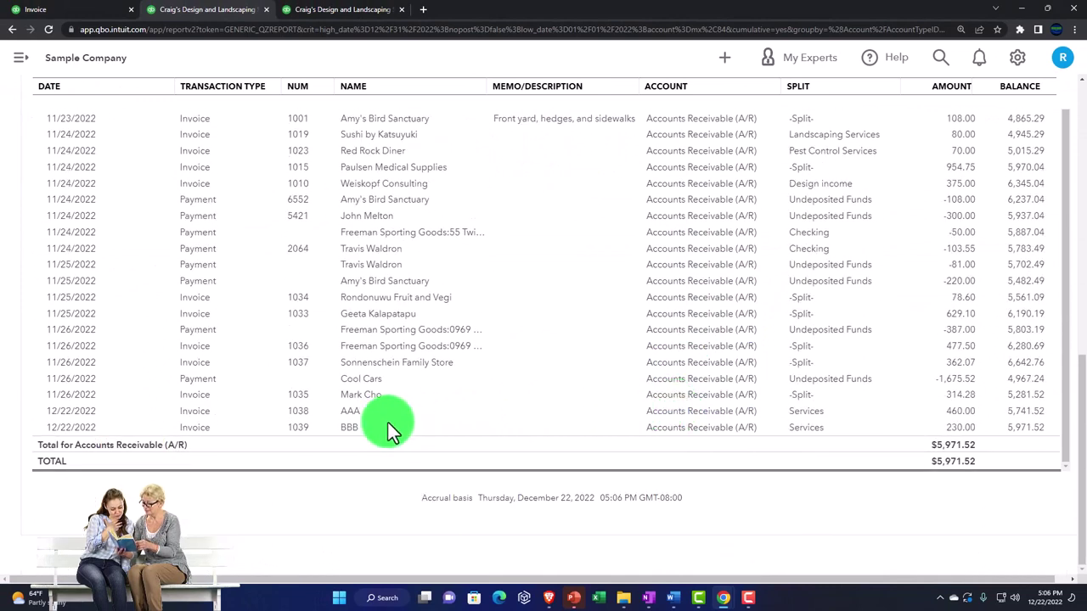
click(358, 425)
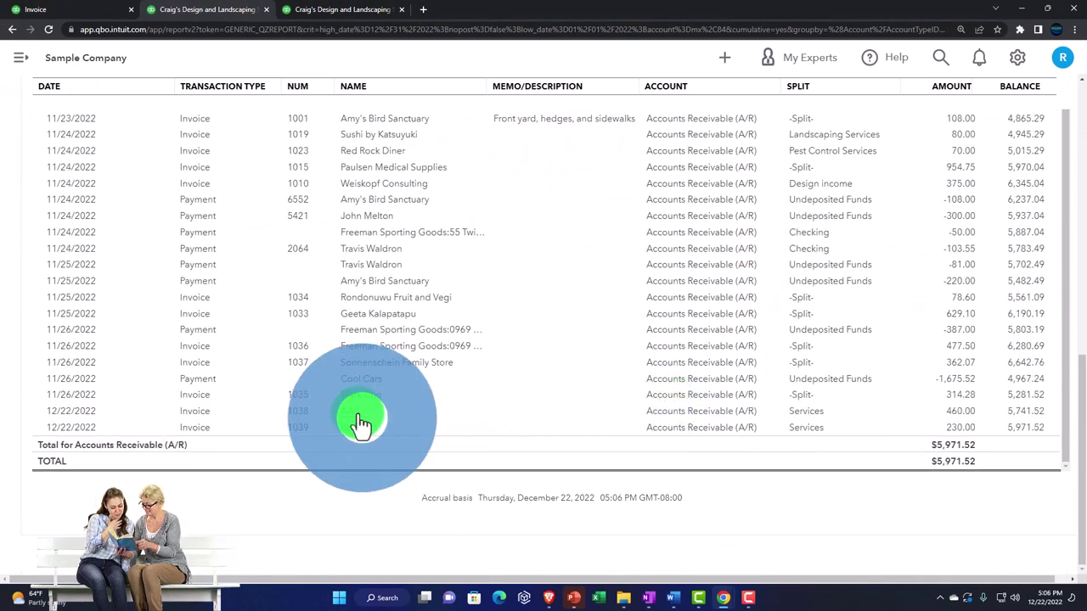
click(949, 435)
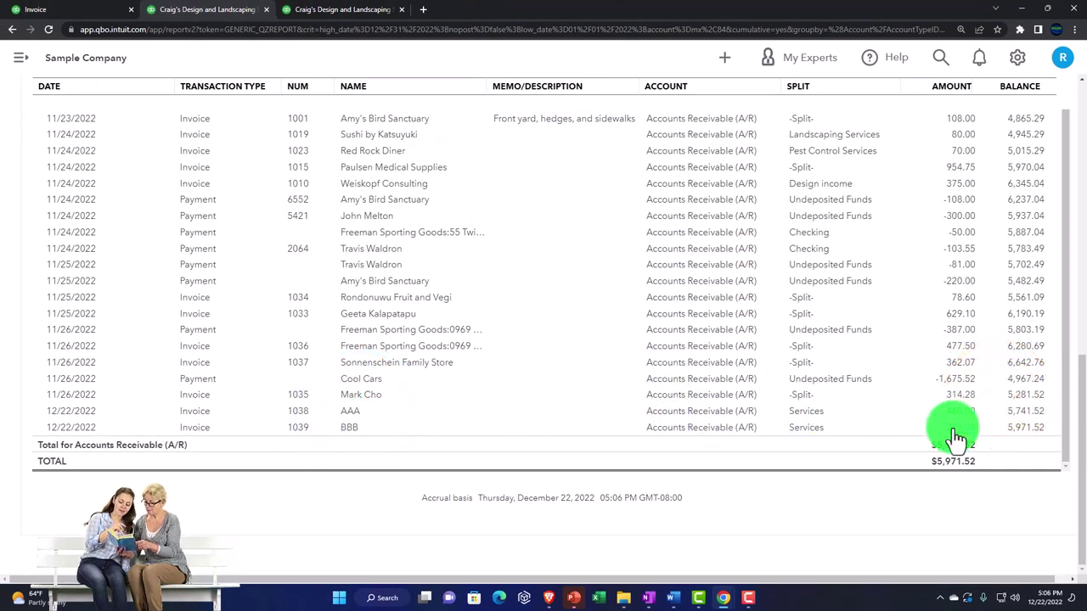
scroll(340, 440, up, 15)
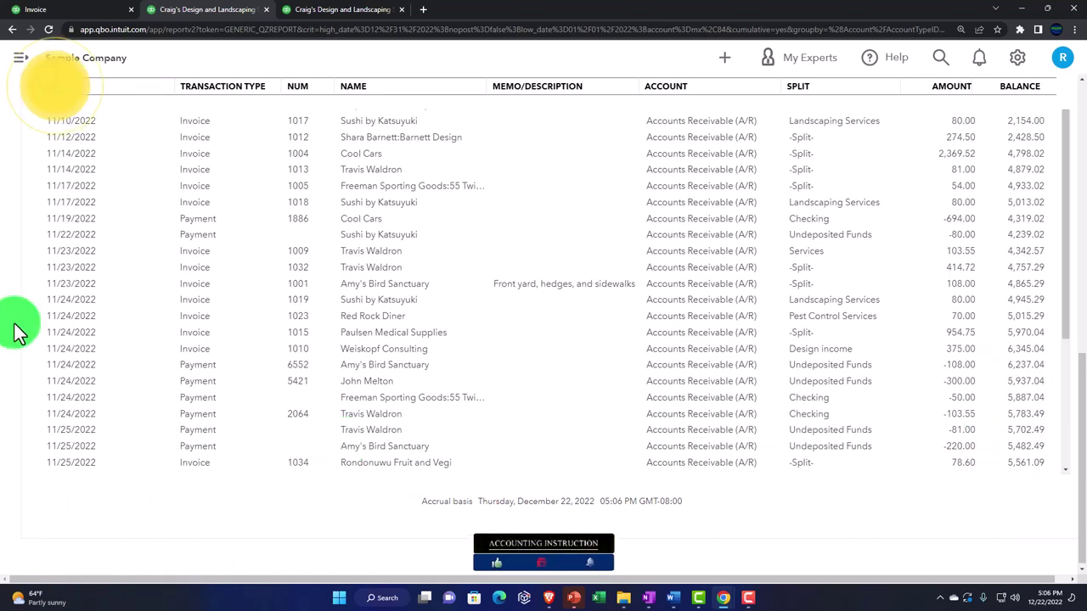
scroll(19, 331, up, 3)
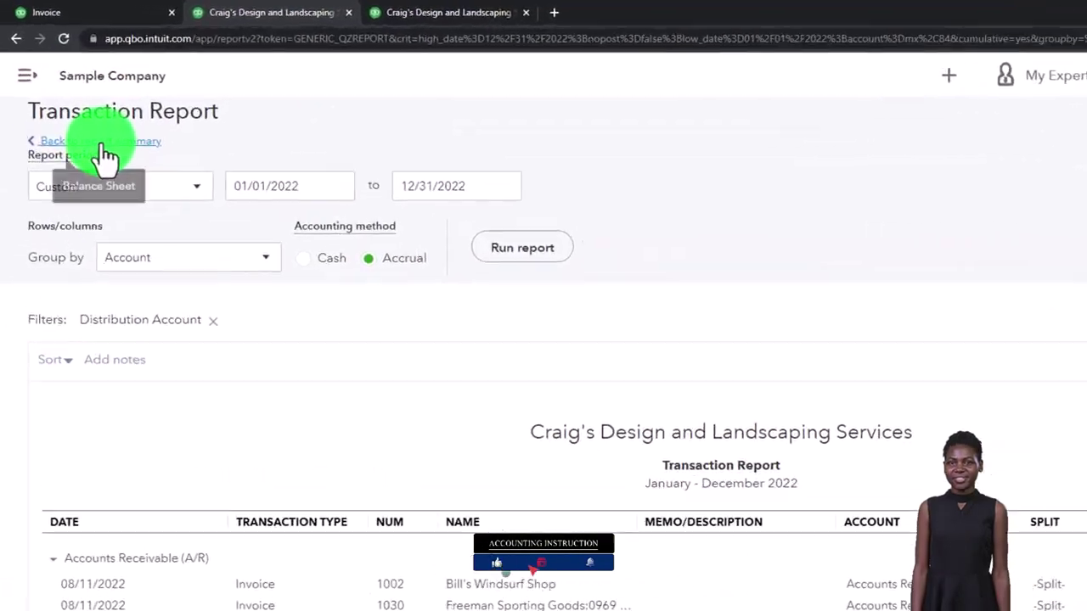
Step: Return to the Balance Sheet summary, switch to the Profit and Loss tab, and examine the transaction detail behind Services income
click(78, 109)
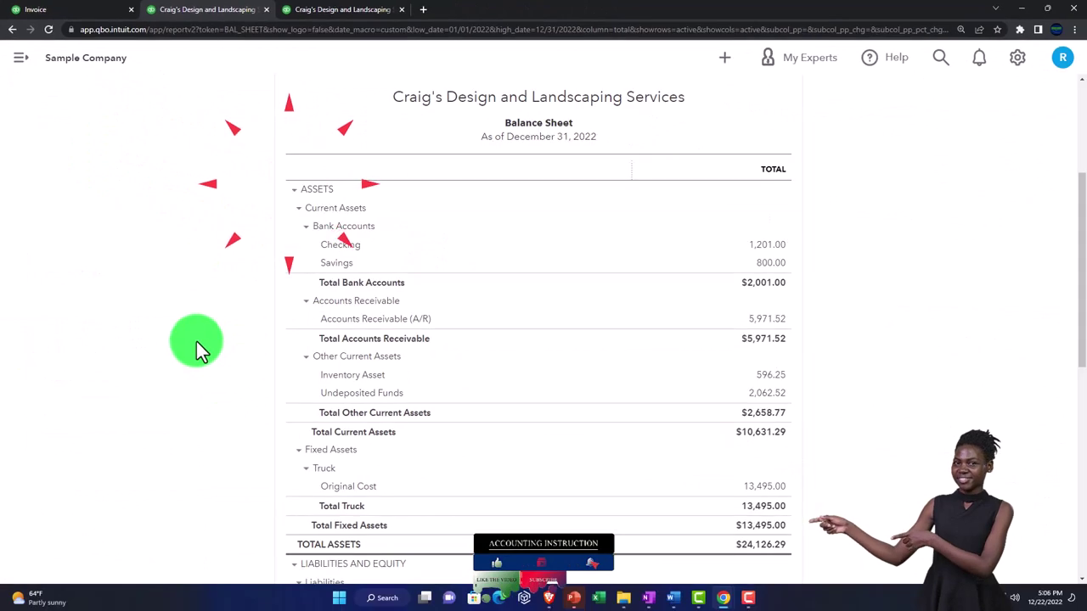
click(310, 10)
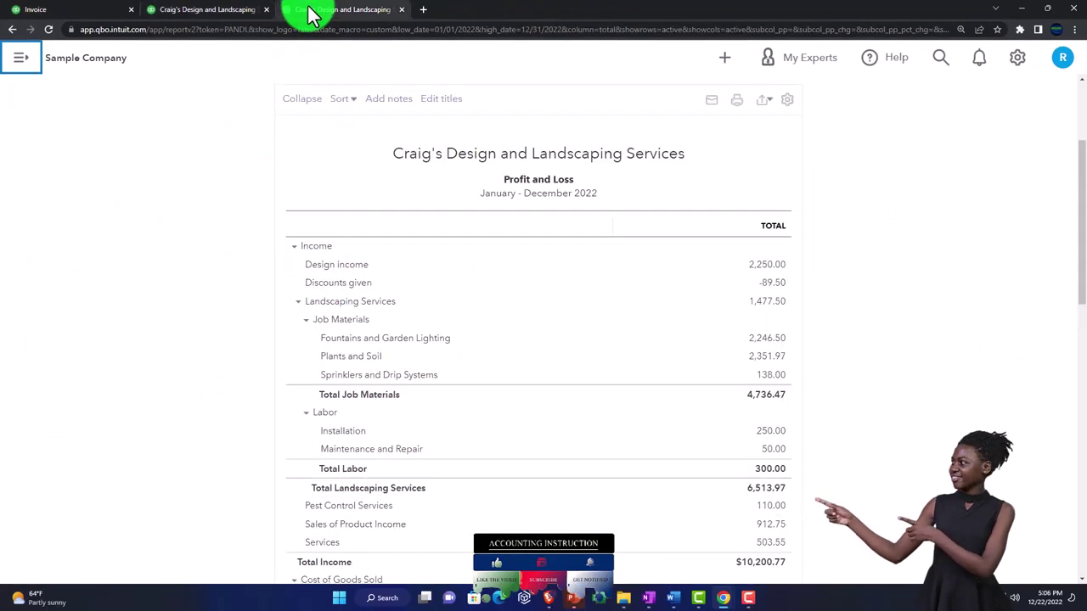
scroll(198, 352, down, 3)
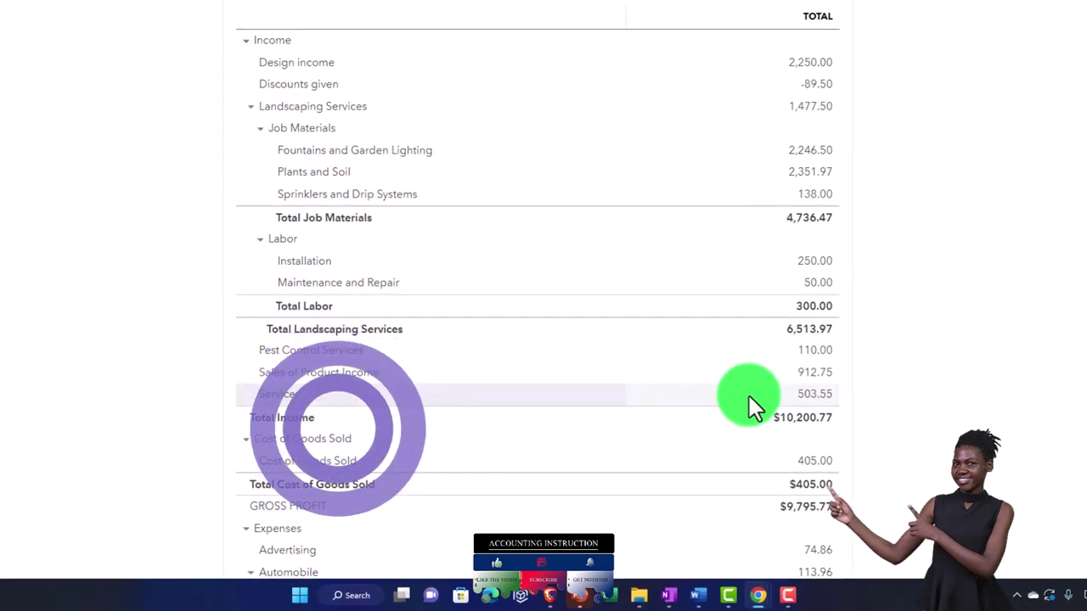
click(806, 396)
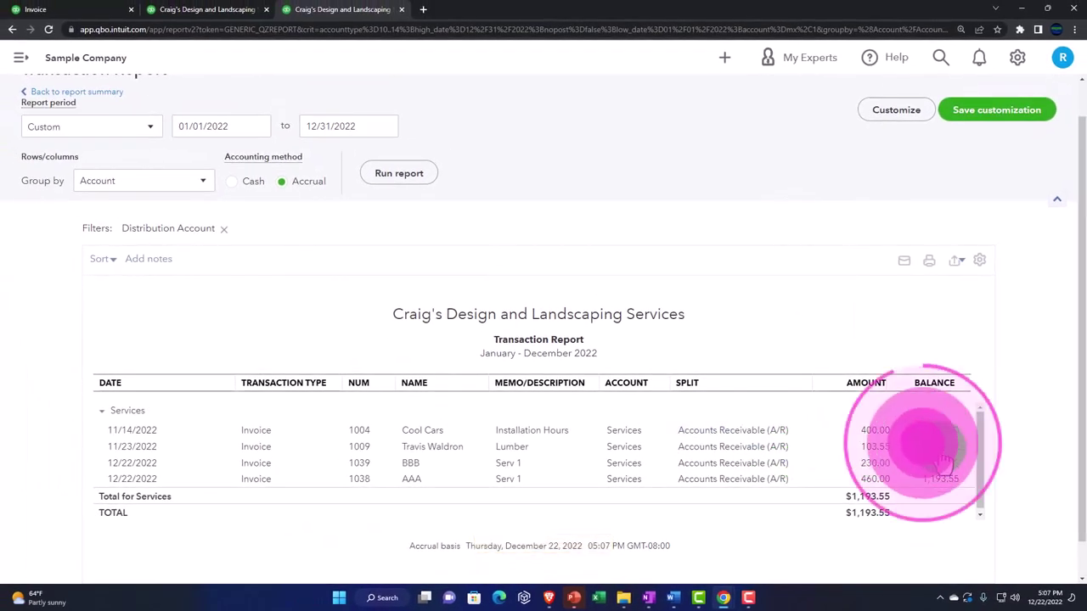
scroll(64, 335, up, 1)
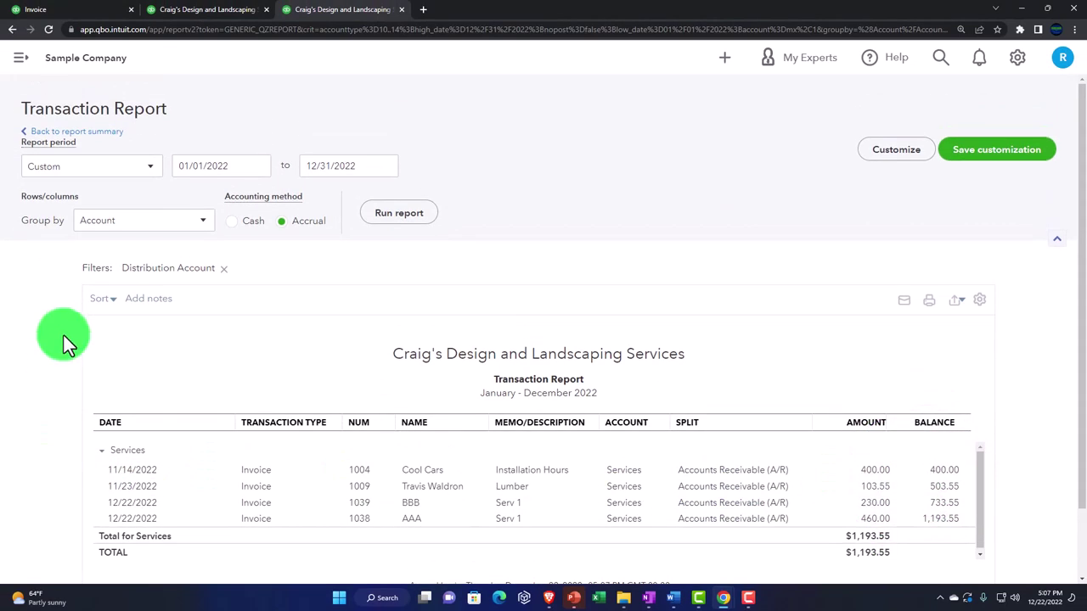
click(51, 131)
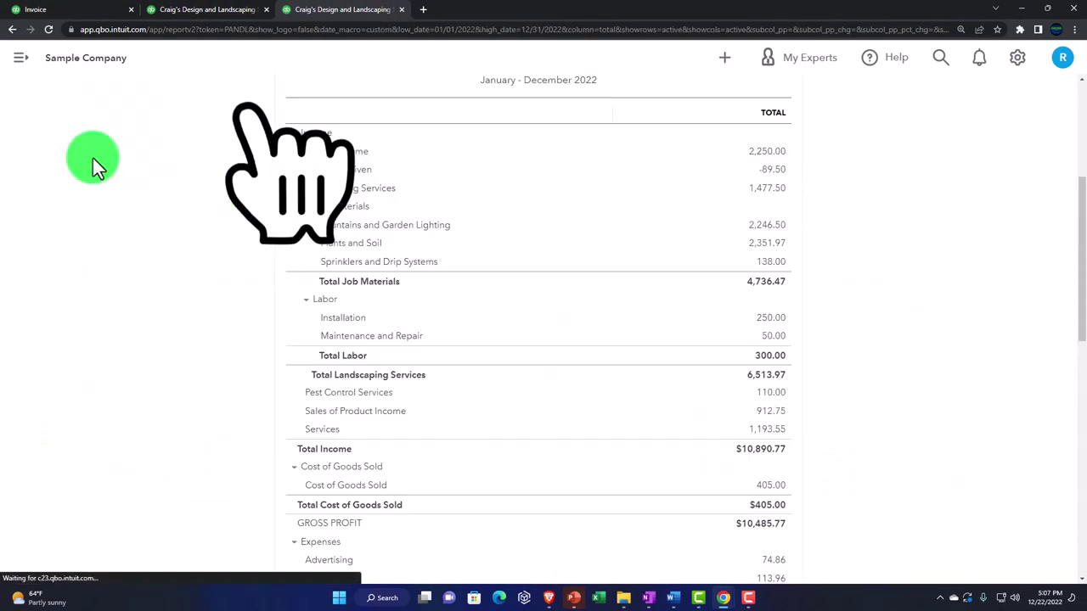
Step: Start a new invoice in the first browser tab and add CCC as a new customer, saving the customer record
click(94, 17)
click(226, 163)
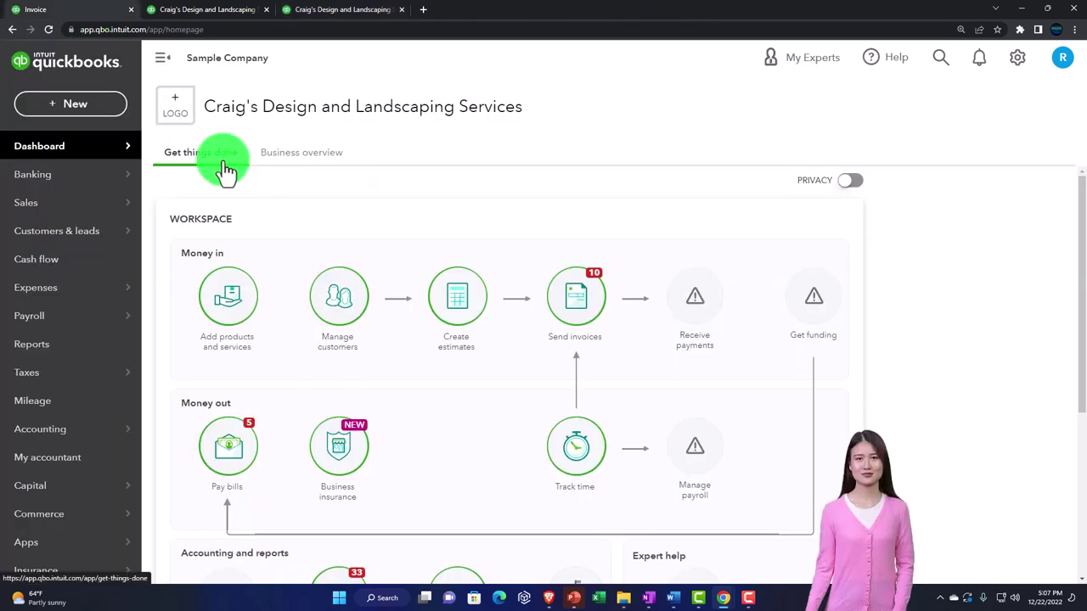
click(73, 106)
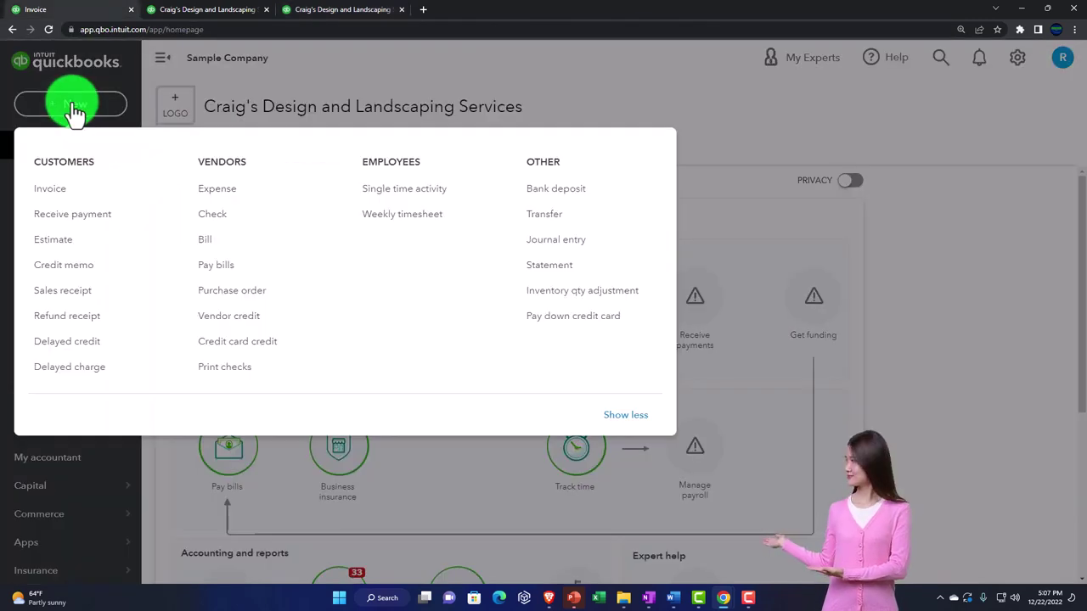
click(65, 188)
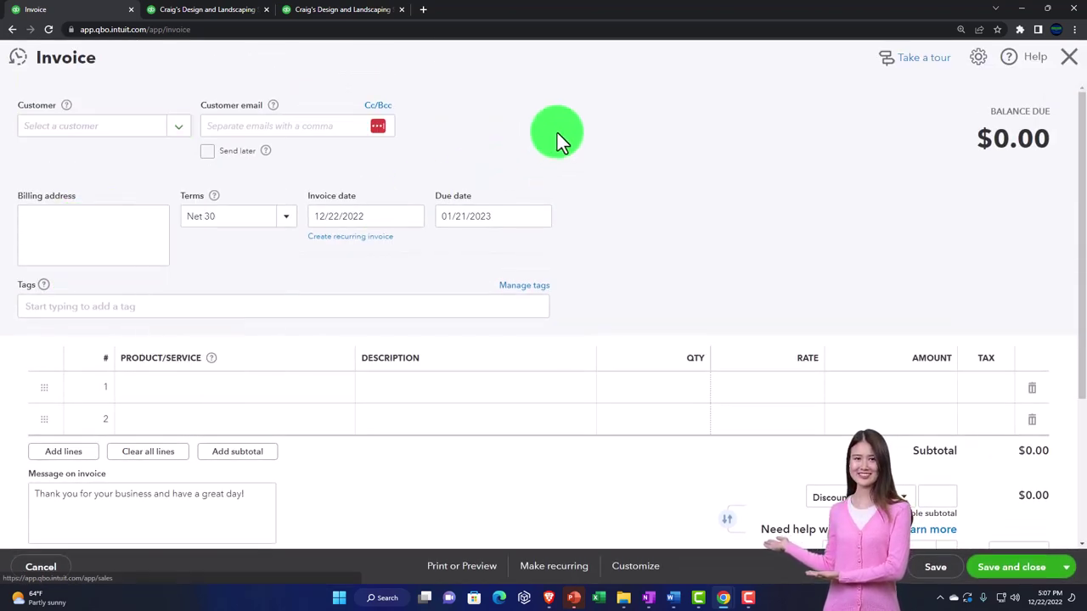
click(89, 128)
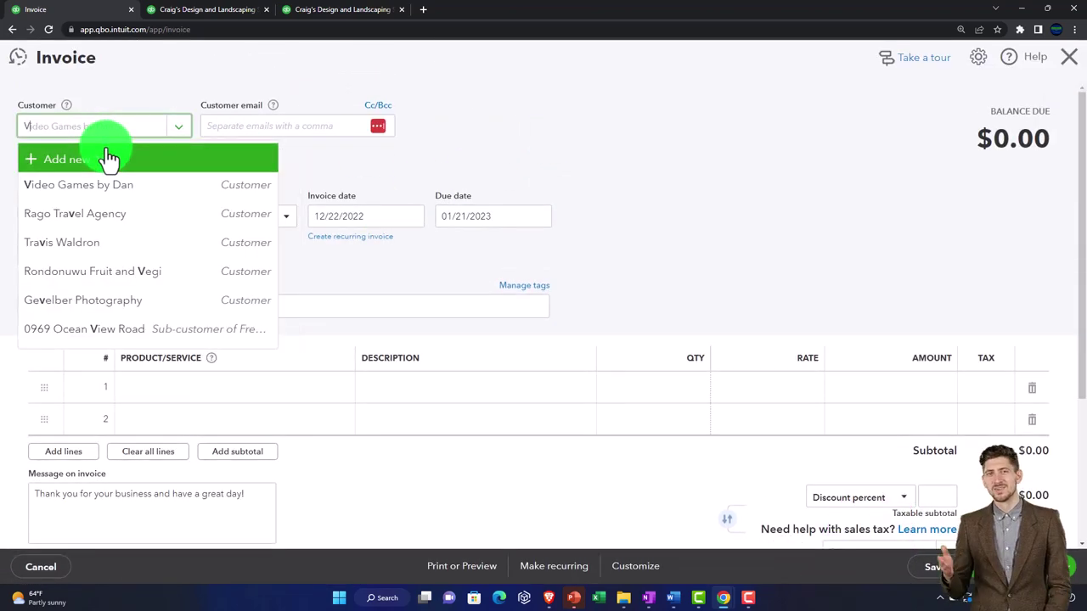
text(CCC)
click(108, 158)
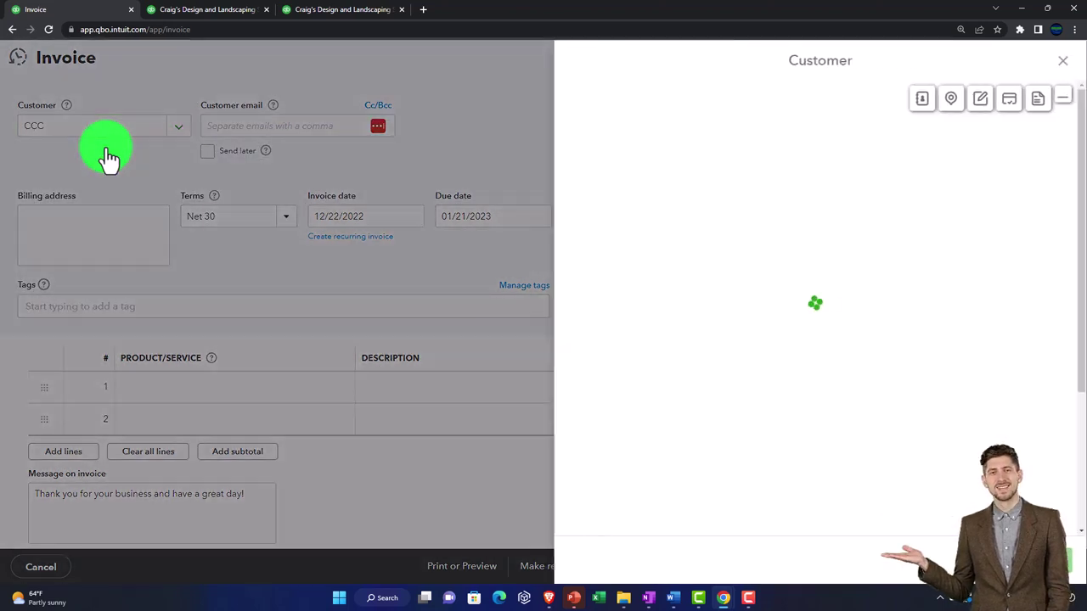
click(1053, 567)
Step: Add Serv 1 with a quantity of 3 to the first line of the CCC invoice, and save and close it
click(190, 397)
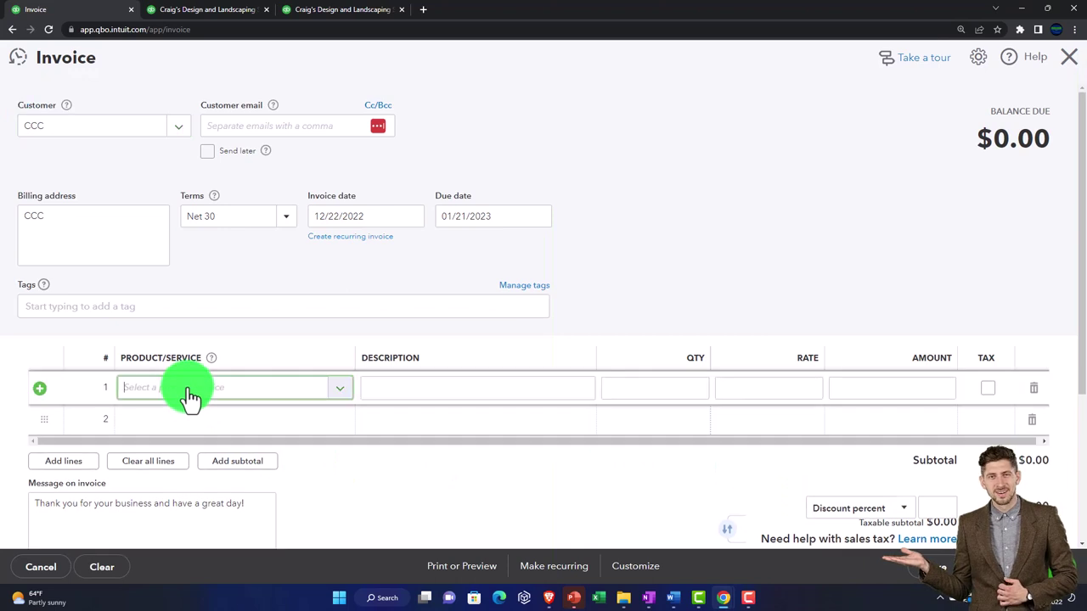
text(Serv 1)
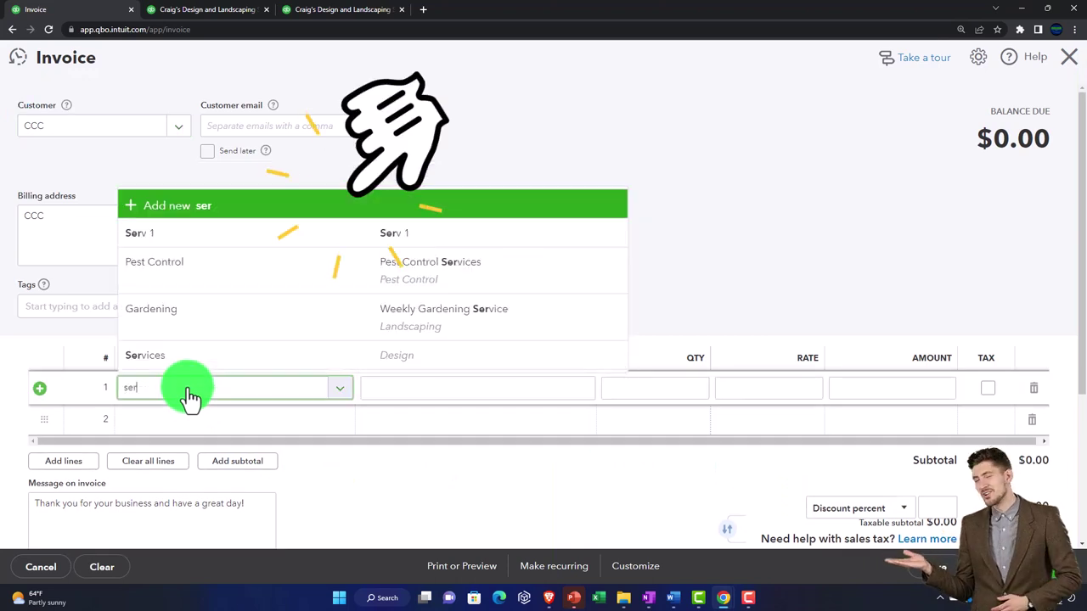
key(Tab)
key(Tab)
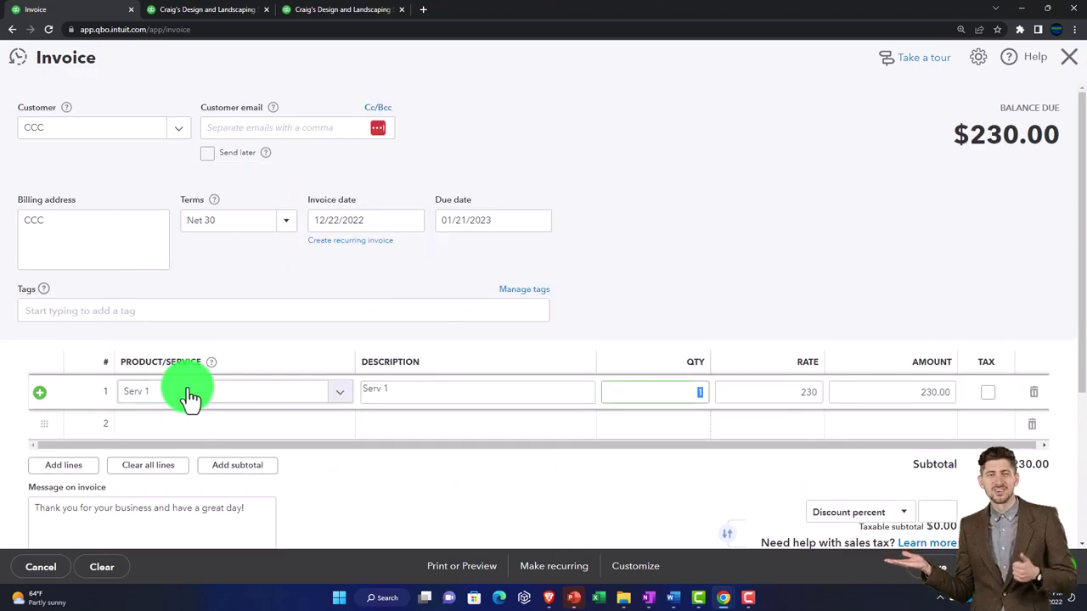
key(Tab)
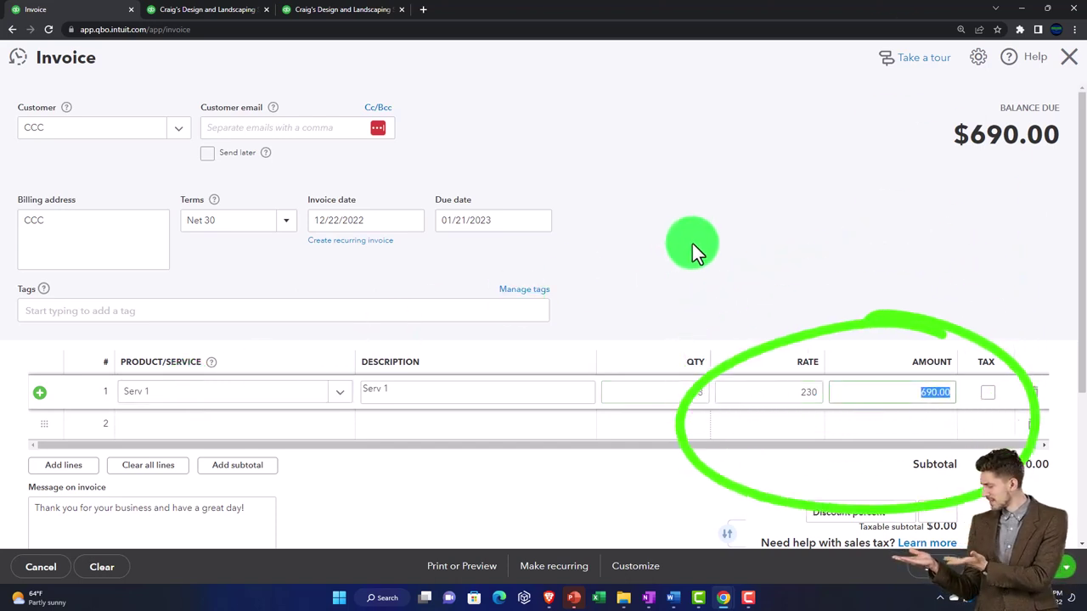
scroll(693, 244, down, 2)
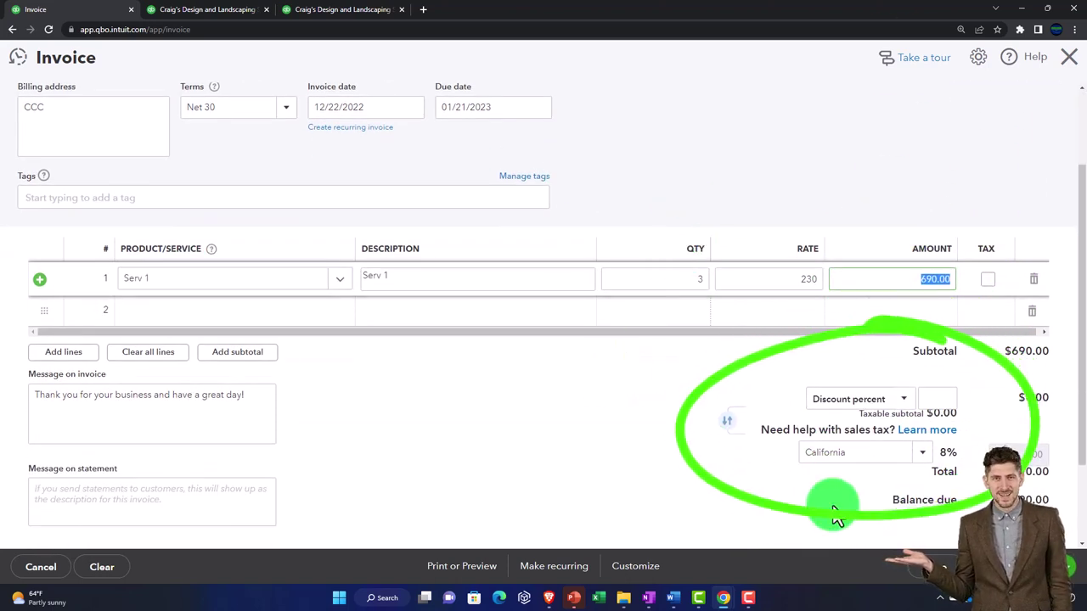
click(919, 531)
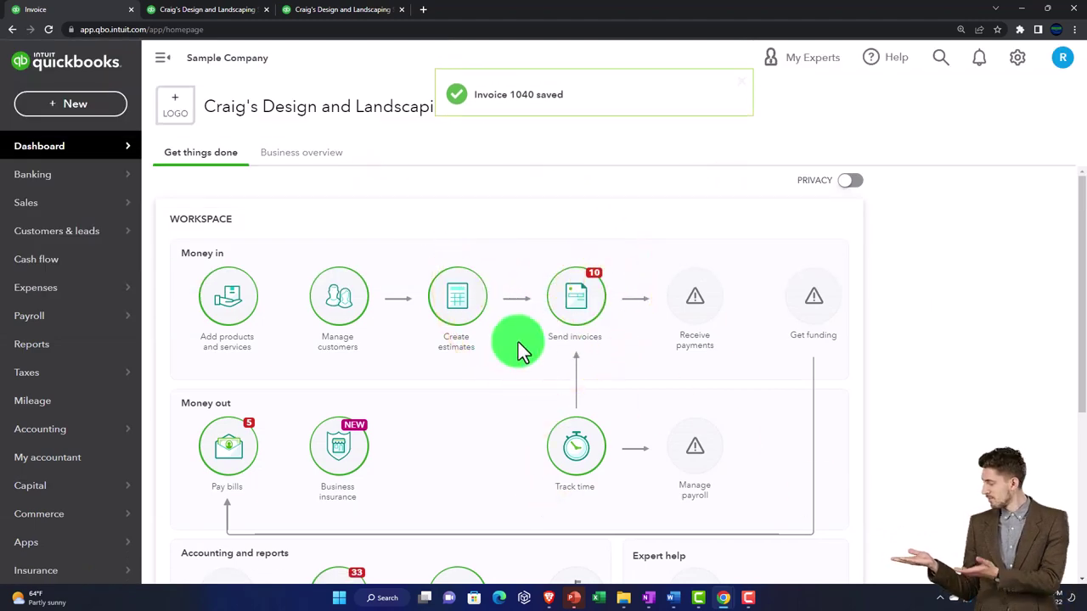
Step: Open the All sales list, filter it to open invoices and credits, and examine the AAA, BBB and CCC invoices
click(41, 207)
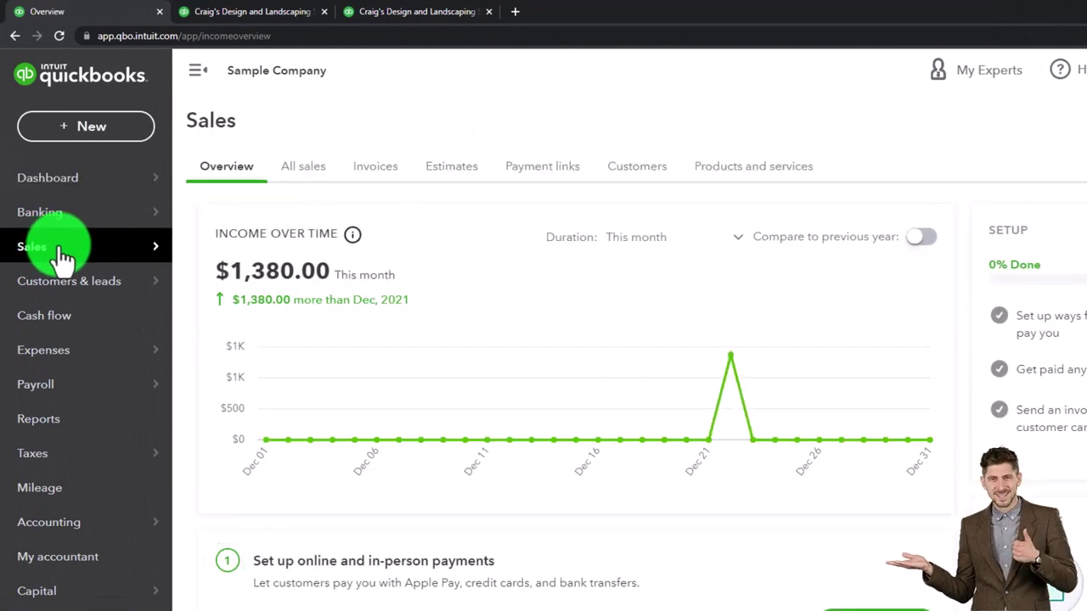
click(295, 174)
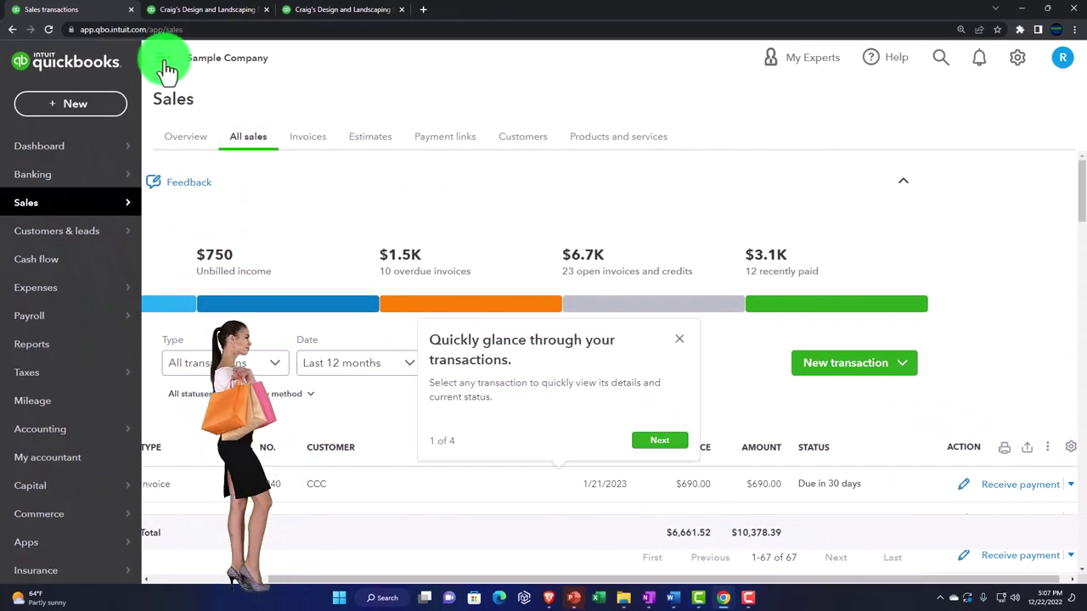
click(164, 62)
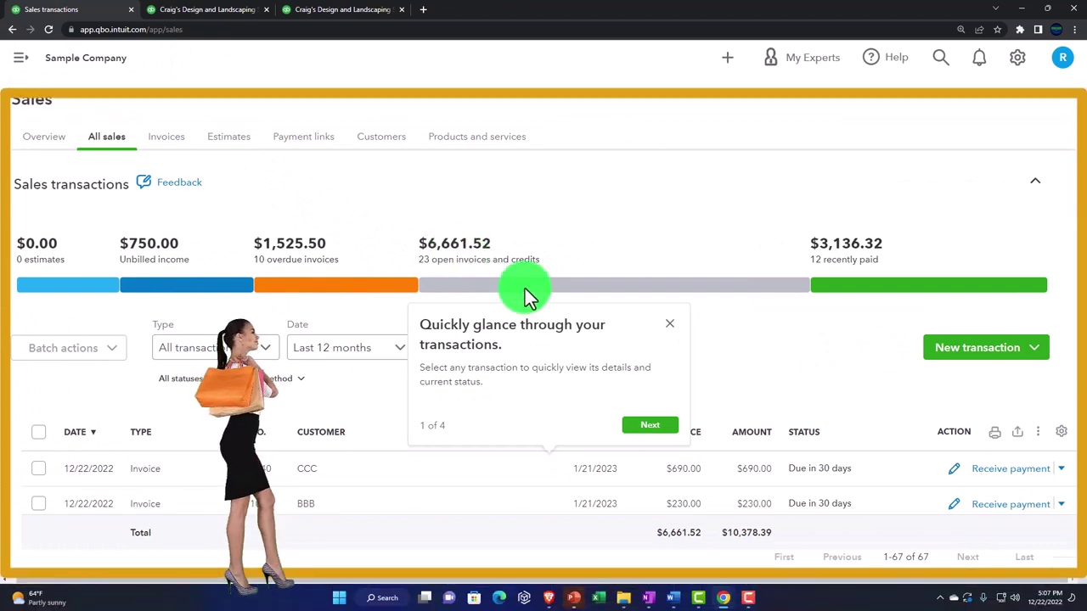
click(668, 325)
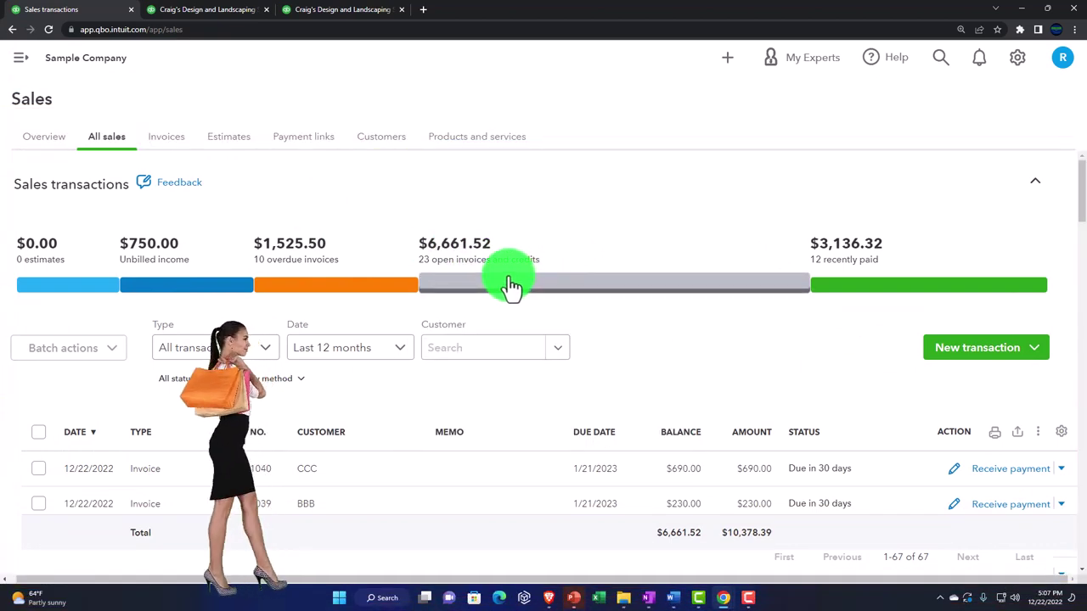
click(512, 288)
scroll(299, 311, down, 2)
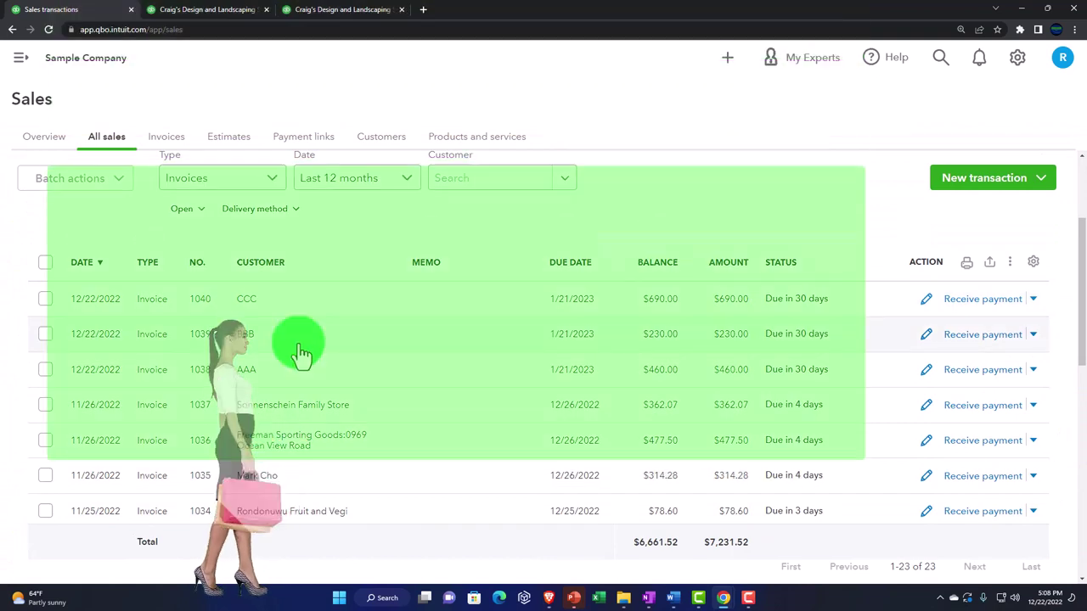
scroll(298, 357, up, 3)
Step: View the sales invoices list and the customers list, filtering customers by open invoices to examine the balances of AAA, BBB and CCC
click(176, 149)
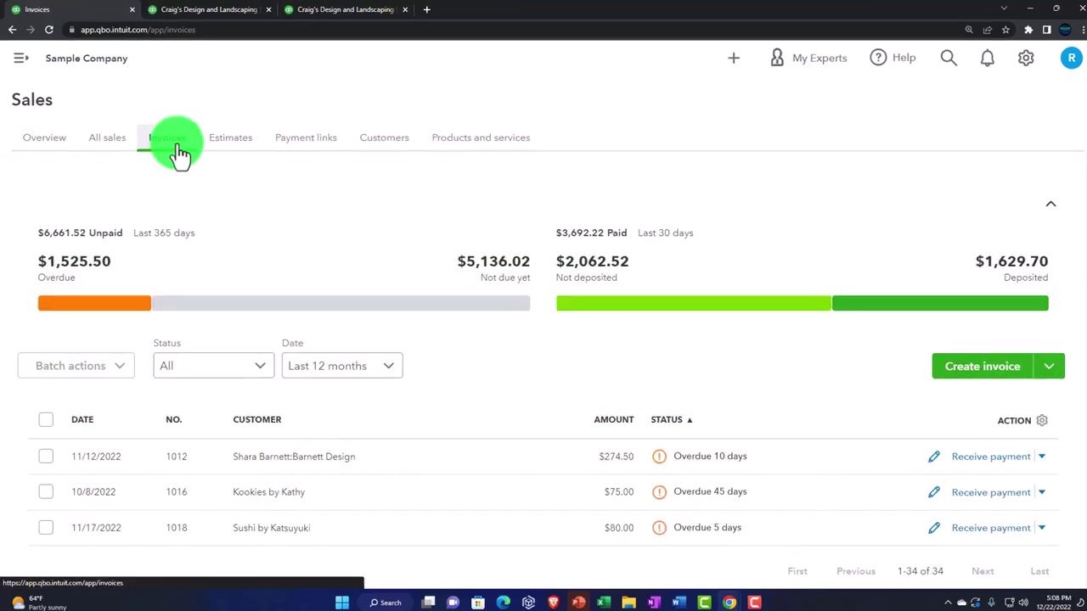
click(371, 138)
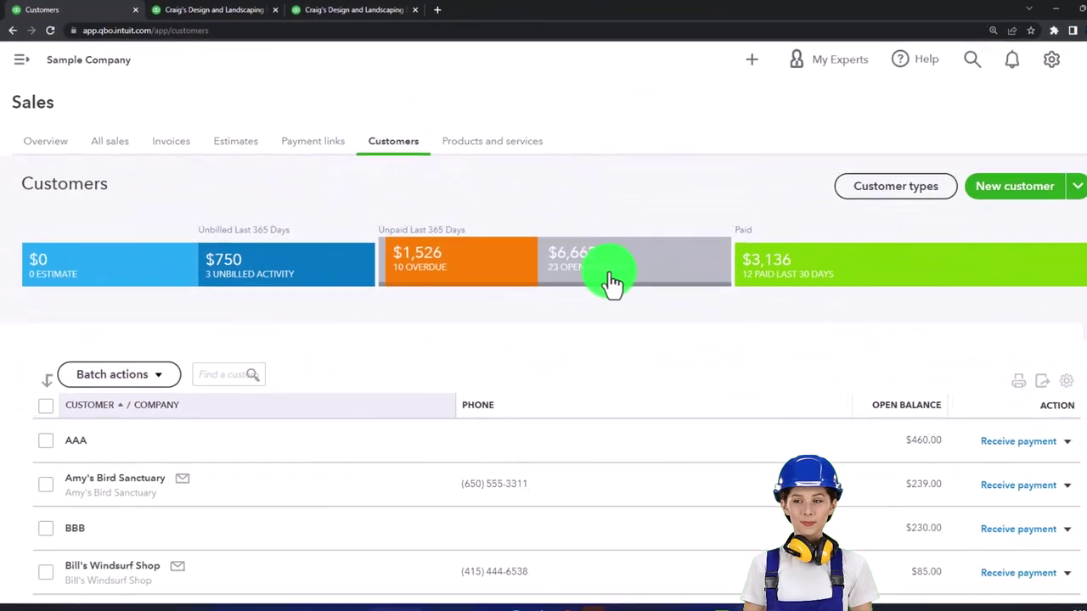
click(612, 283)
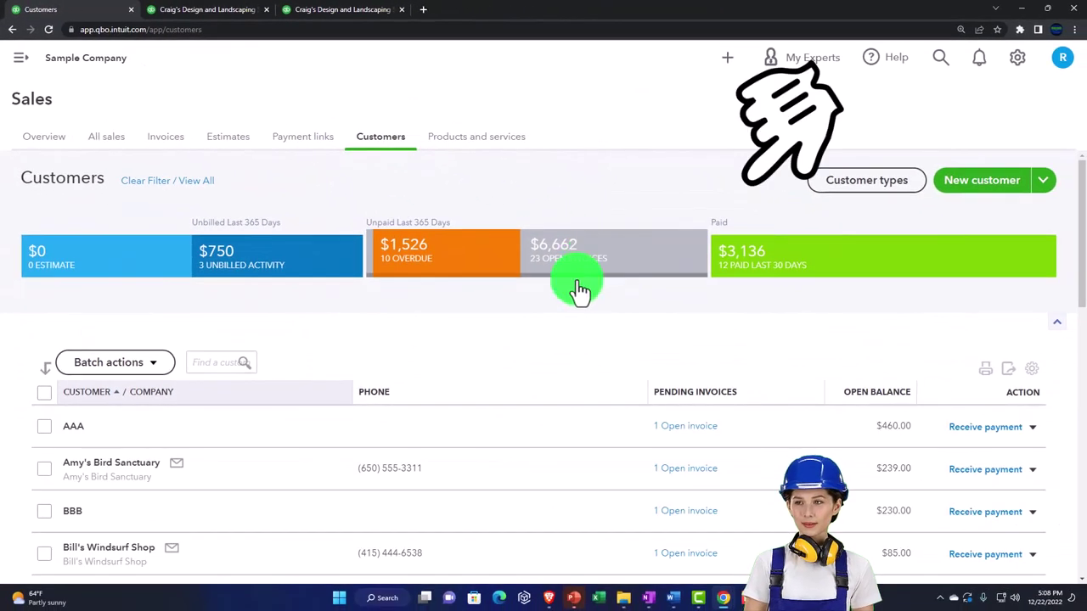
scroll(114, 427, down, 3)
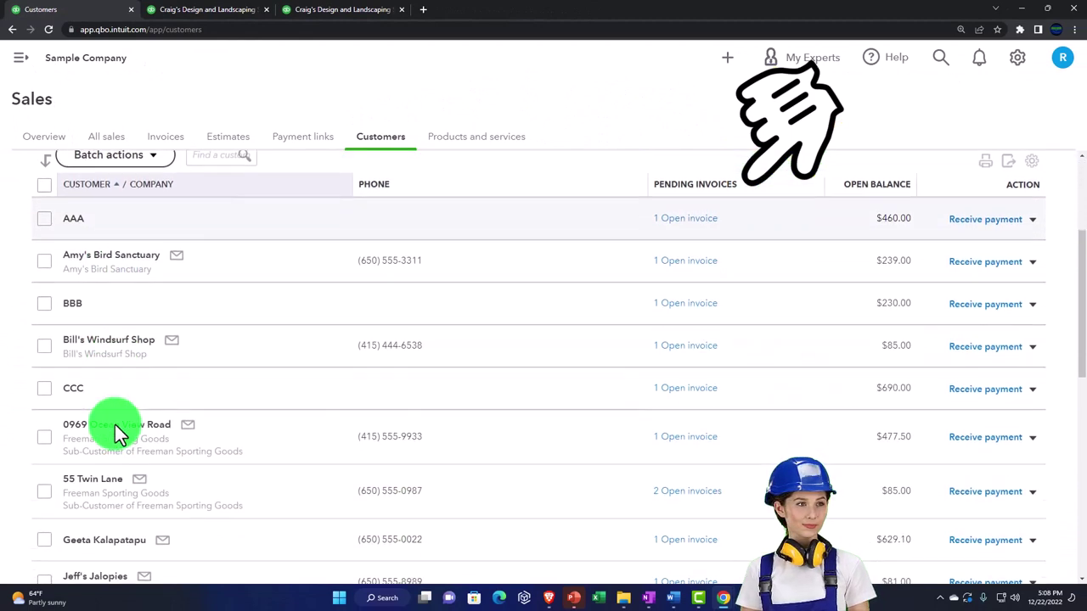
scroll(119, 433, down, 1)
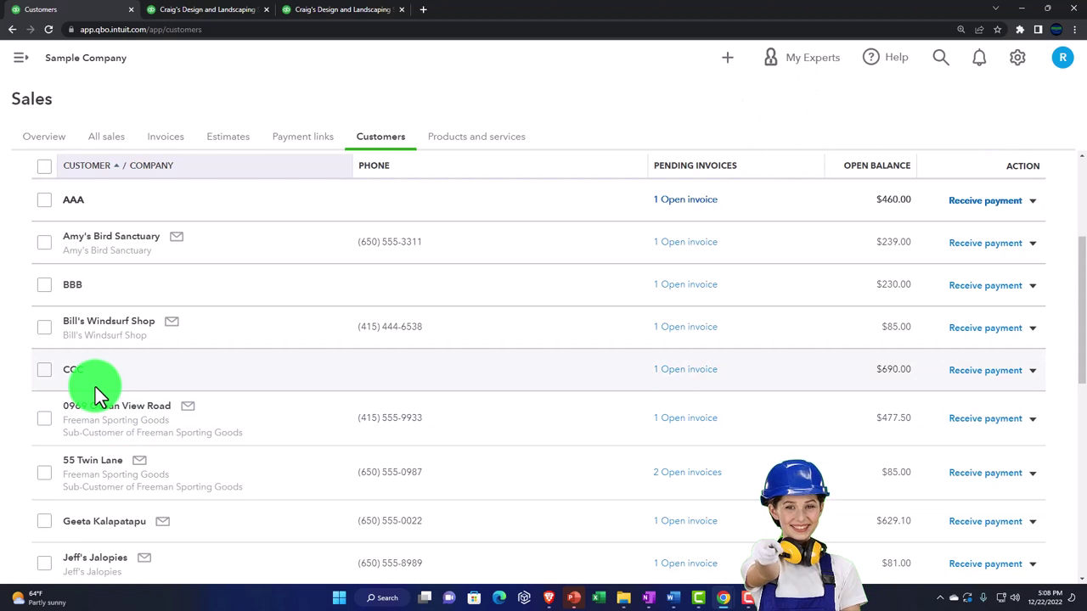
scroll(95, 388, up, 3)
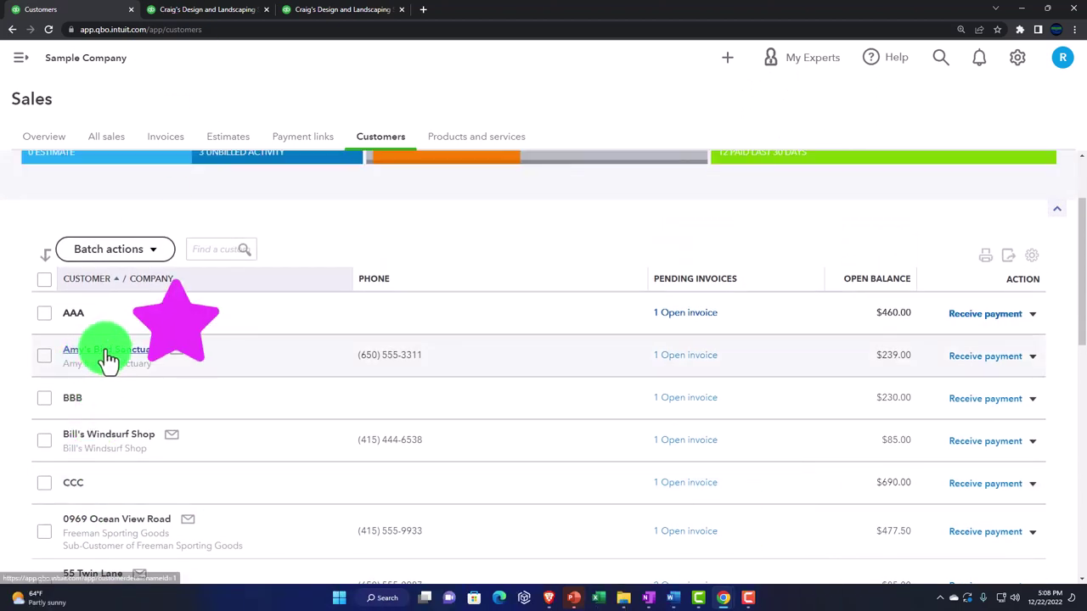
Step: Receive AAA's payment against its open invoice, deposited to Checking instead of Undeposited Funds, and save and close it
click(985, 314)
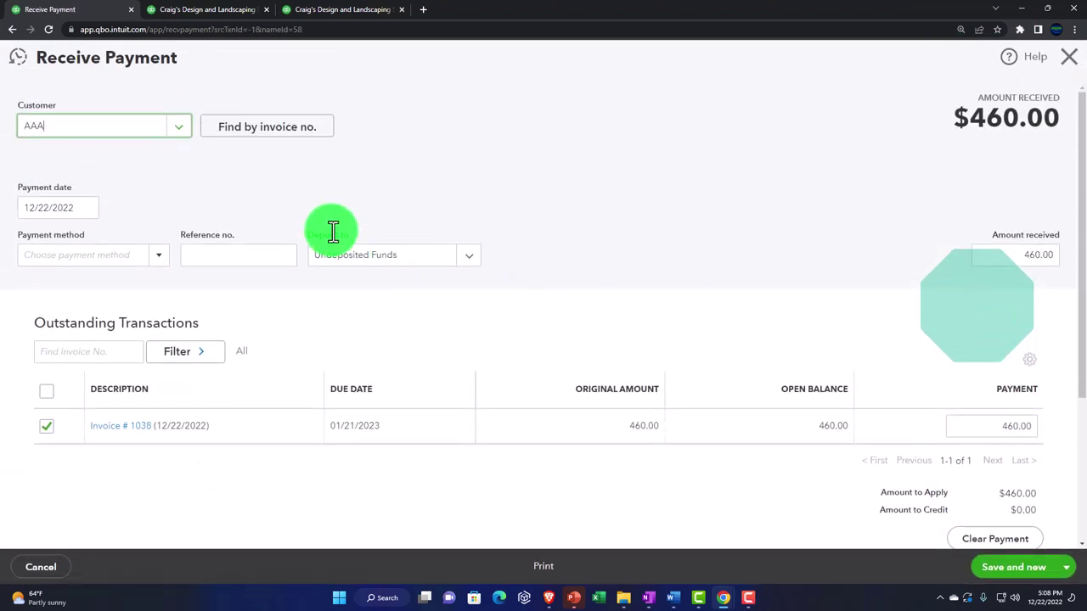
click(143, 427)
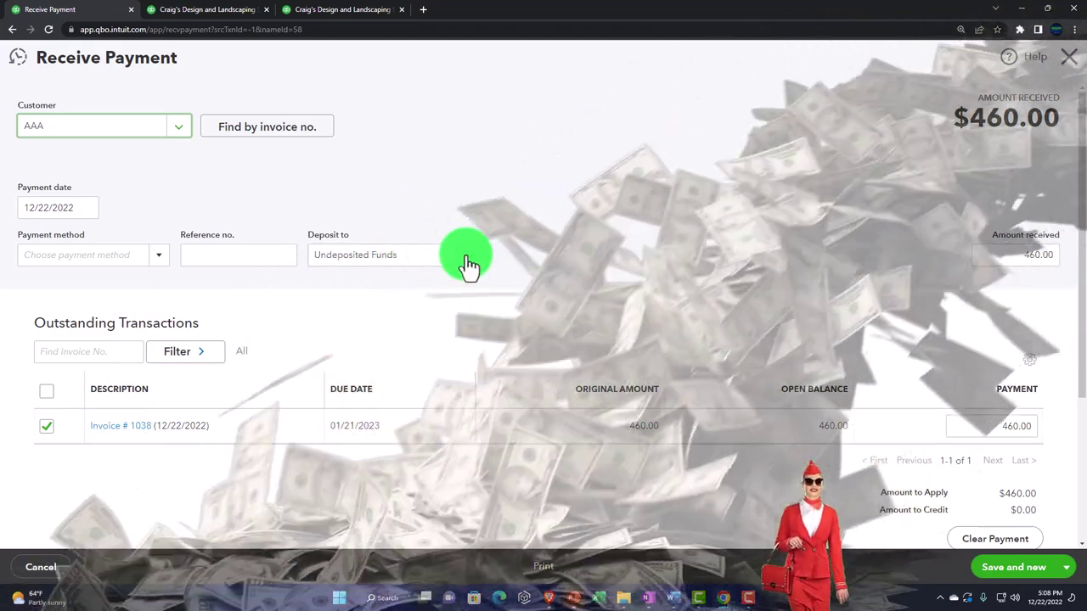
click(468, 265)
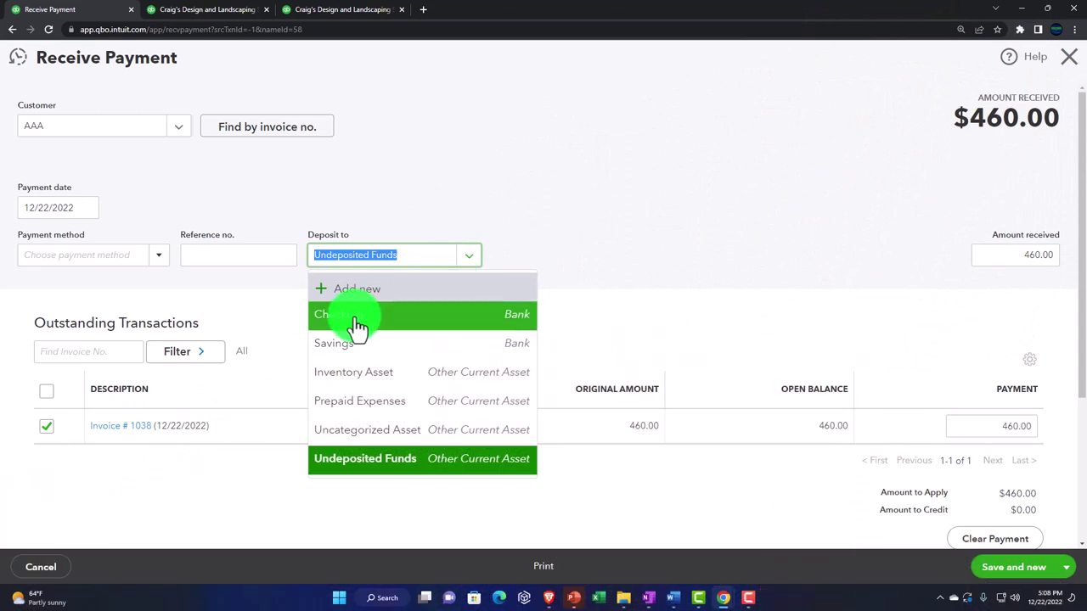
click(358, 319)
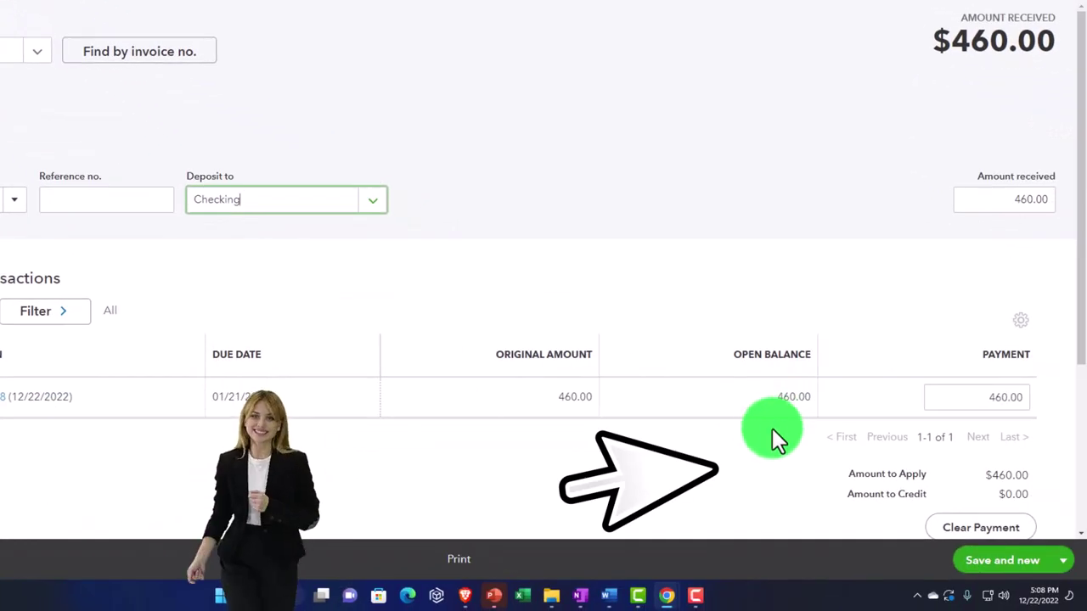
click(773, 429)
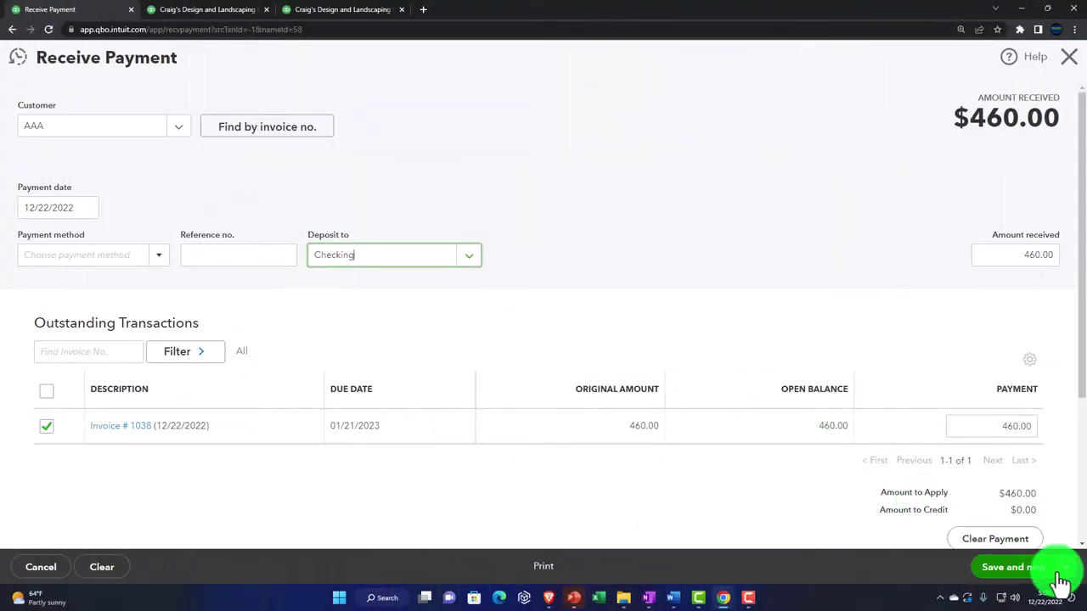
click(1064, 571)
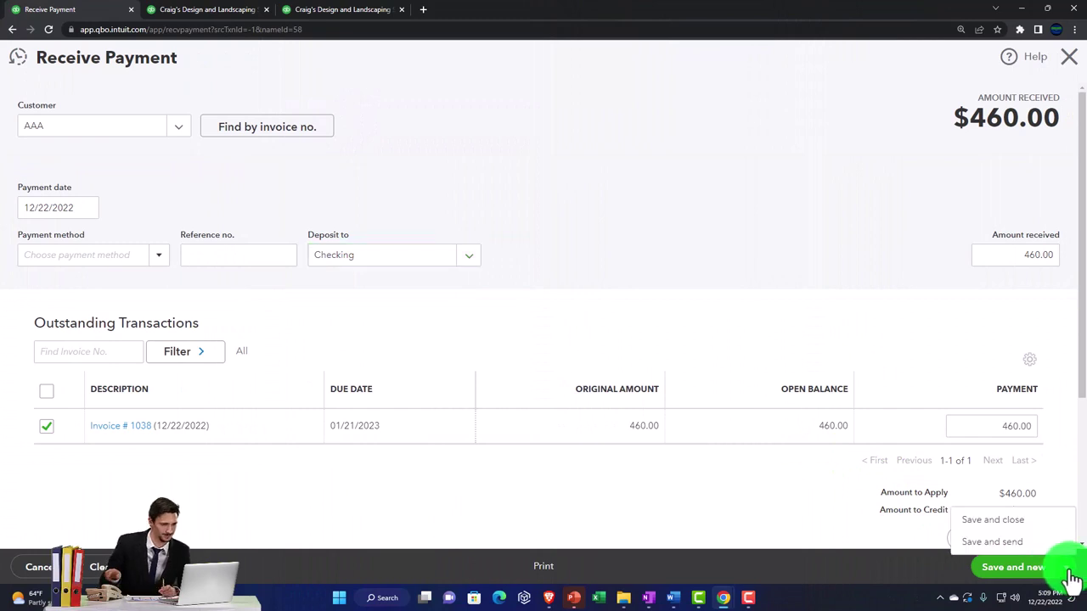
click(994, 521)
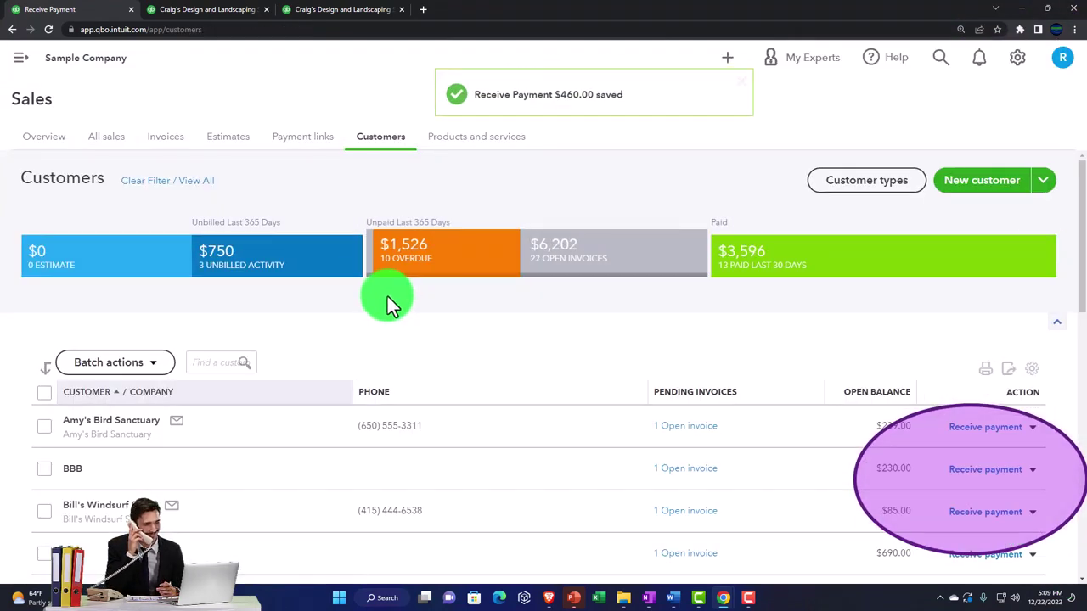
Step: Examine the Checking account's transaction detail from the balance sheet, open AAA's payment from it, and return to the balance sheet
click(204, 19)
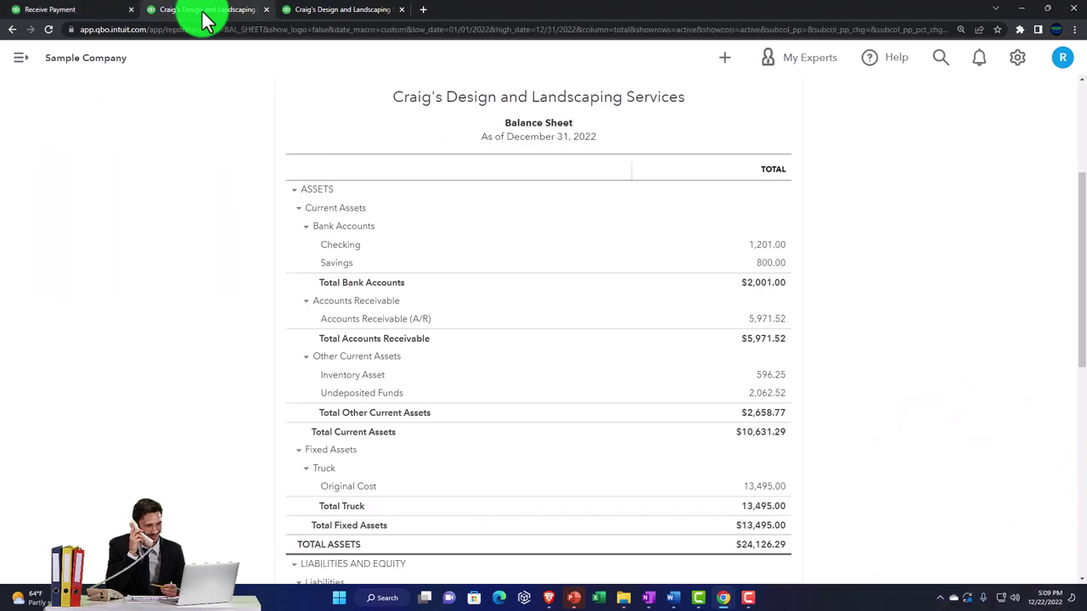
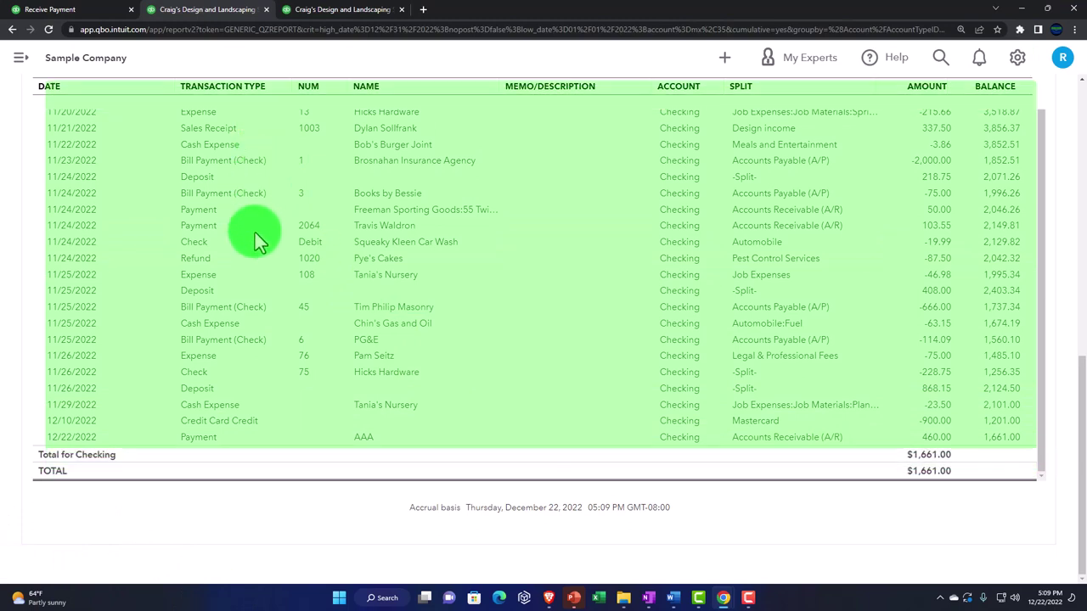
click(255, 233)
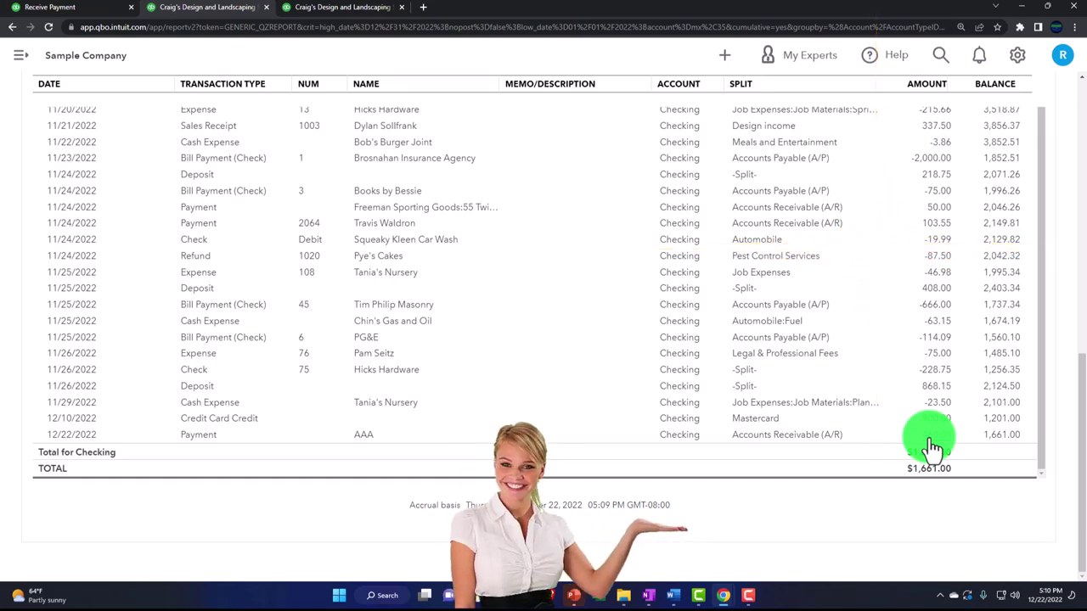
click(930, 440)
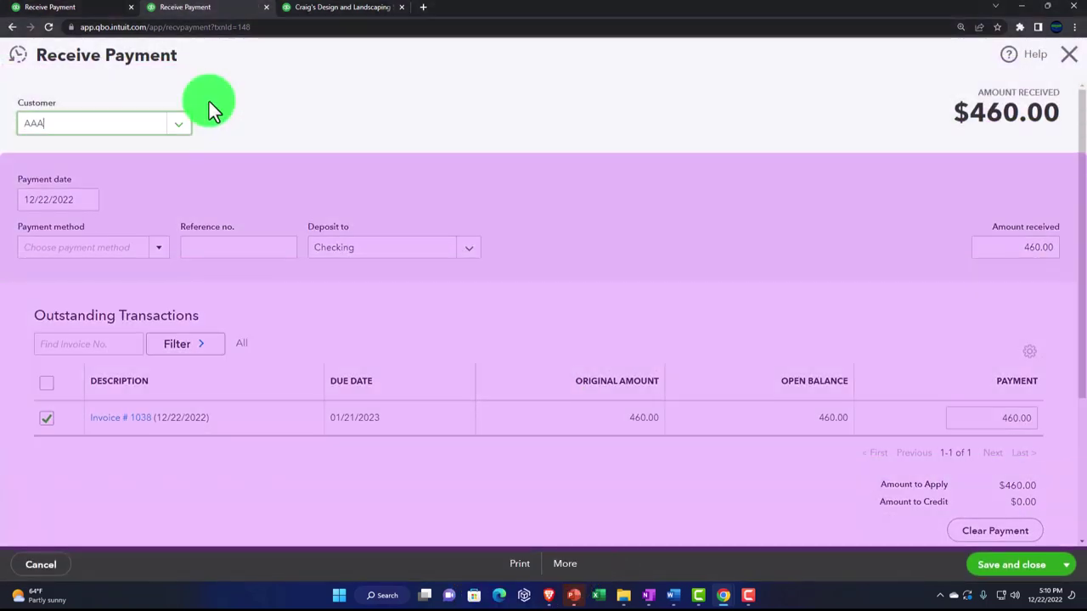
click(1068, 61)
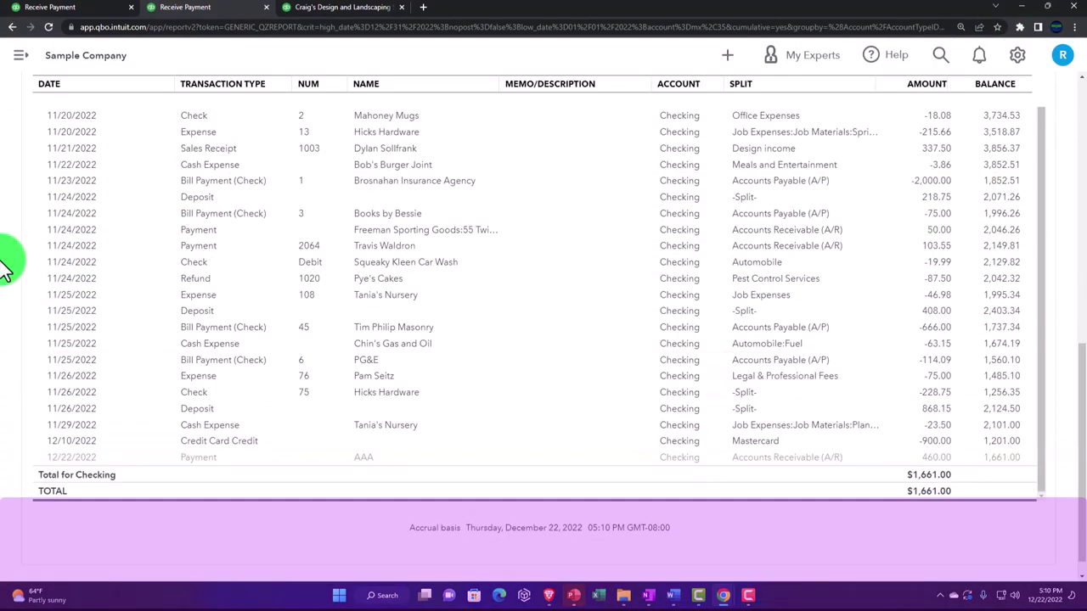
scroll(80, 261, up, 10)
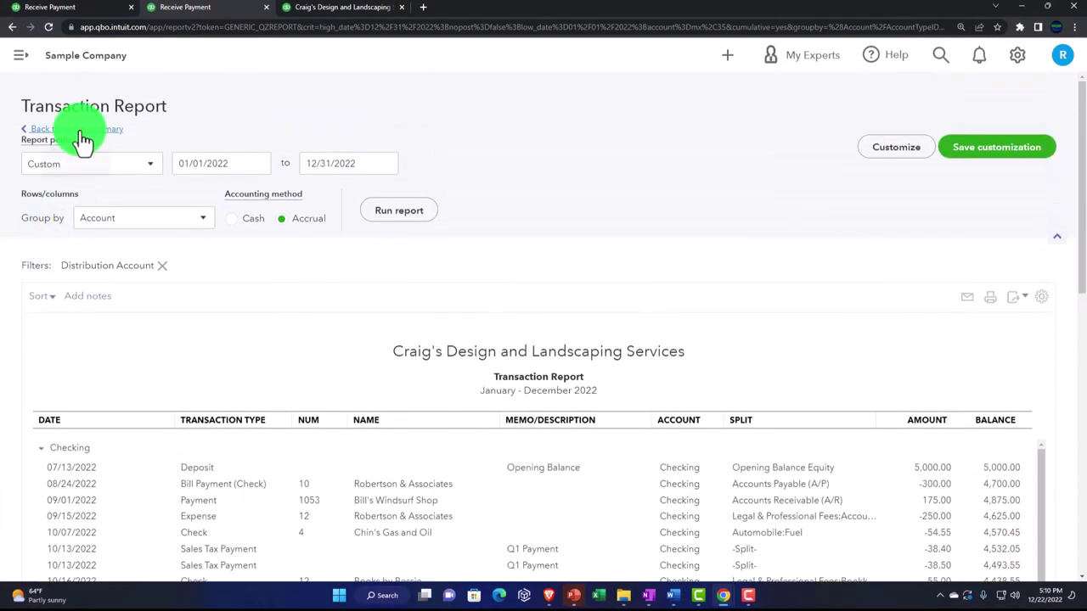
click(83, 136)
Step: Examine AAA's payment in the Accounts Receivable transaction detail from the balance sheet, and return to the report summary
scroll(79, 140, down, 5)
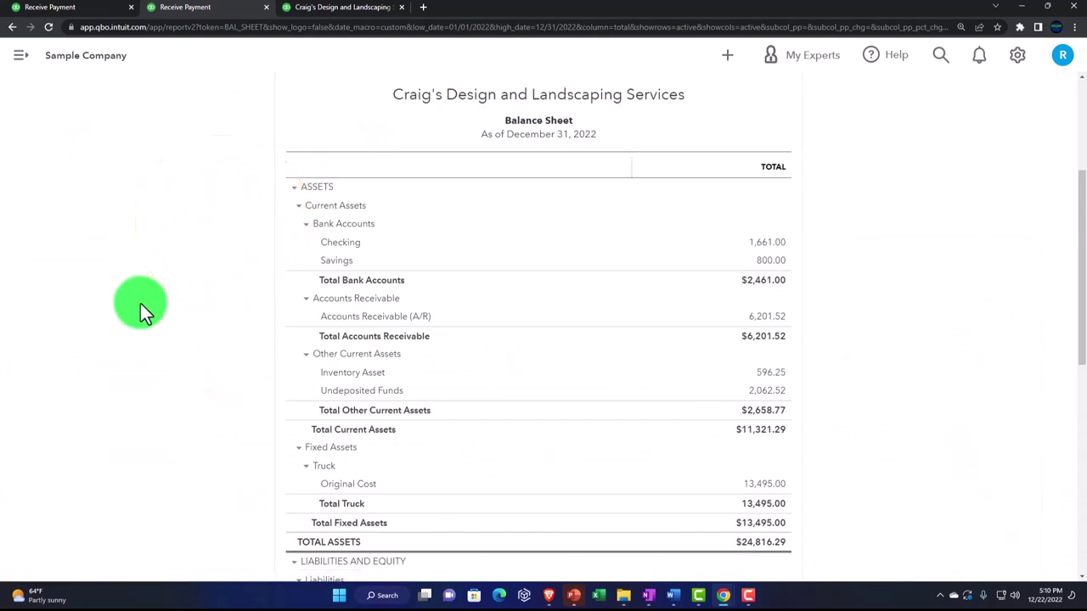
click(769, 325)
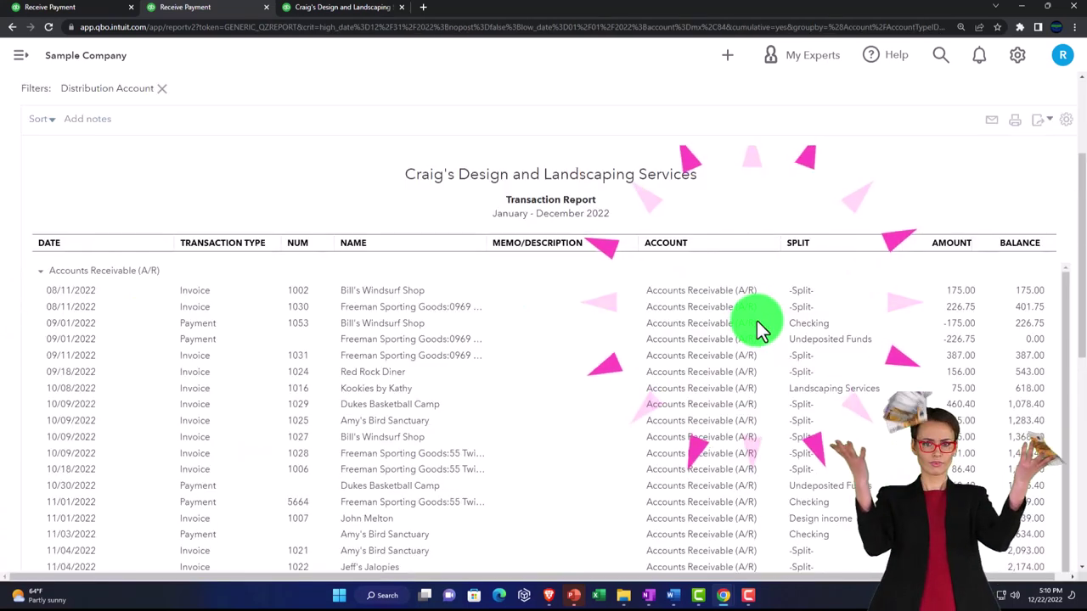
scroll(703, 388, down, 3)
scroll(704, 387, down, 5)
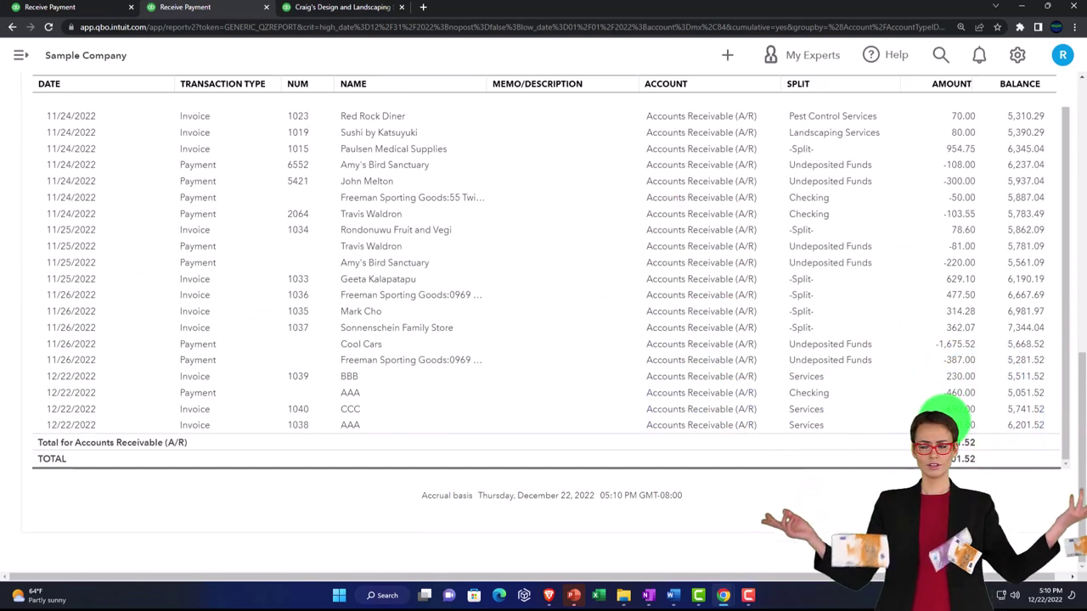
scroll(119, 360, up, 15)
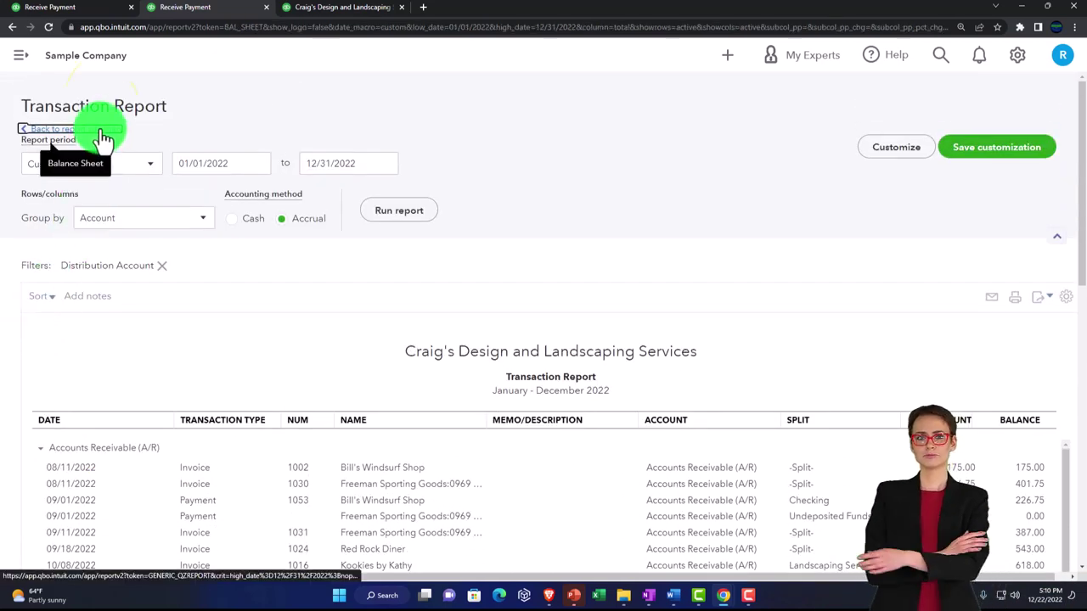
click(100, 136)
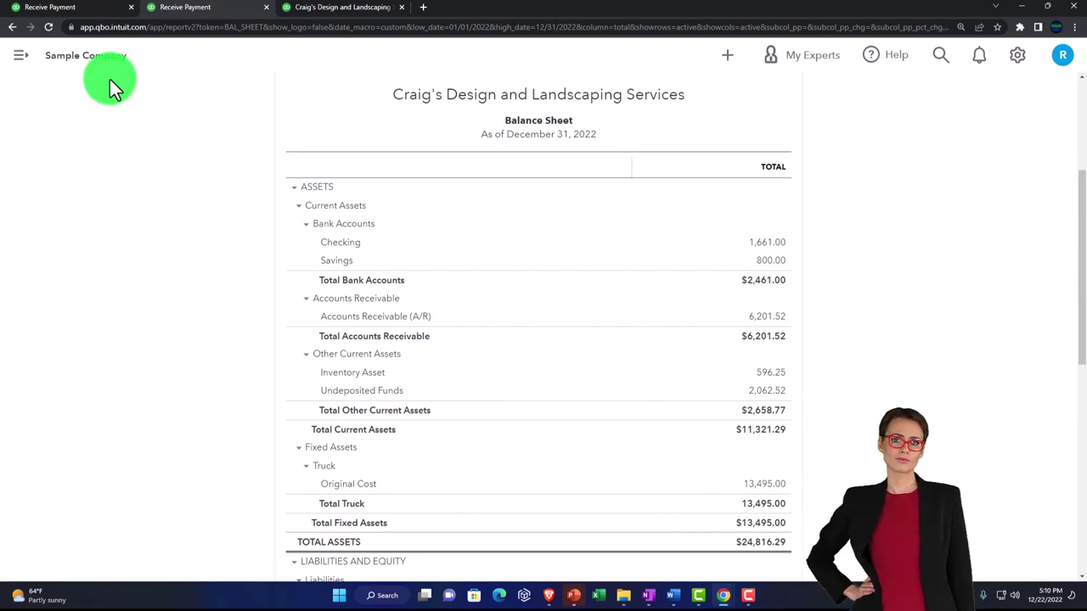
Step: Receive BBB's payment against its open invoice from the customers list, deposited to Undeposited Funds, and save and close it
click(97, 12)
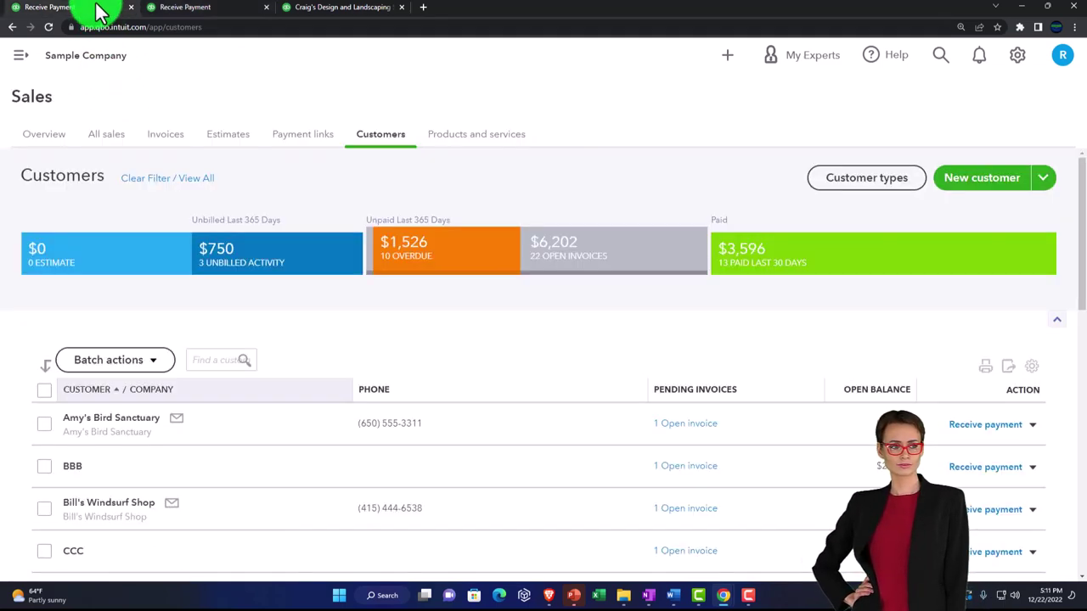
scroll(164, 276, down, 2)
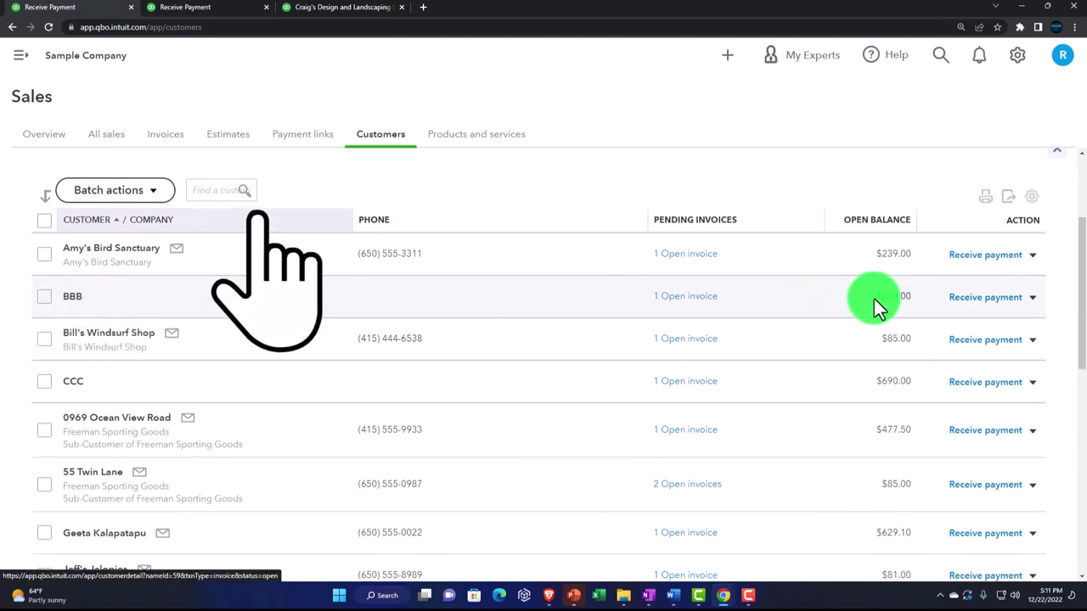
click(1003, 314)
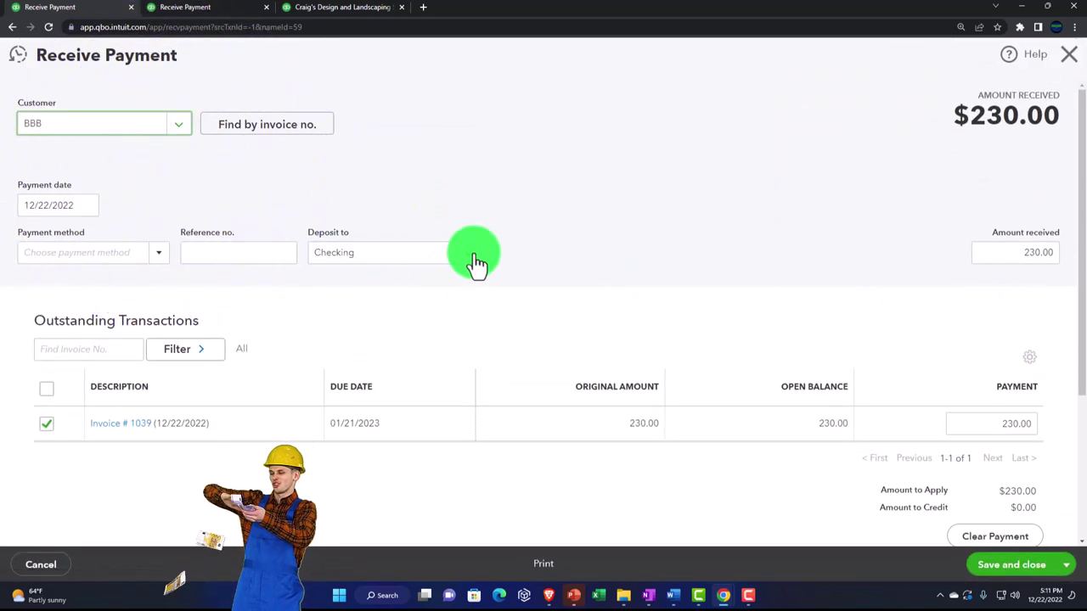
click(474, 255)
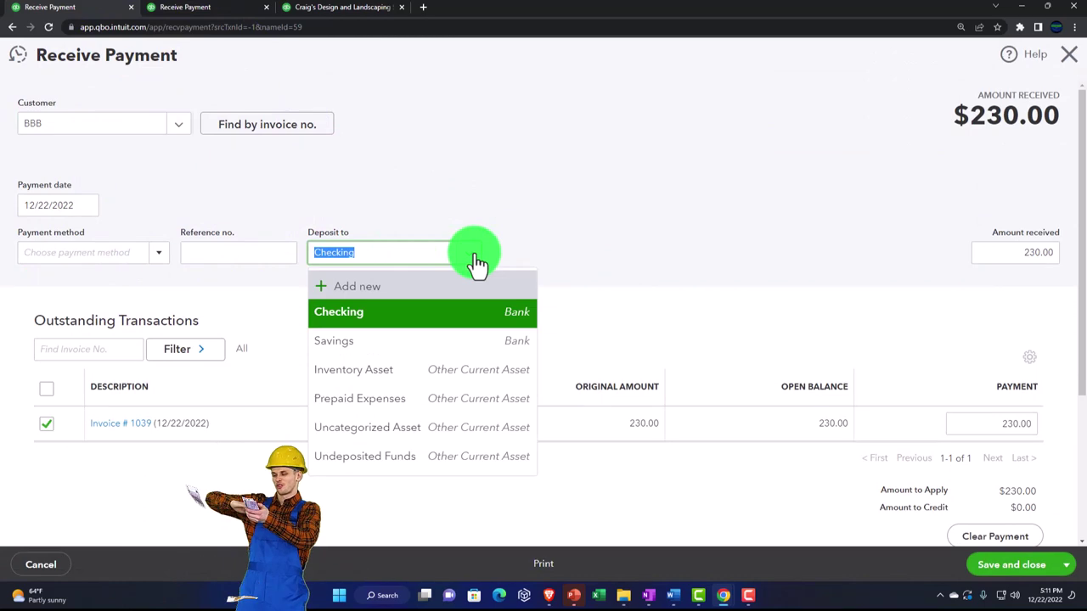
click(389, 463)
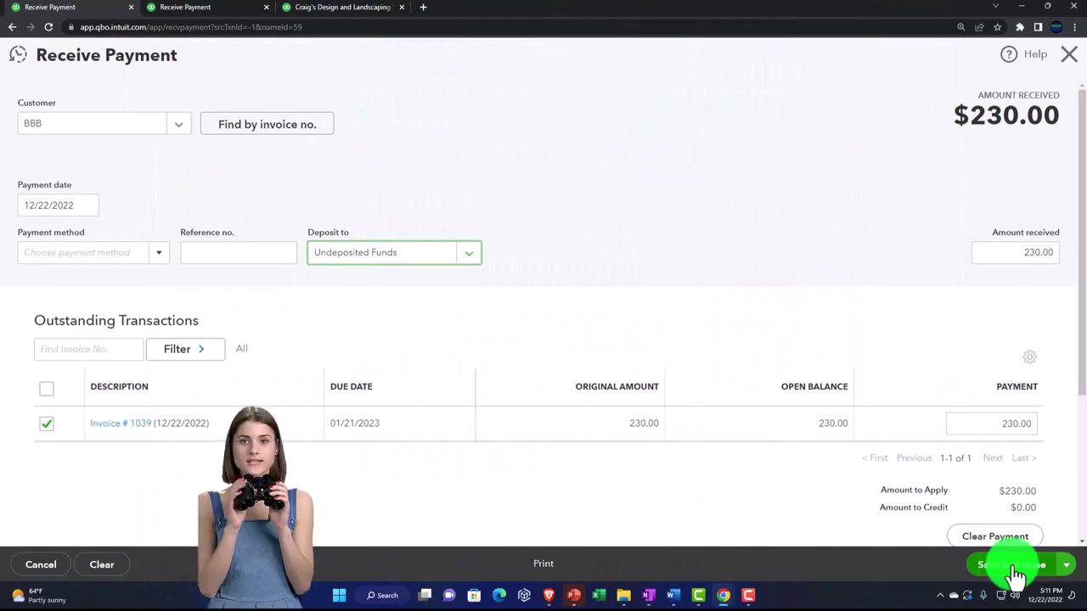
click(1055, 574)
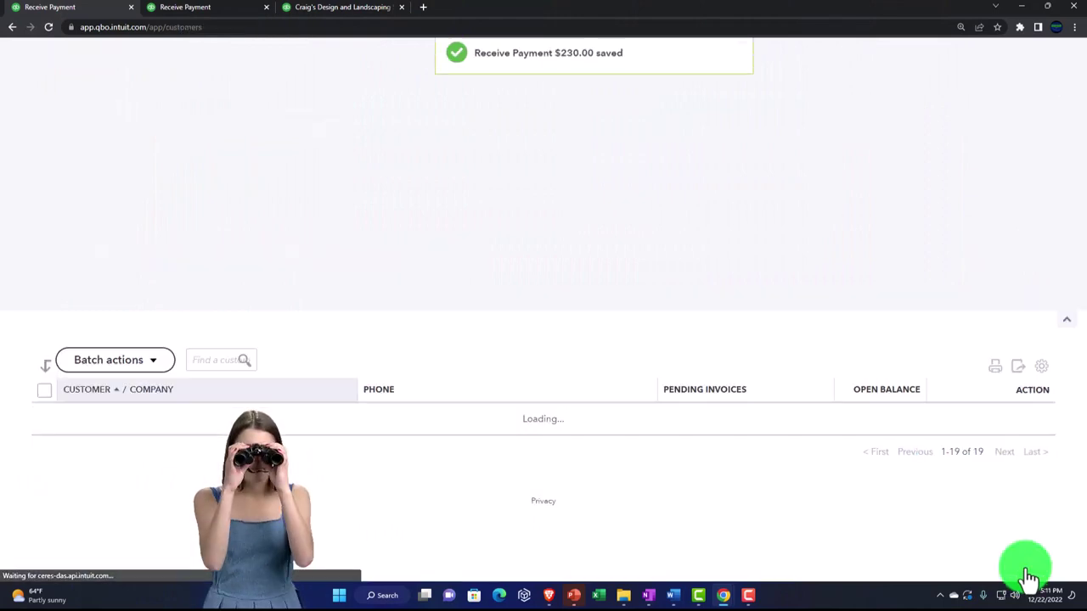
Step: Receive CCC's payment against its open invoice, keeping Undeposited Funds as the deposit account, and save and close it
scroll(475, 461, down, 1)
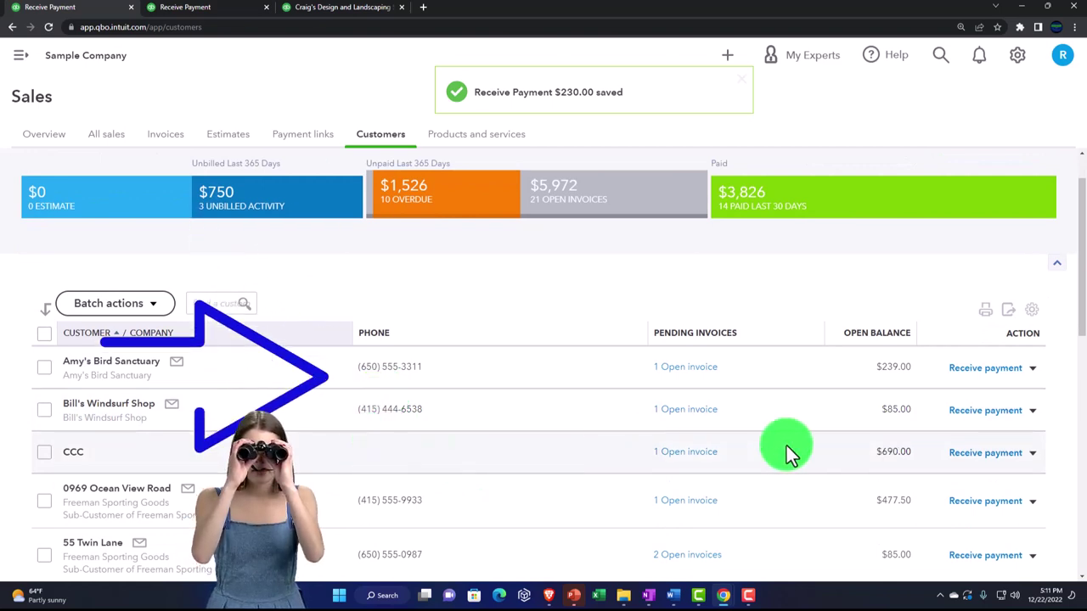
click(1001, 456)
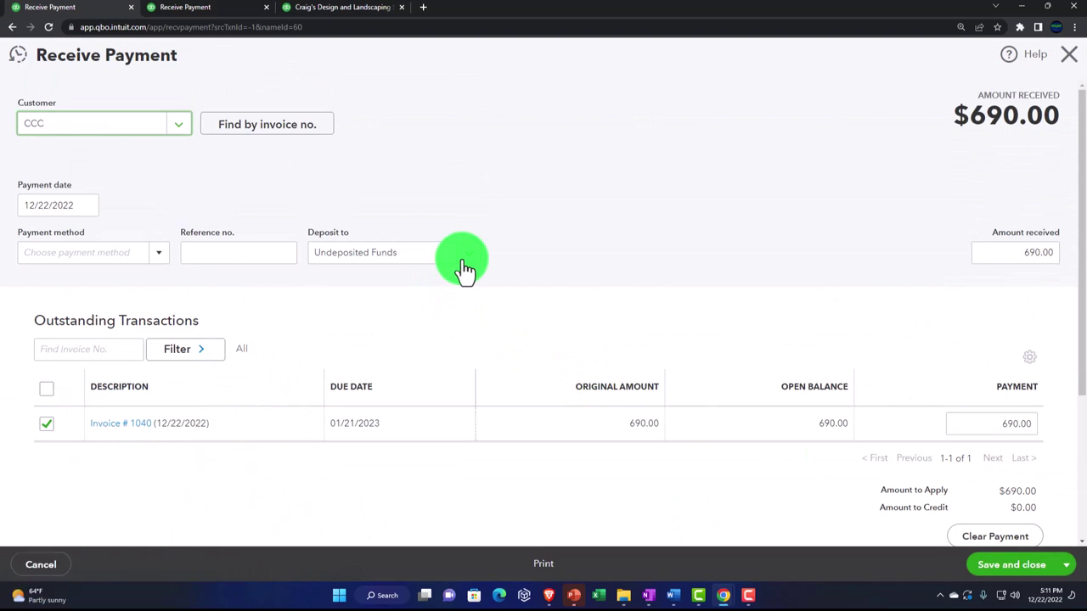
click(975, 560)
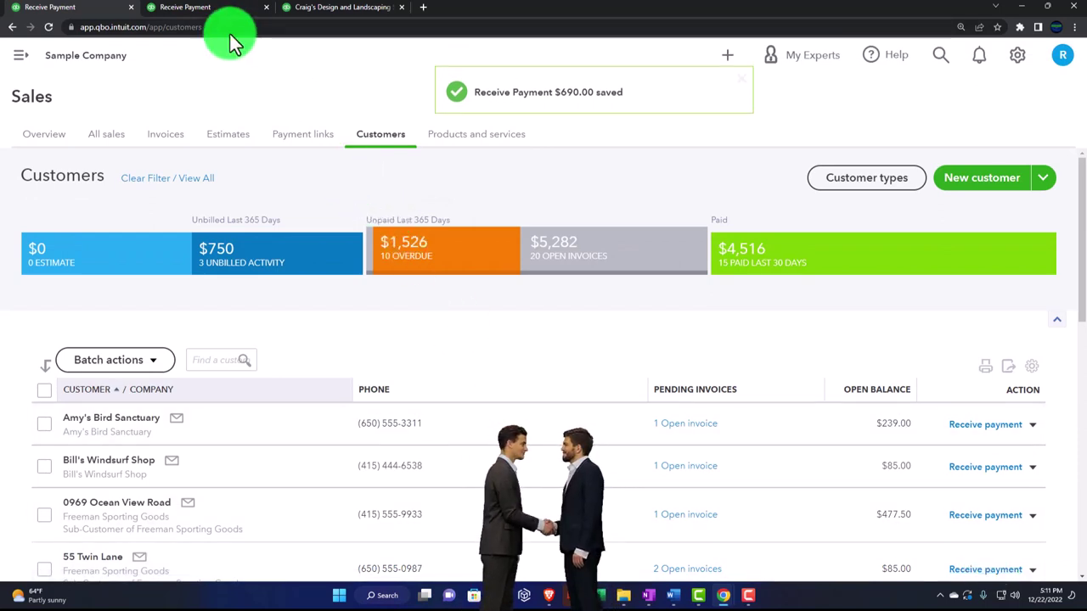
Step: Rerun the 2022 balance sheet and examine the Checking, Accounts Receivable and Undeposited Funds balances
click(204, 15)
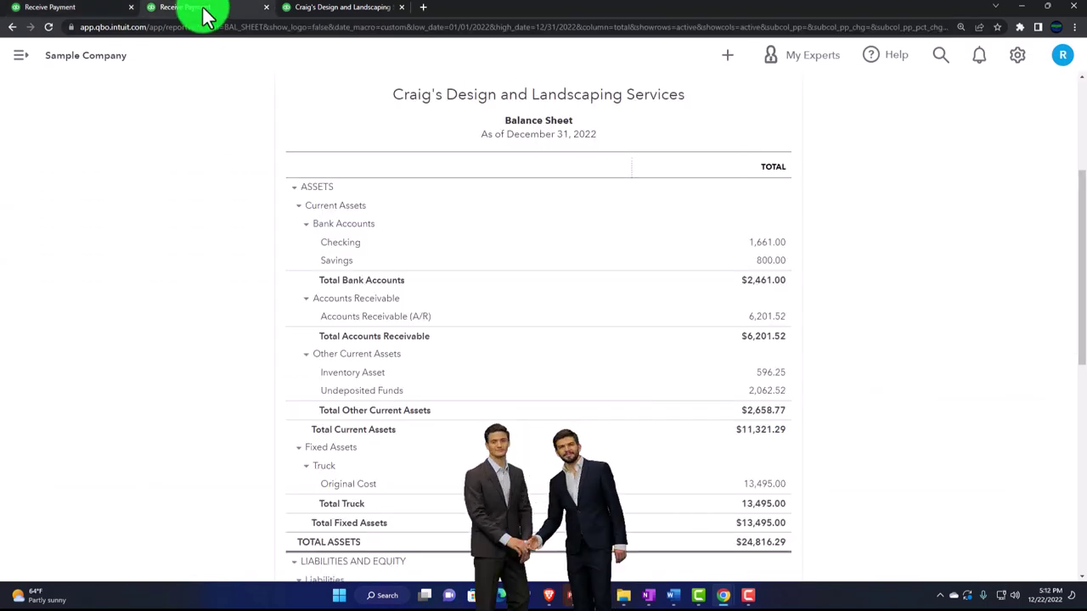
scroll(441, 419, up, 3)
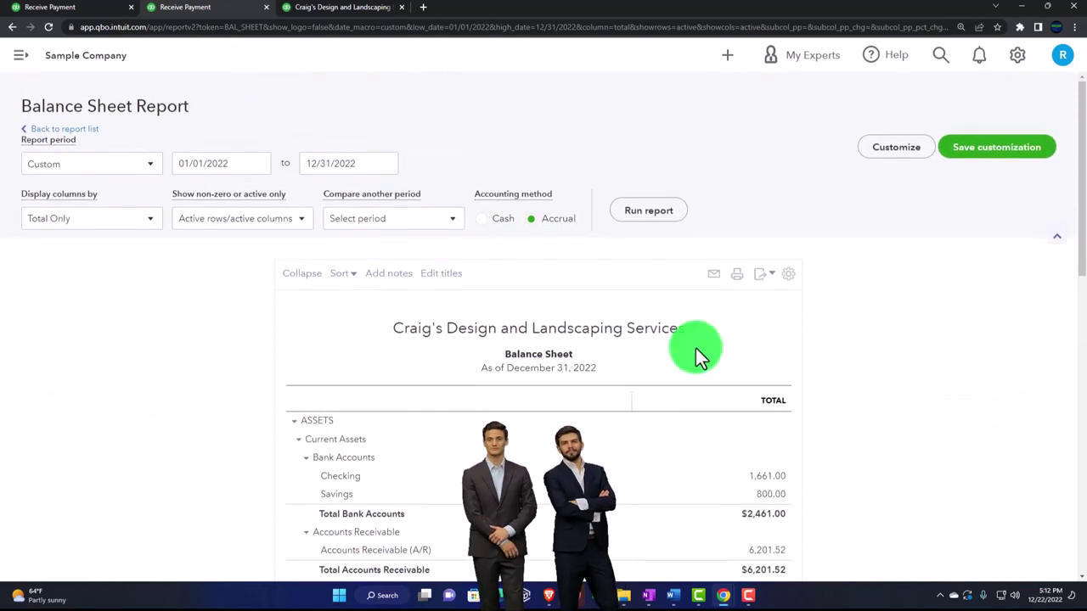
click(649, 213)
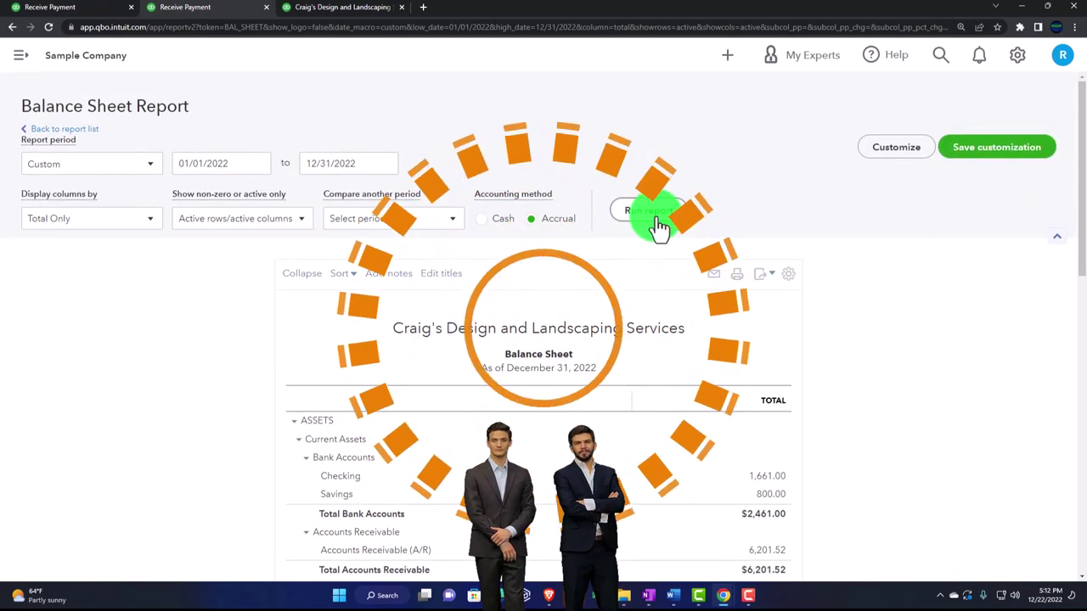
scroll(626, 259, down, 2)
key(ctrl+plus)
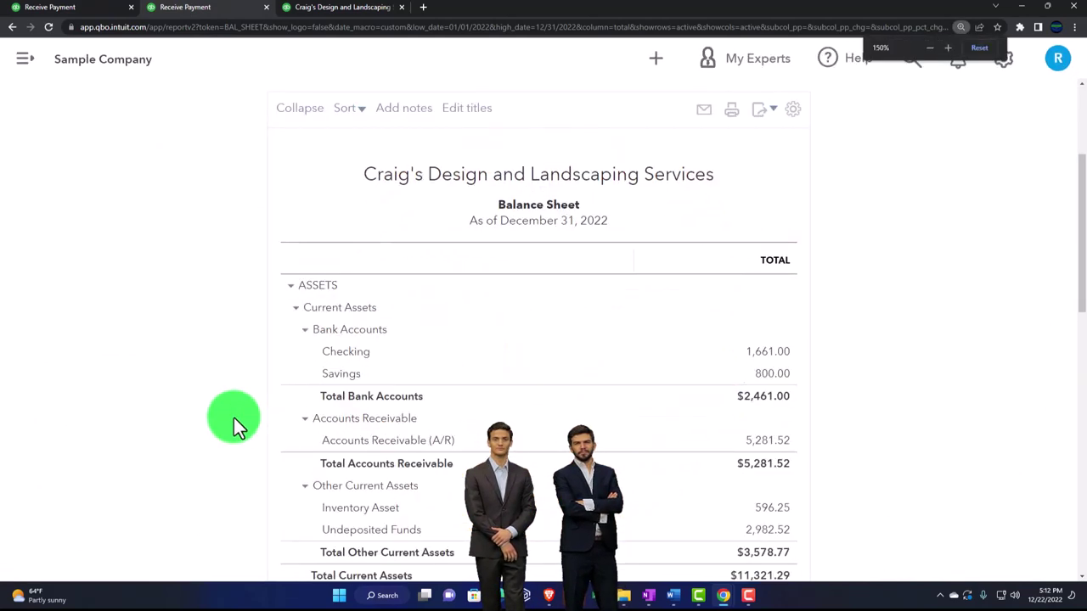
scroll(266, 420, down, 1)
scroll(315, 415, down, 1)
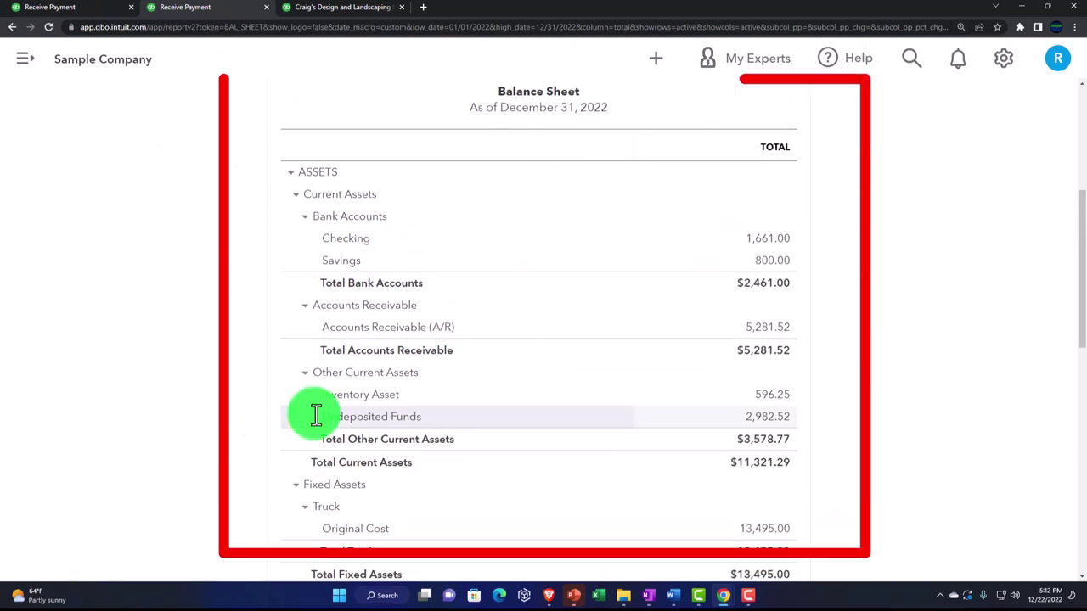
scroll(360, 417, down, 2)
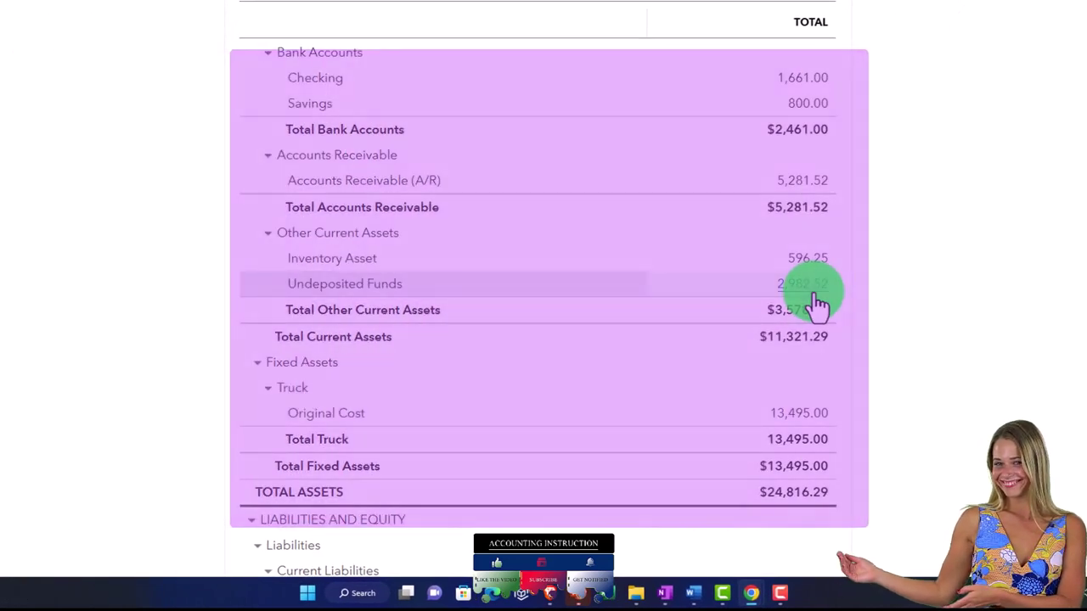
Step: Examine the BBB and CCC payments in the Undeposited Funds transaction detail, and return to the balance sheet
click(817, 304)
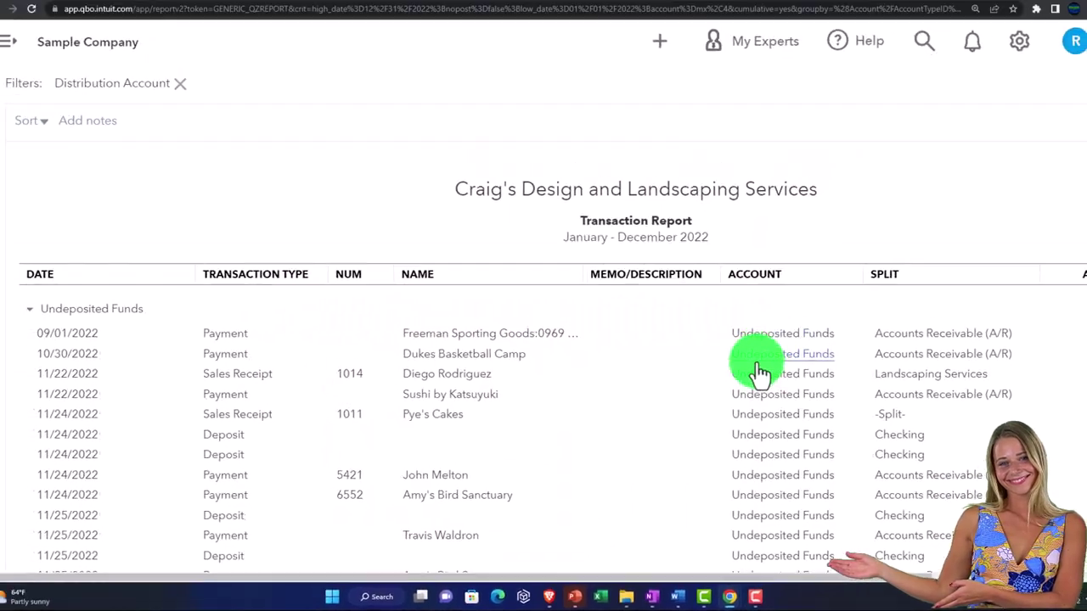
scroll(604, 431, down, 3)
key(ctrl+minus)
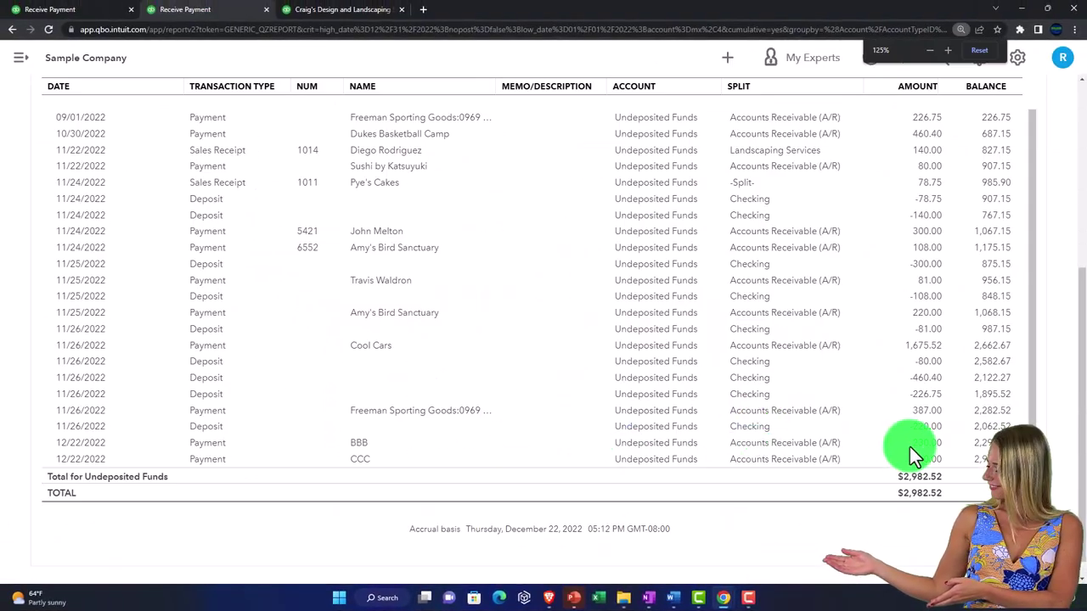
scroll(49, 284, up, 6)
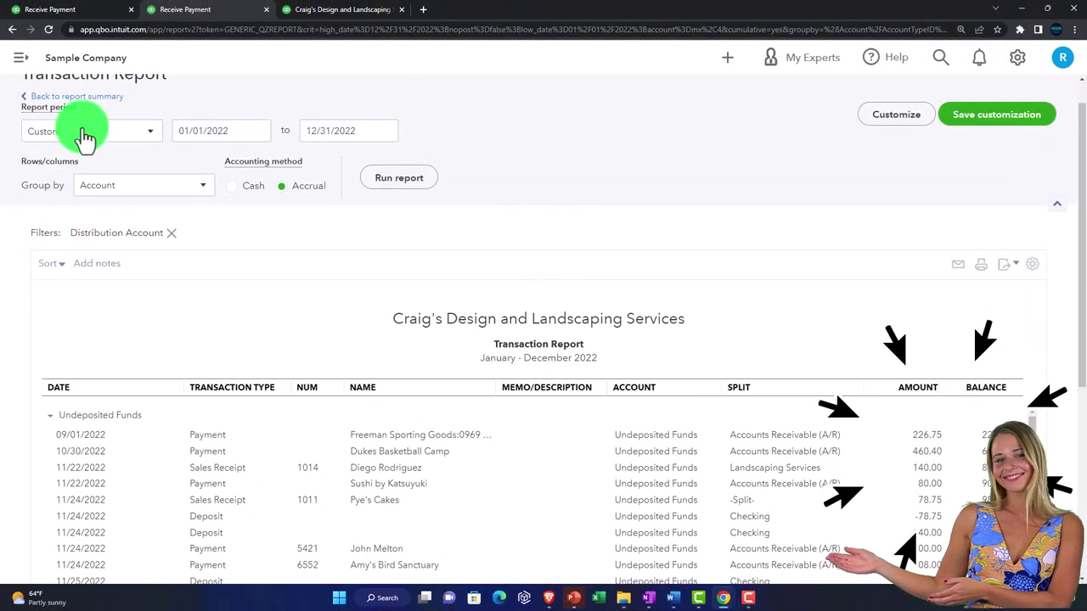
click(90, 101)
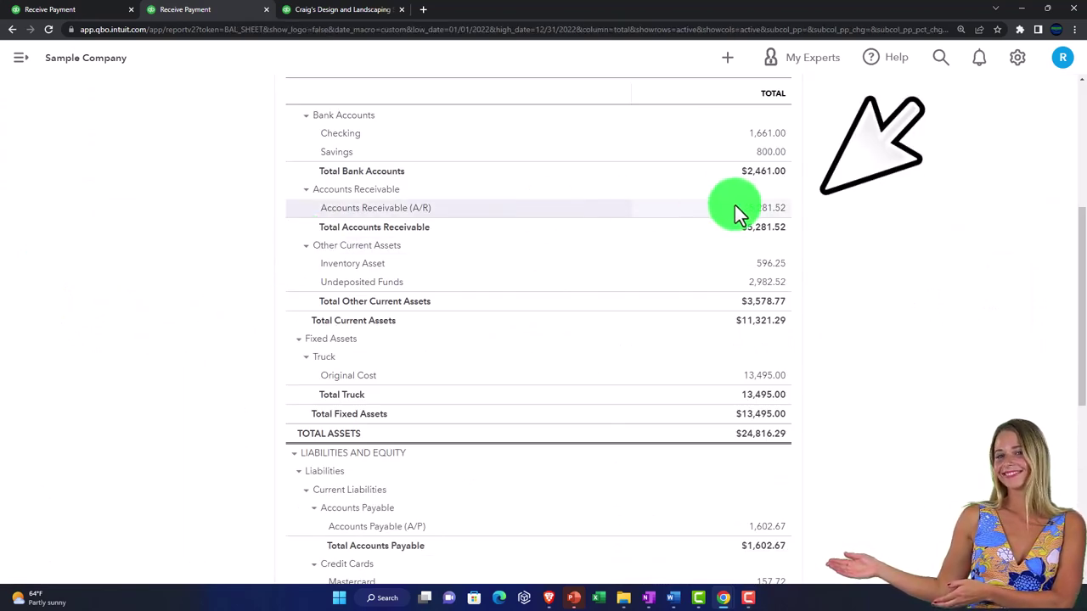
Step: Examine the invoices and payments of AAA, BBB and CCC in the Accounts Receivable transaction detail, and return to the balance sheet
click(764, 219)
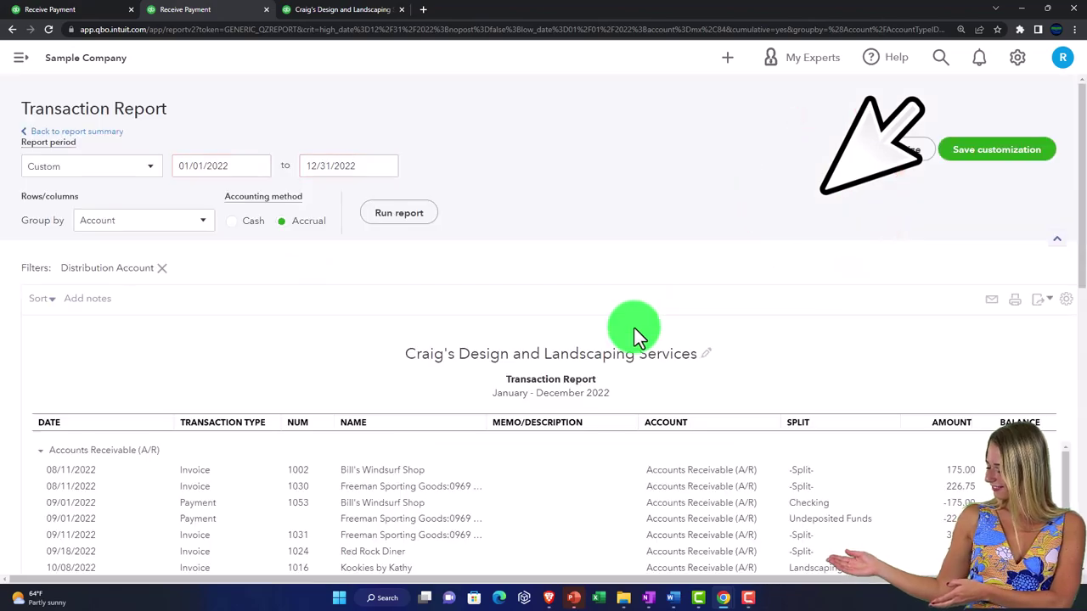
scroll(633, 327, down, 5)
scroll(523, 348, down, 8)
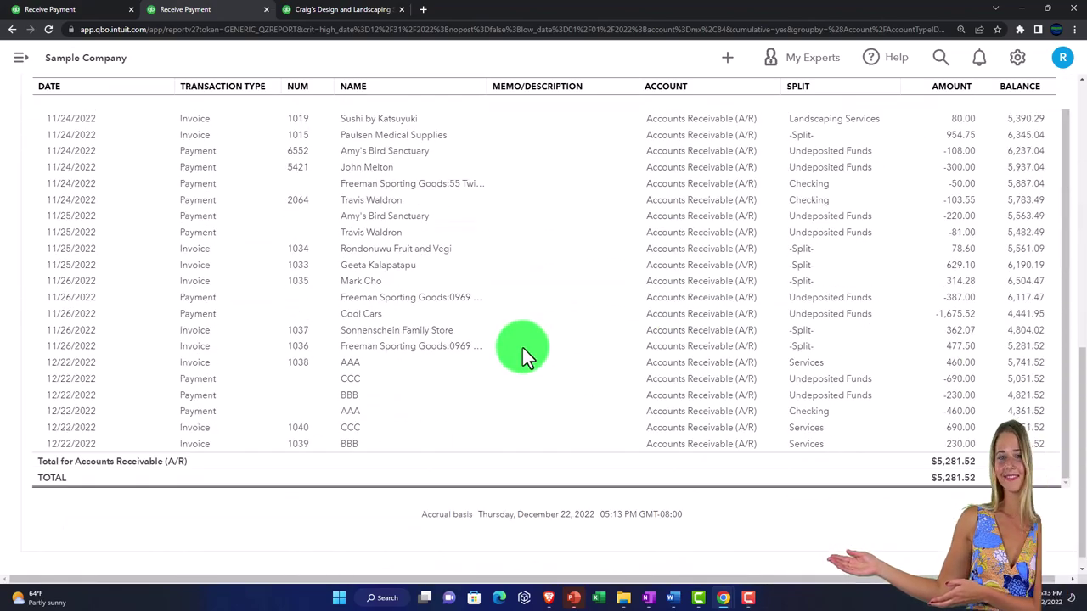
scroll(118, 346, up, 15)
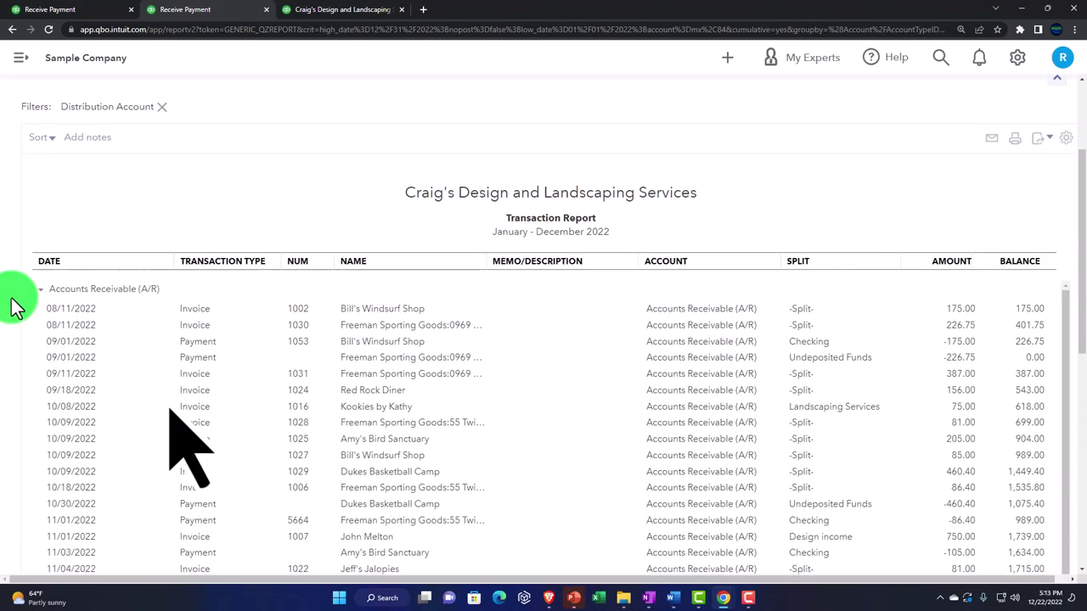
click(73, 129)
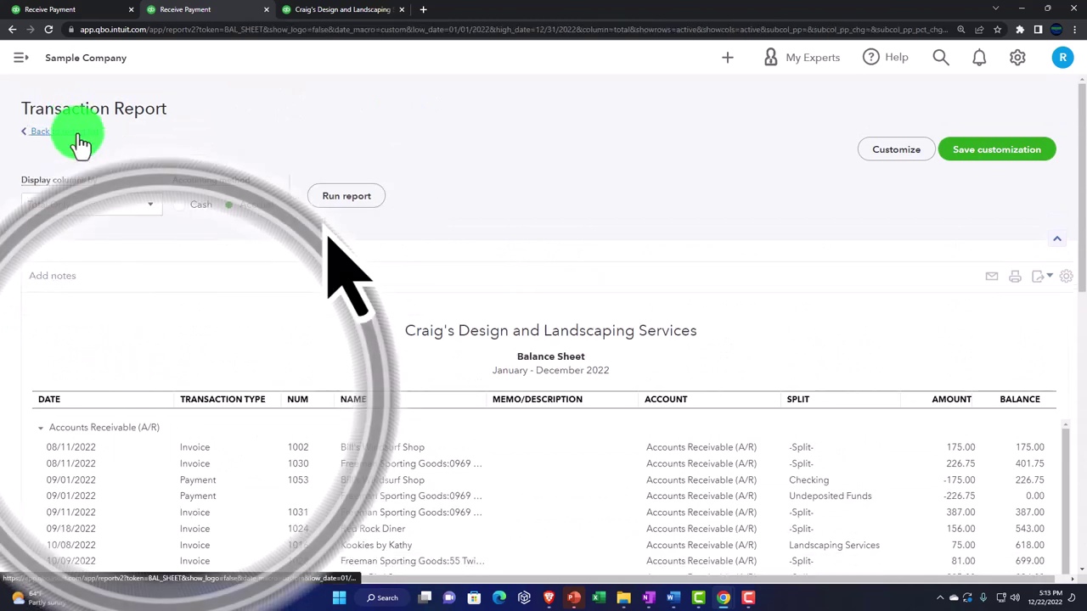
scroll(110, 220, up, 5)
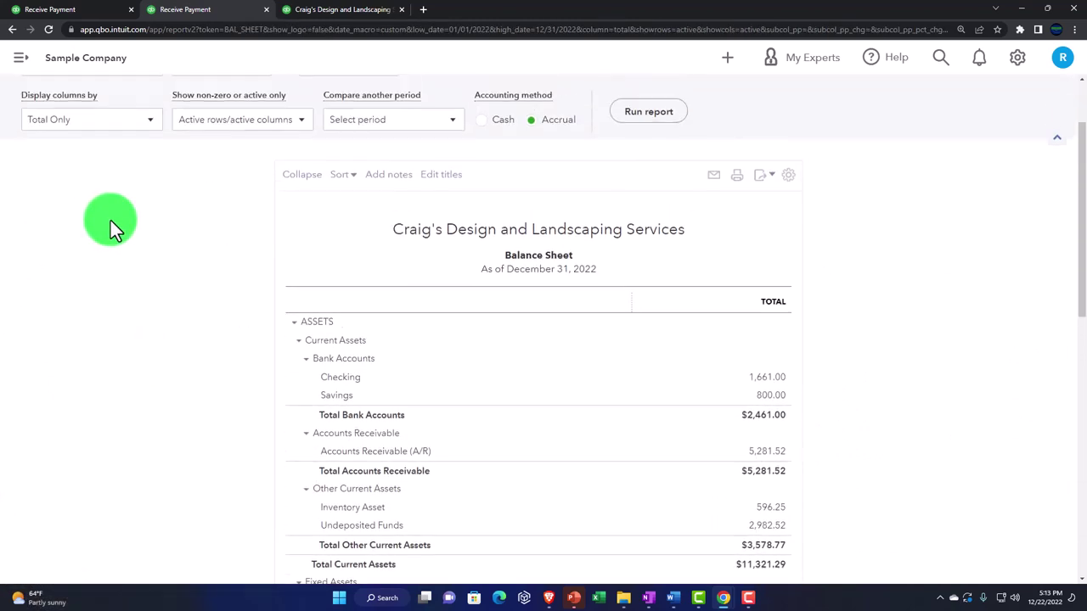
scroll(111, 221, up, 1)
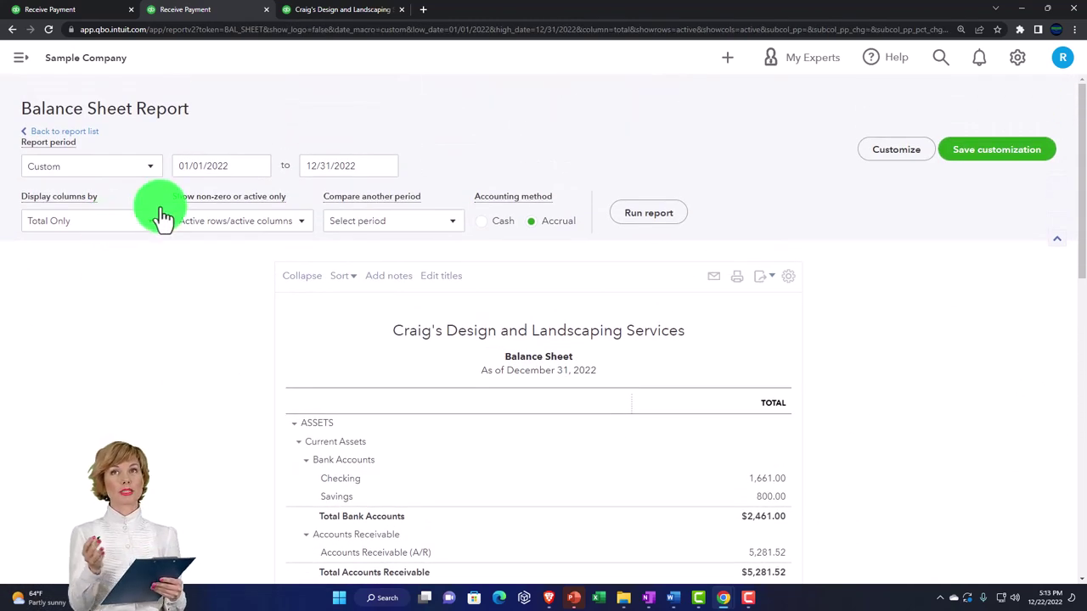
click(730, 59)
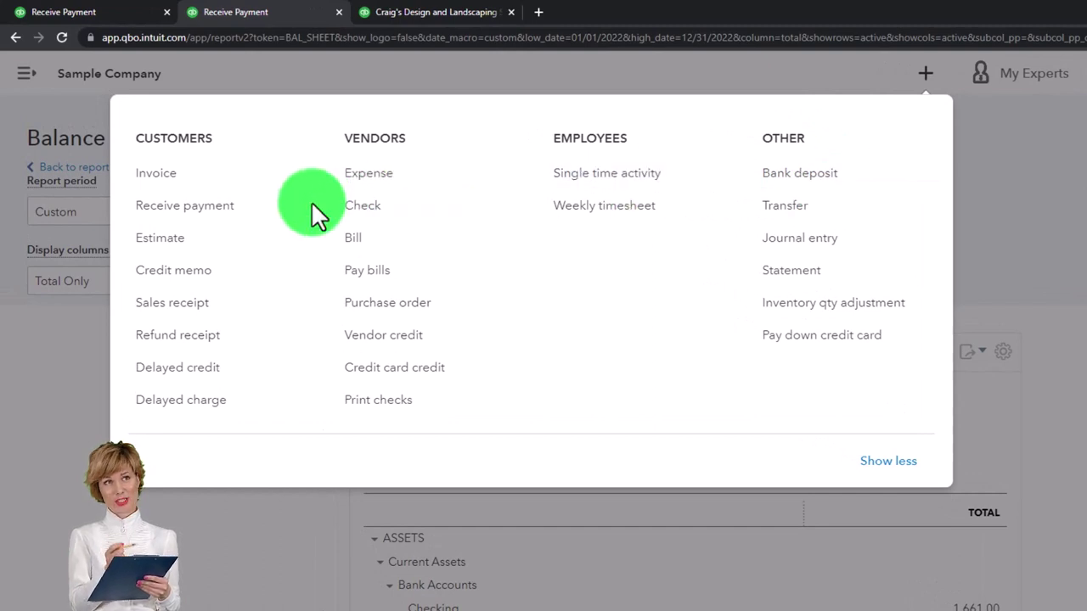
click(223, 218)
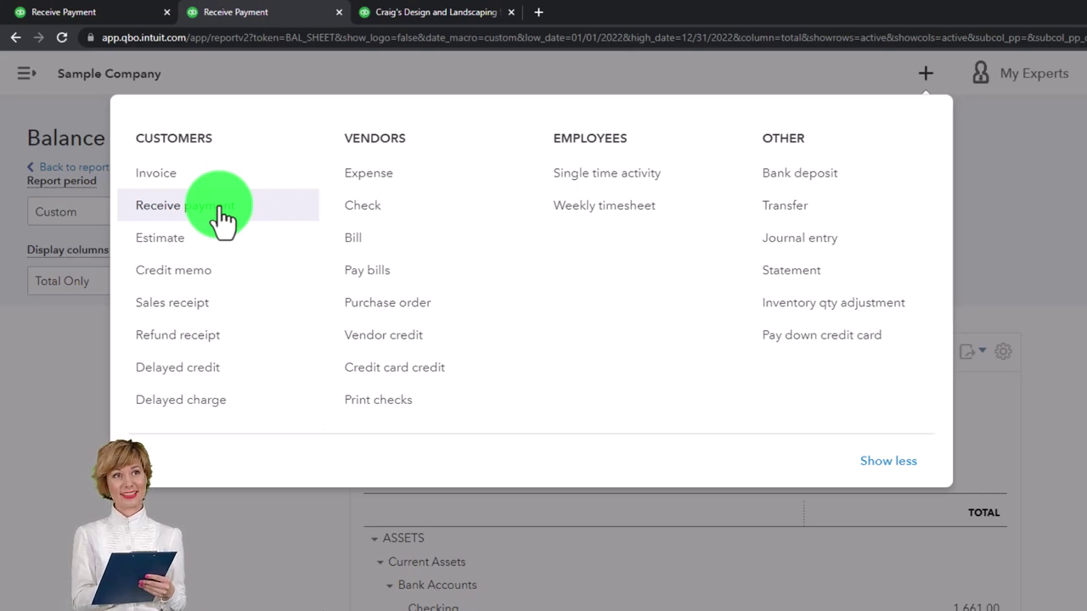
click(817, 179)
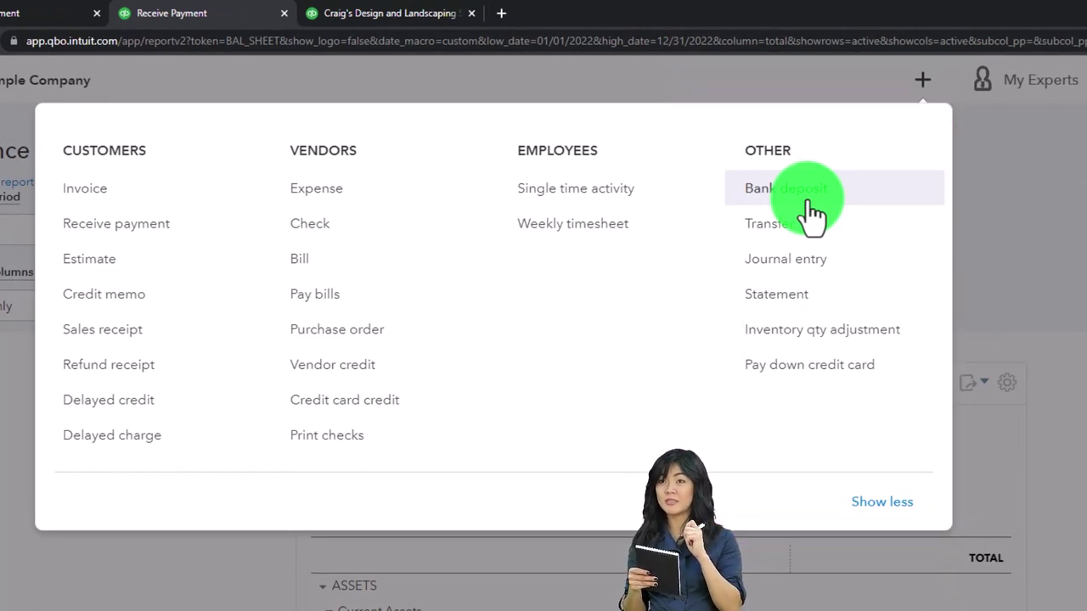
click(206, 472)
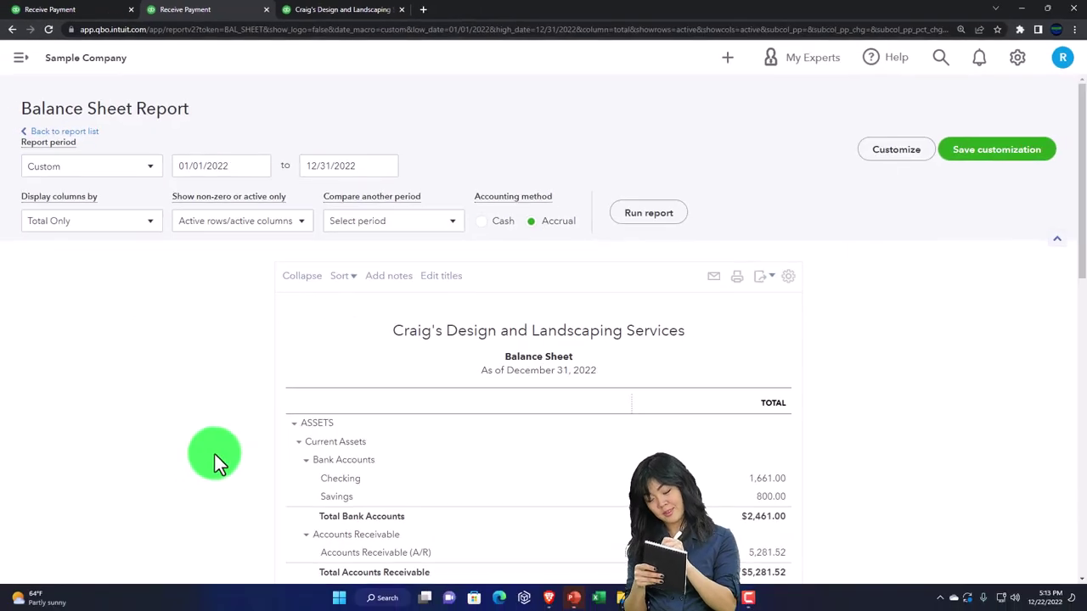
scroll(215, 455, down, 3)
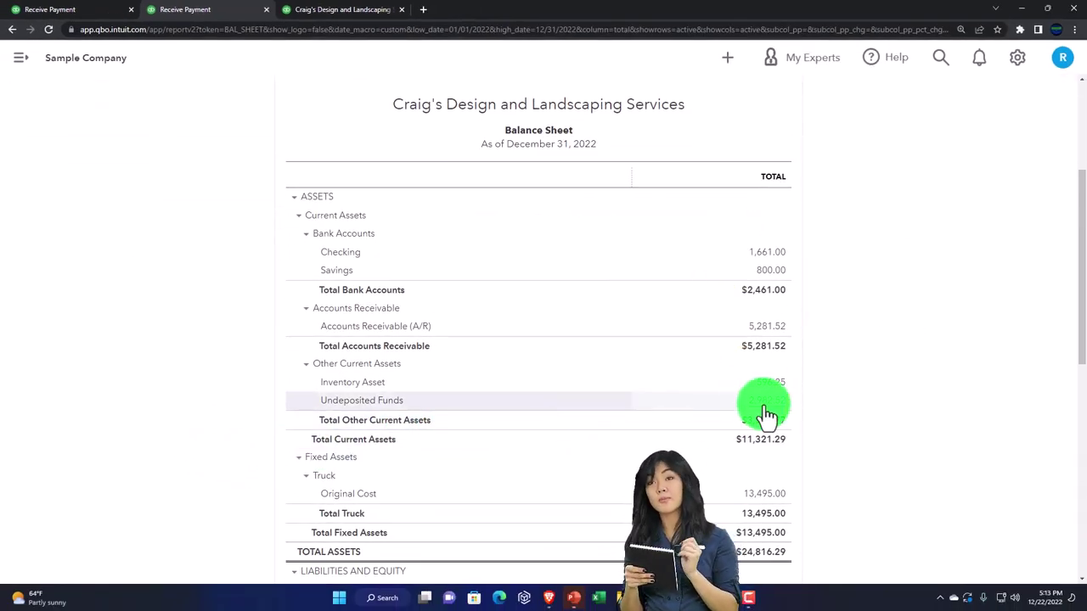
Step: Create a bank deposit into Checking dated 12/22/2022, including the BBB payment of 230.00 and the CCC payment of 690.00
click(727, 57)
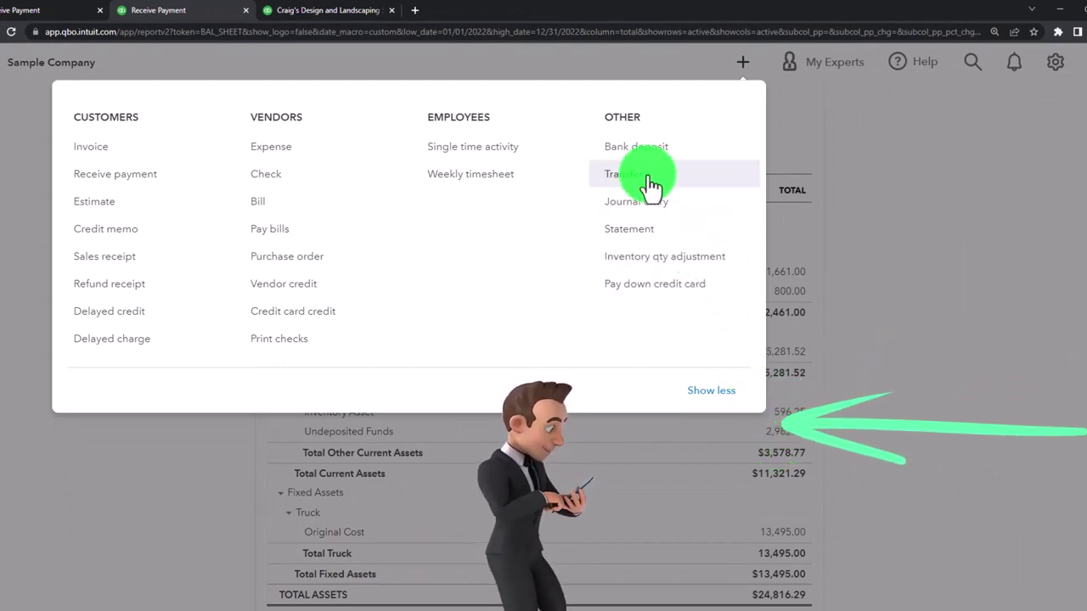
click(636, 149)
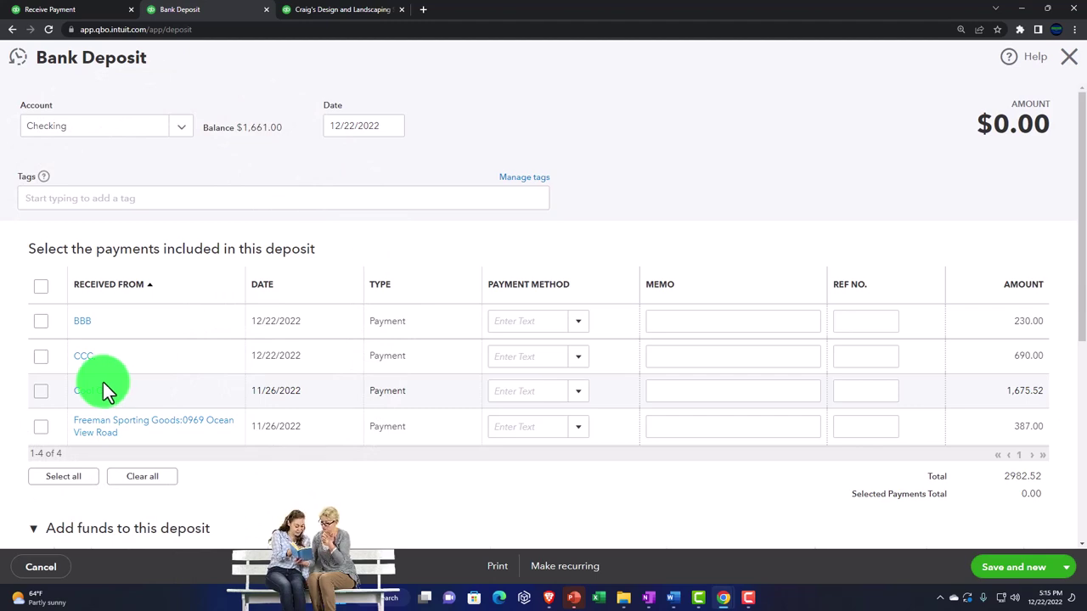
click(41, 321)
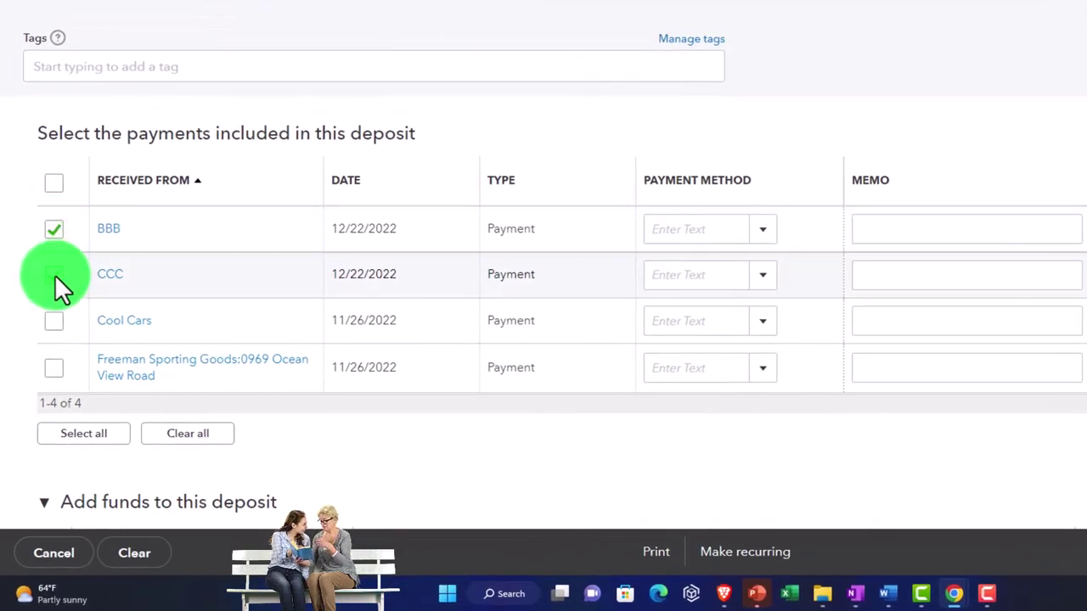
click(55, 274)
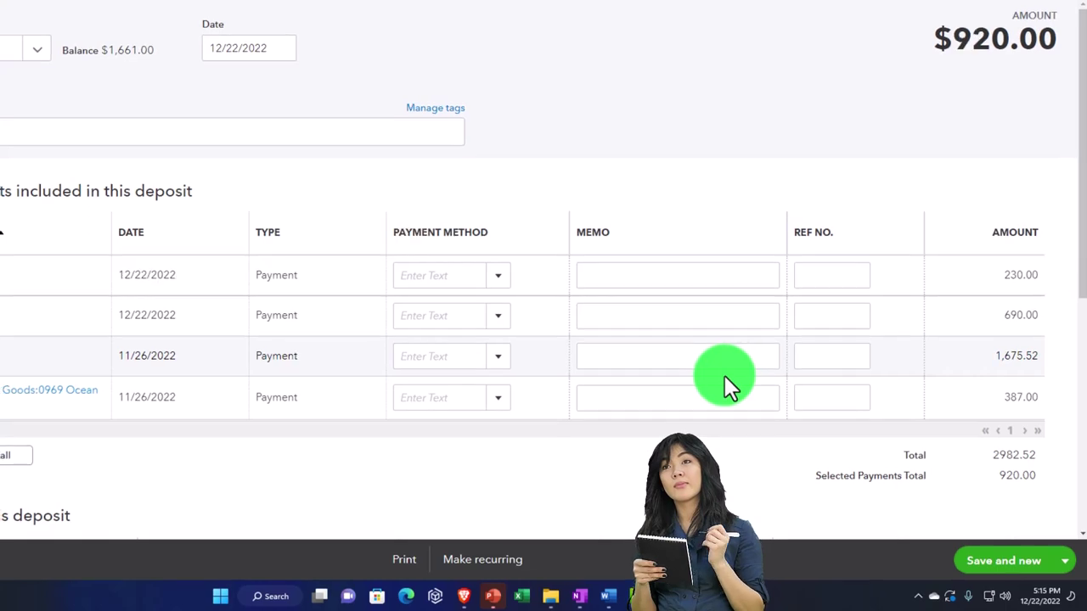
click(153, 92)
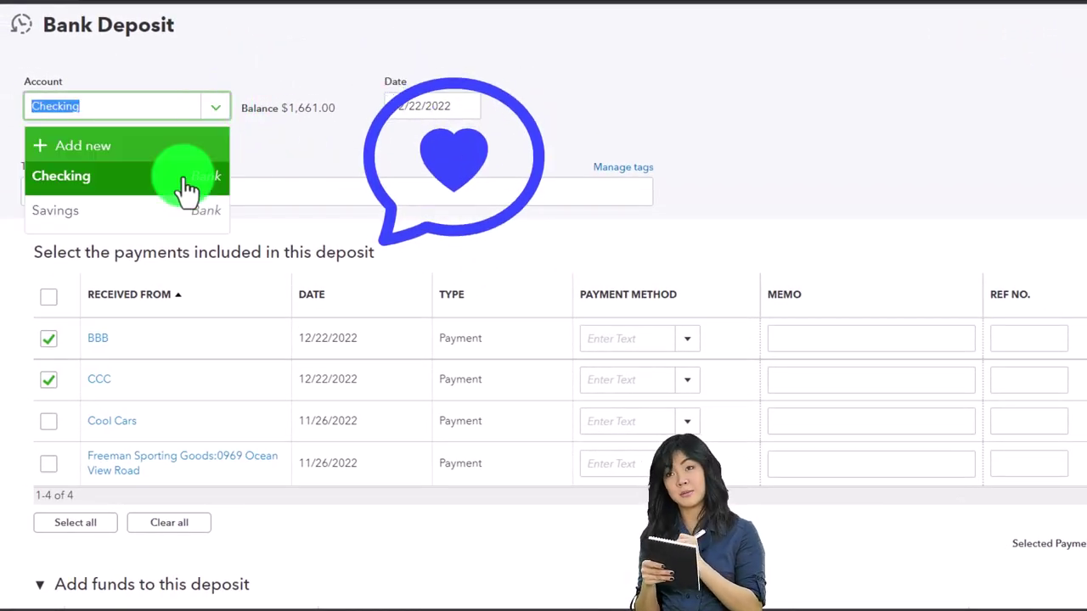
click(222, 119)
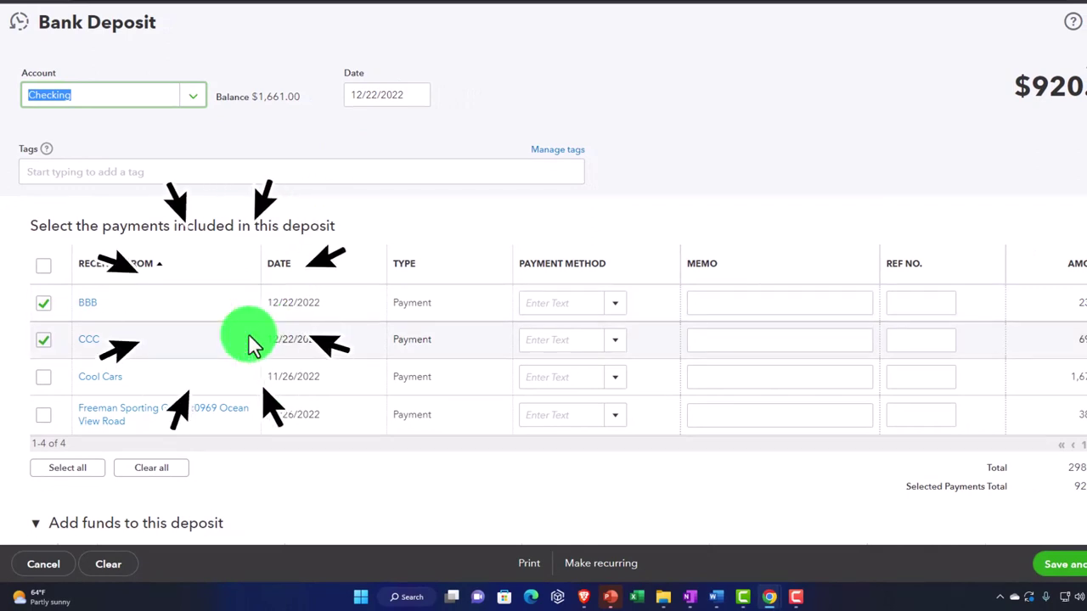
Step: Leave the additional funds lines of the bank deposit empty, and save and close the deposit
scroll(246, 338, down, 2)
scroll(248, 333, down, 5)
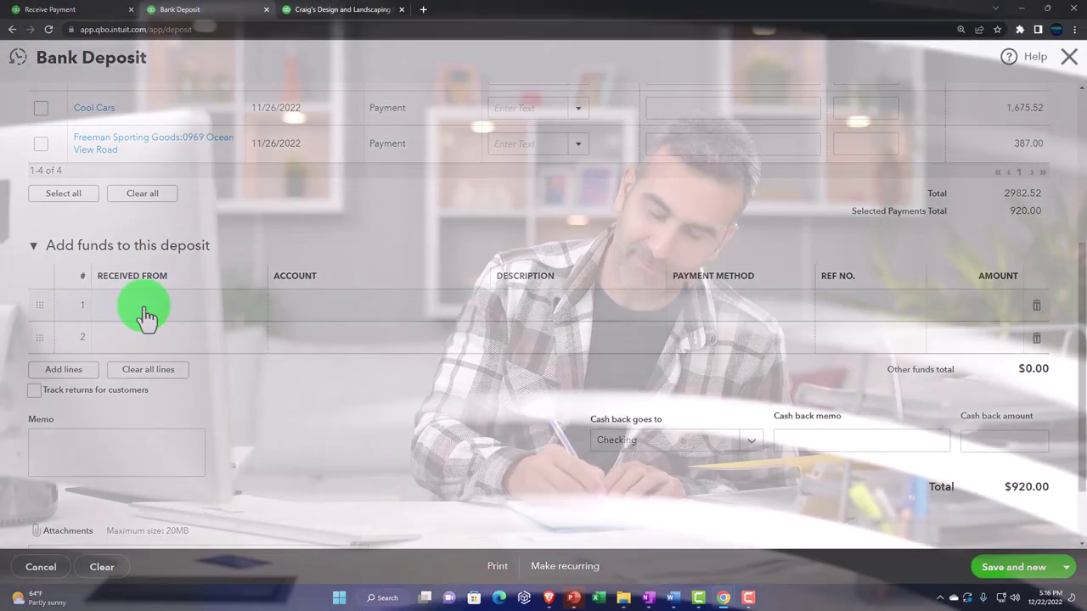
click(147, 316)
click(340, 315)
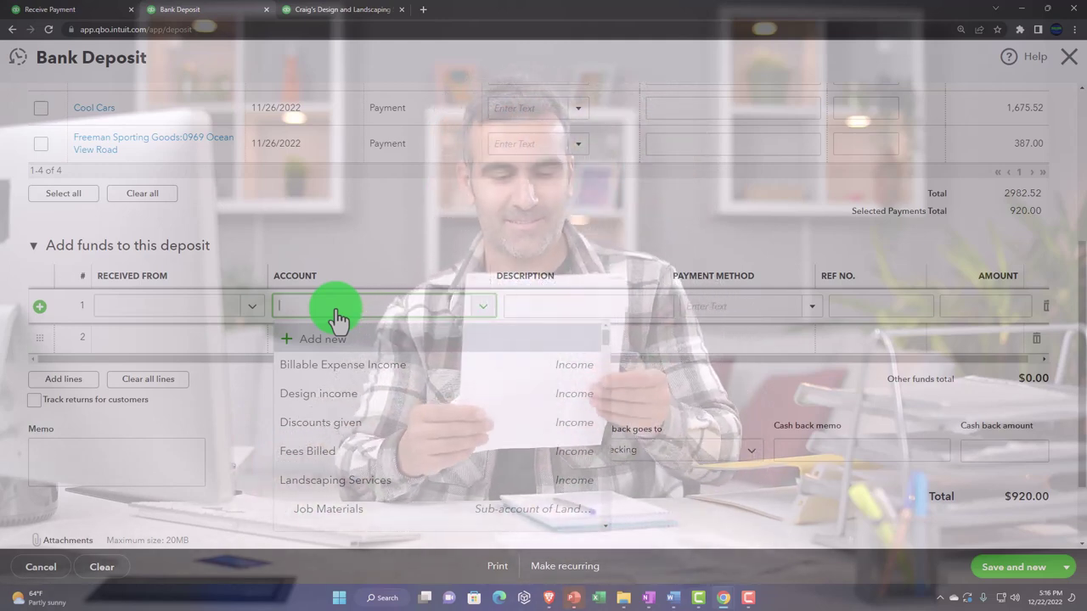
click(250, 418)
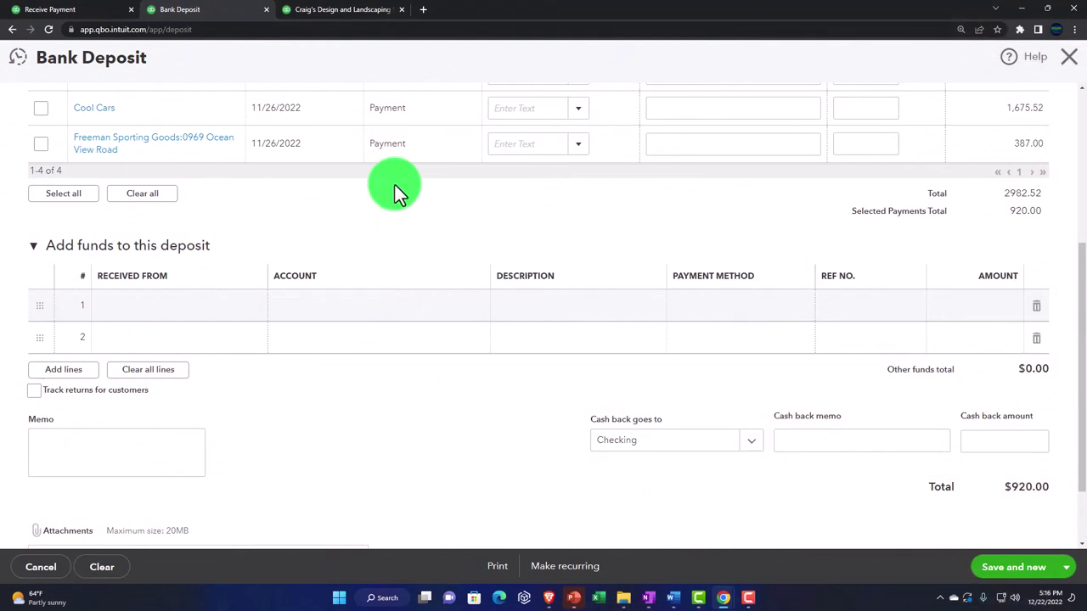
click(1005, 575)
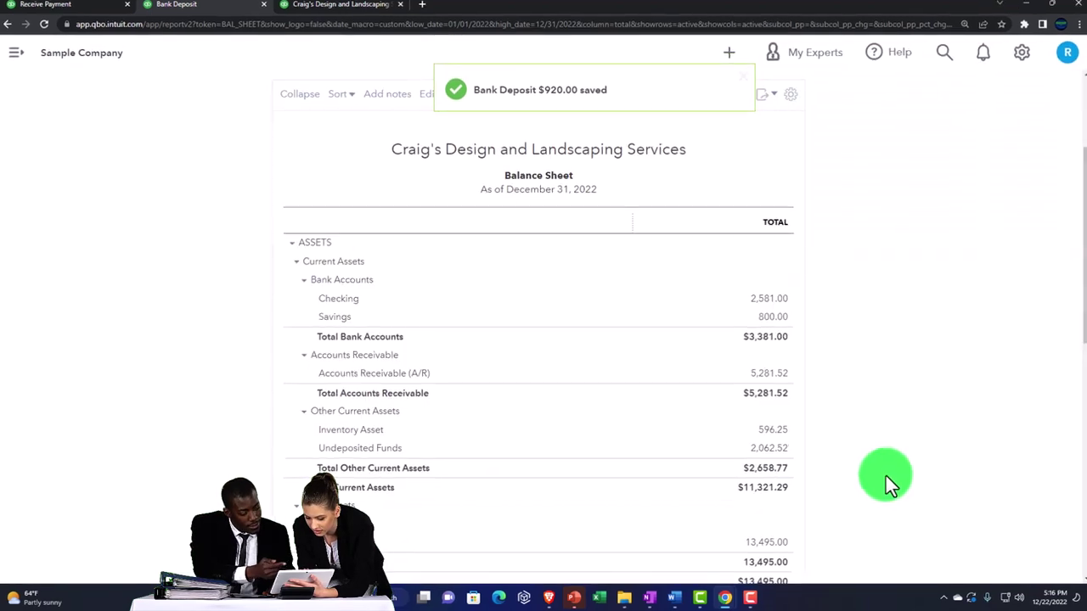
Step: Drill down from the balance sheet's Checking balance and examine the 12/22/2022 entries in the transaction detail
scroll(629, 381, up, 2)
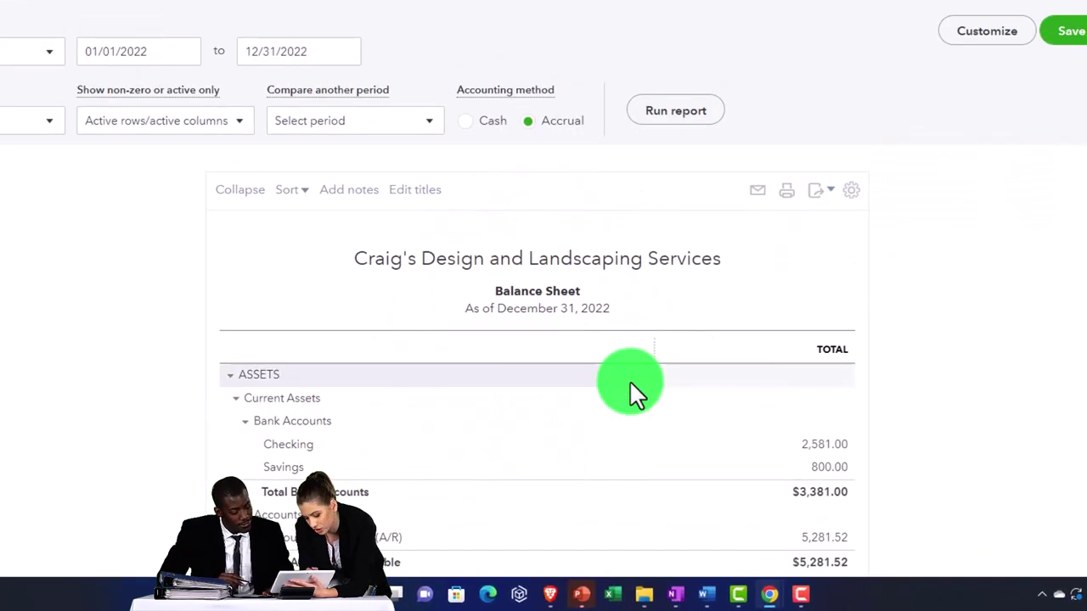
scroll(630, 380, down, 1)
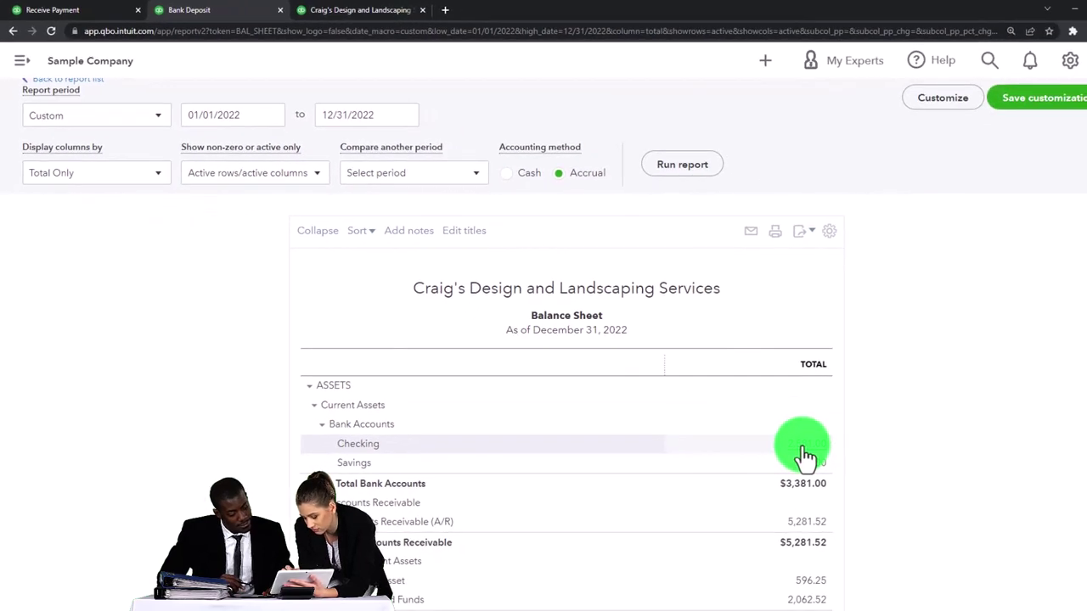
click(803, 456)
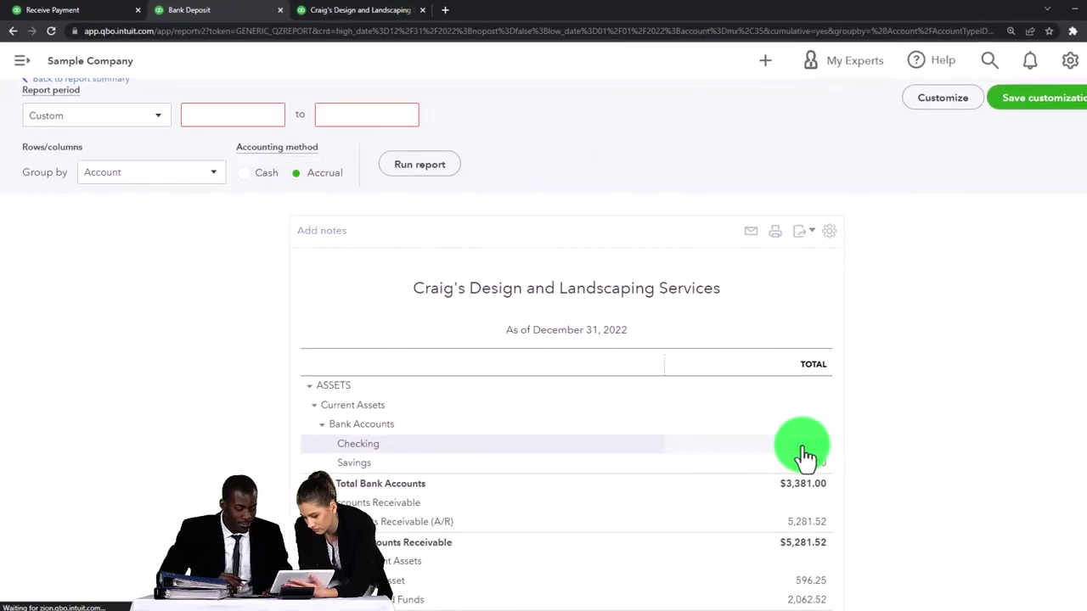
scroll(781, 437, down, 10)
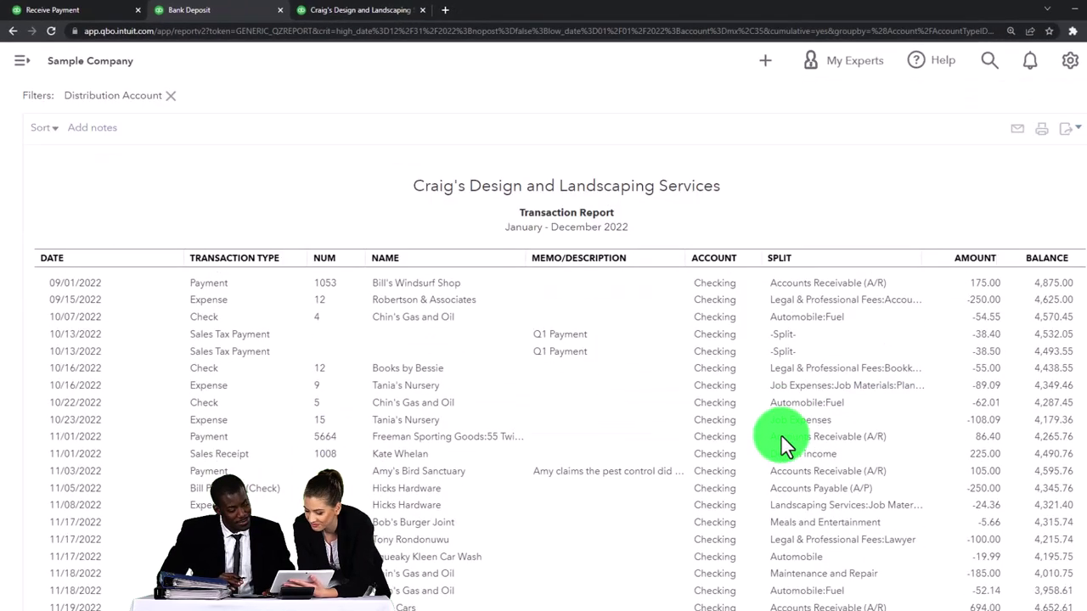
scroll(495, 458, down, 5)
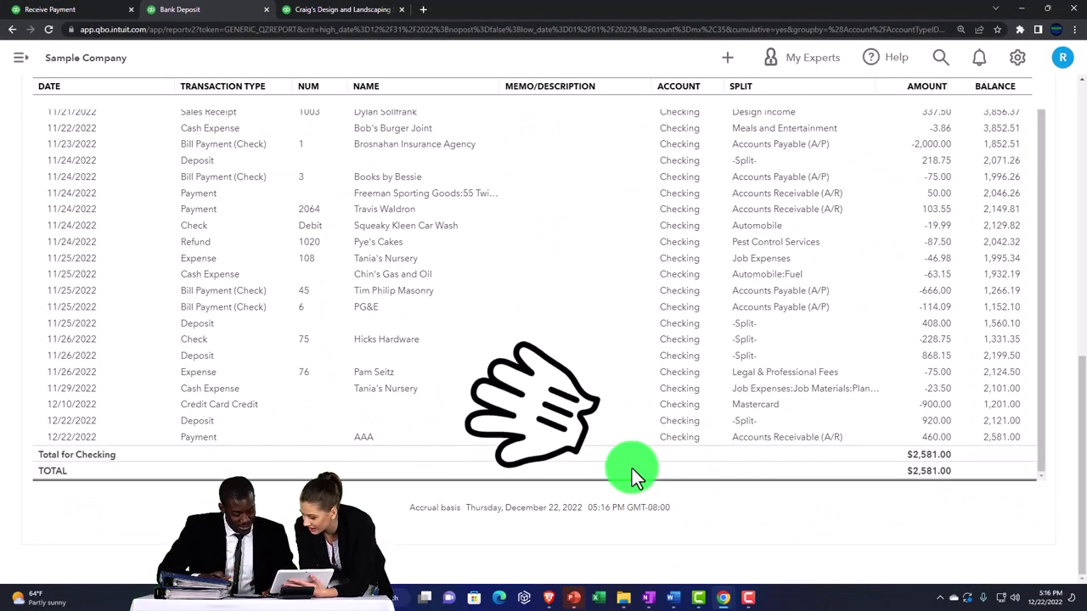
Step: Examine the payments behind the 12/22/2022 deposit in Checking, close the deposit and return to the balance sheet
click(932, 420)
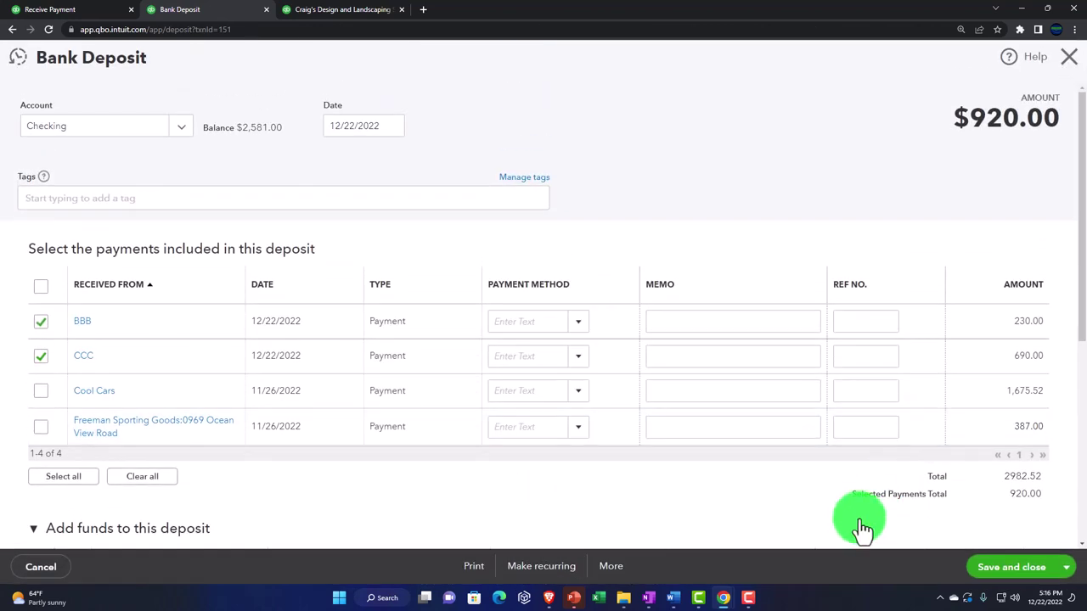
click(810, 348)
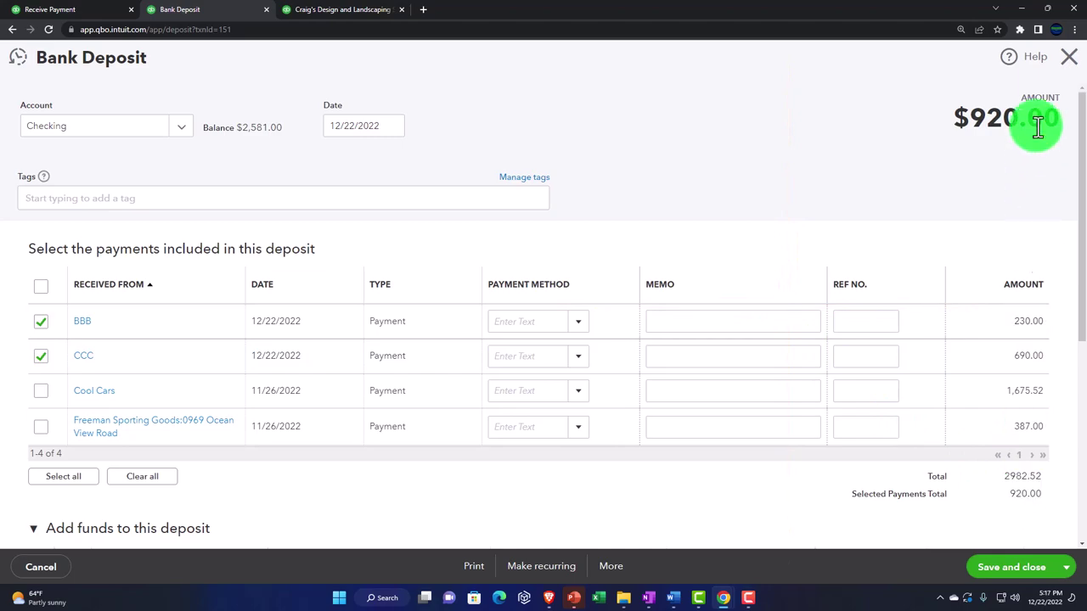
click(1069, 59)
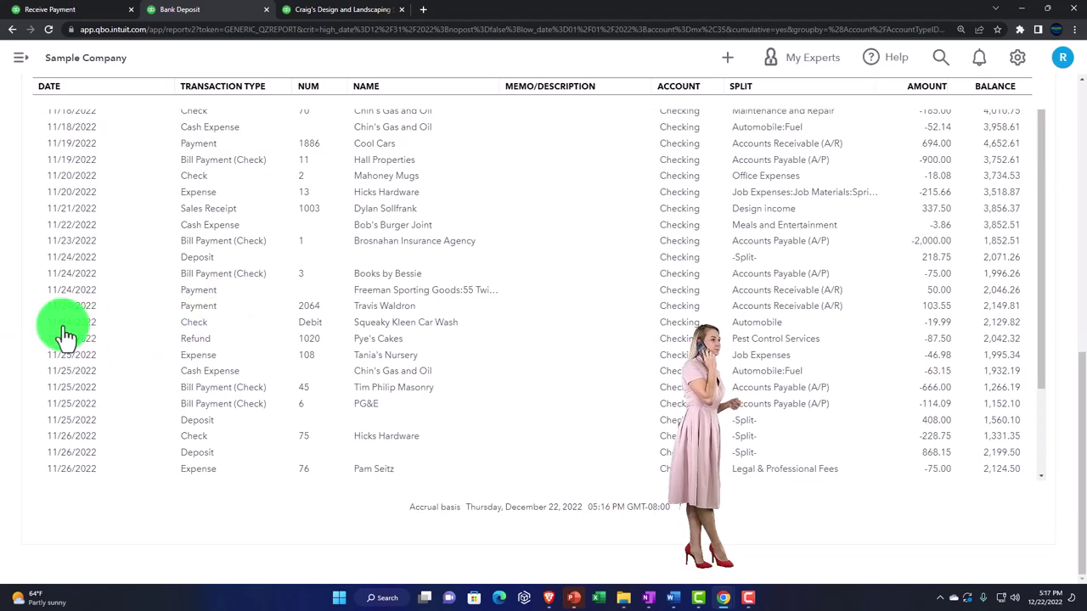
scroll(57, 320, up, 15)
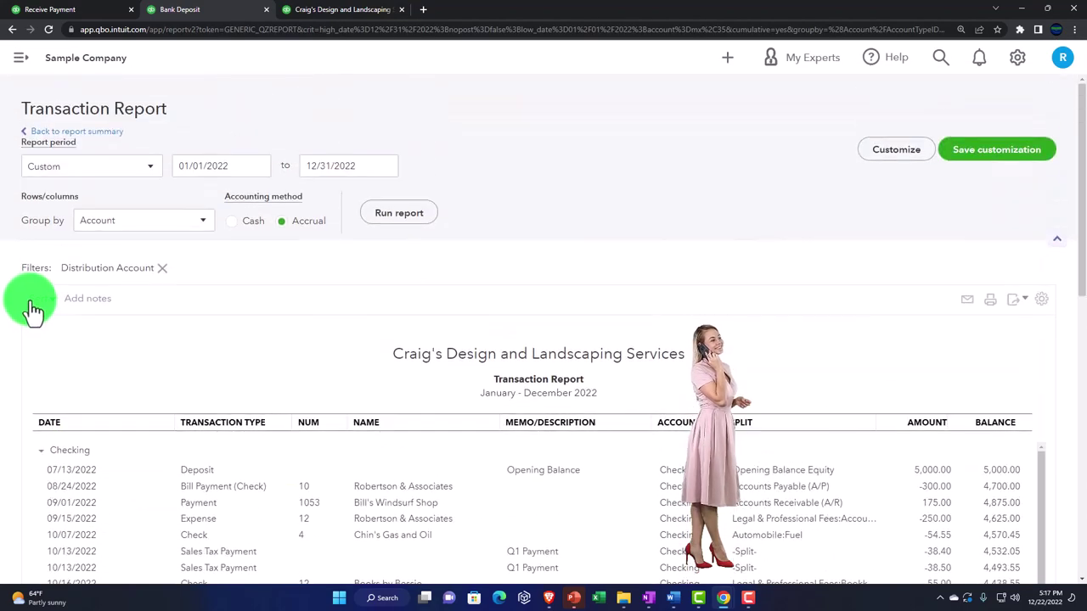
click(85, 133)
Step: Examine the BBB and CCC payments and their deposits in the Undeposited Funds transaction detail, and return to the balance sheet
scroll(207, 258, down, 4)
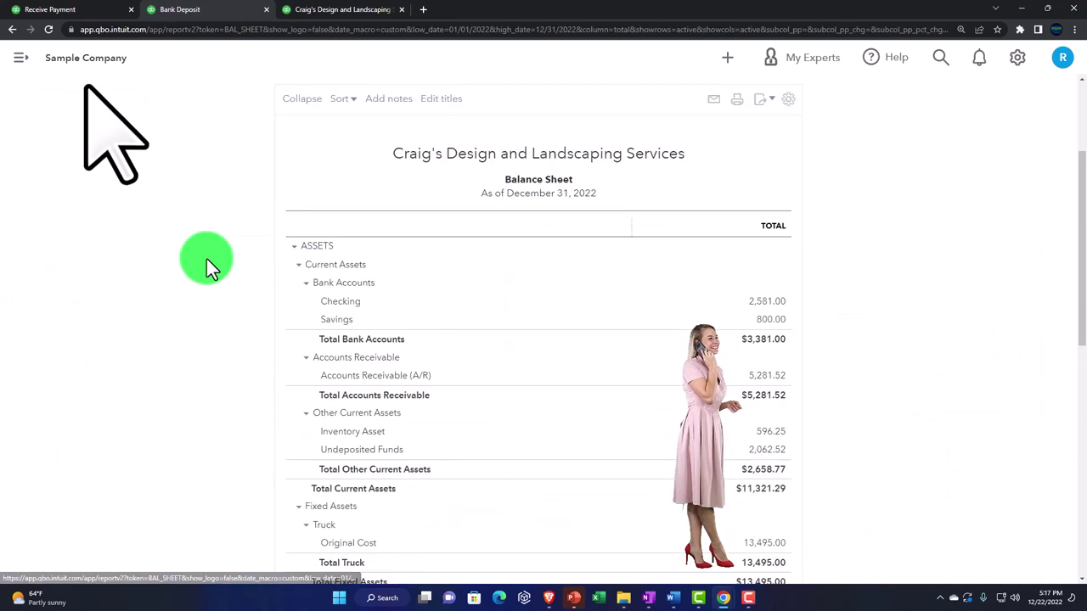
scroll(211, 293, down, 2)
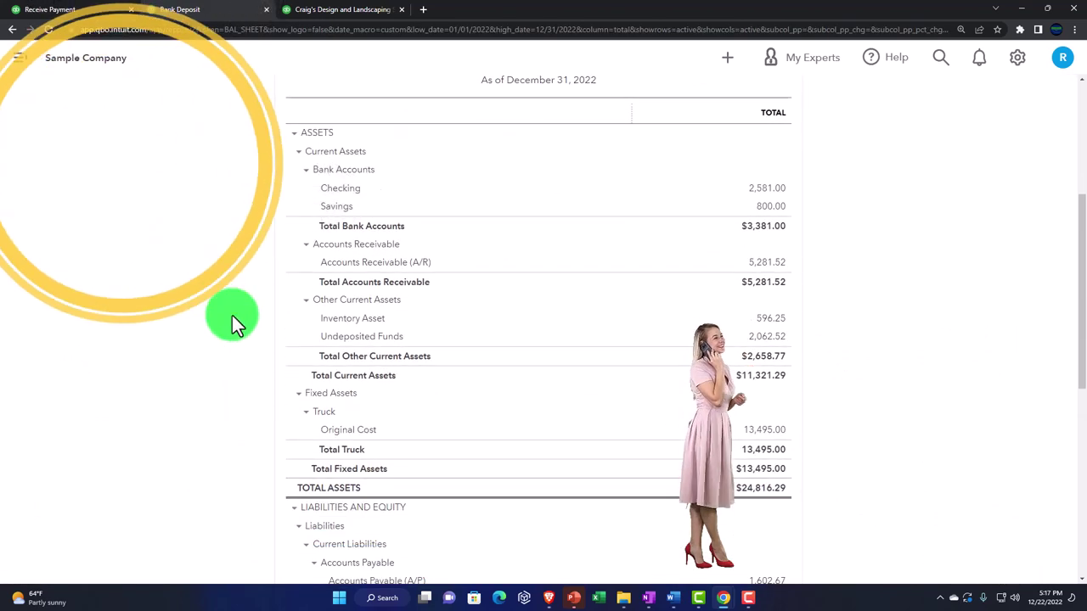
scroll(735, 348, up, 4)
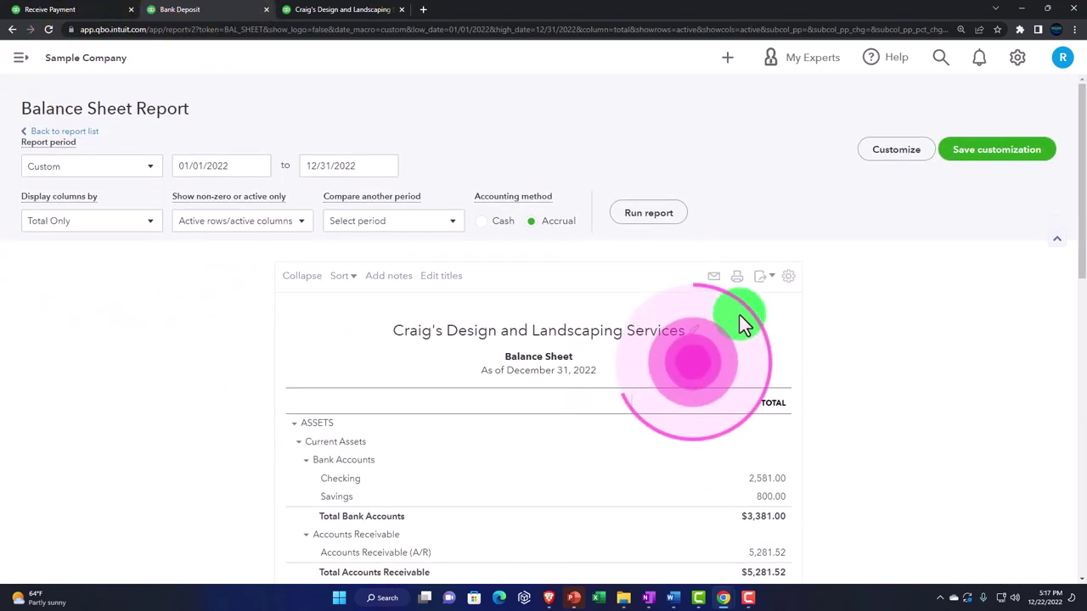
scroll(356, 352, down, 3)
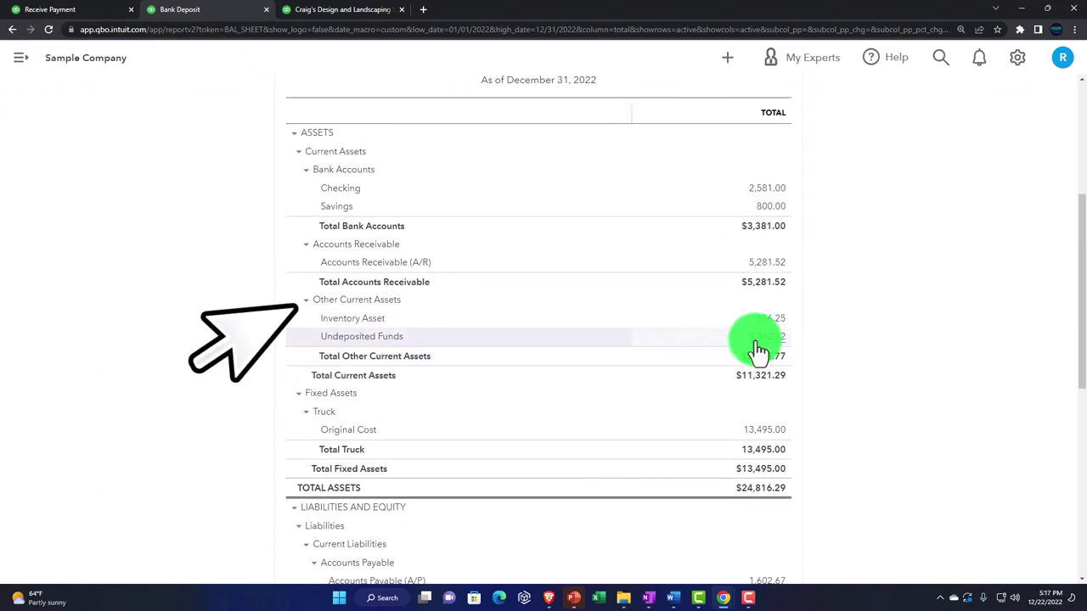
click(756, 340)
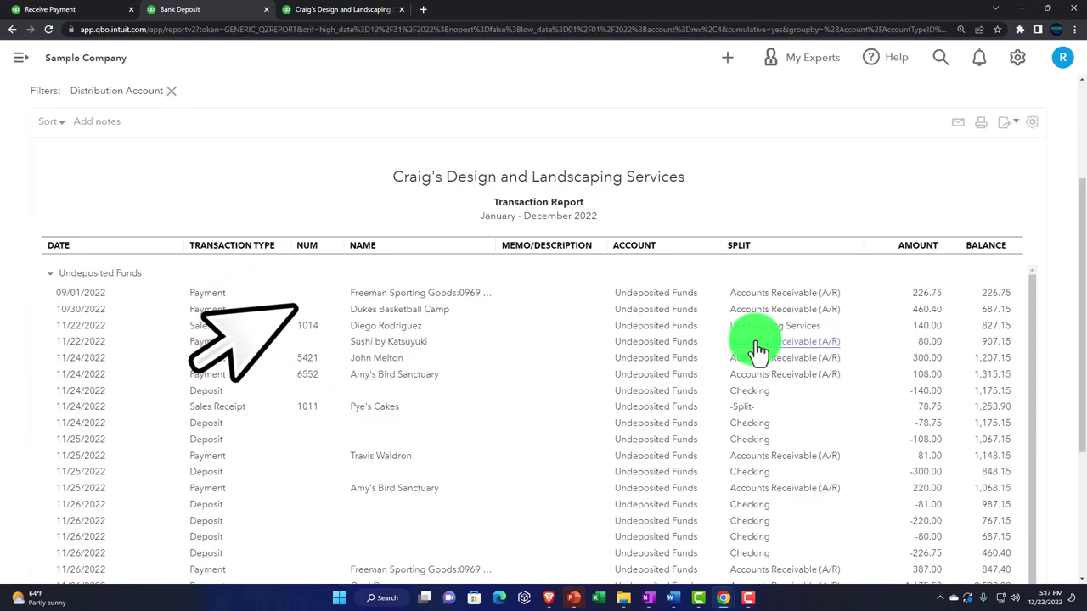
scroll(679, 413, down, 4)
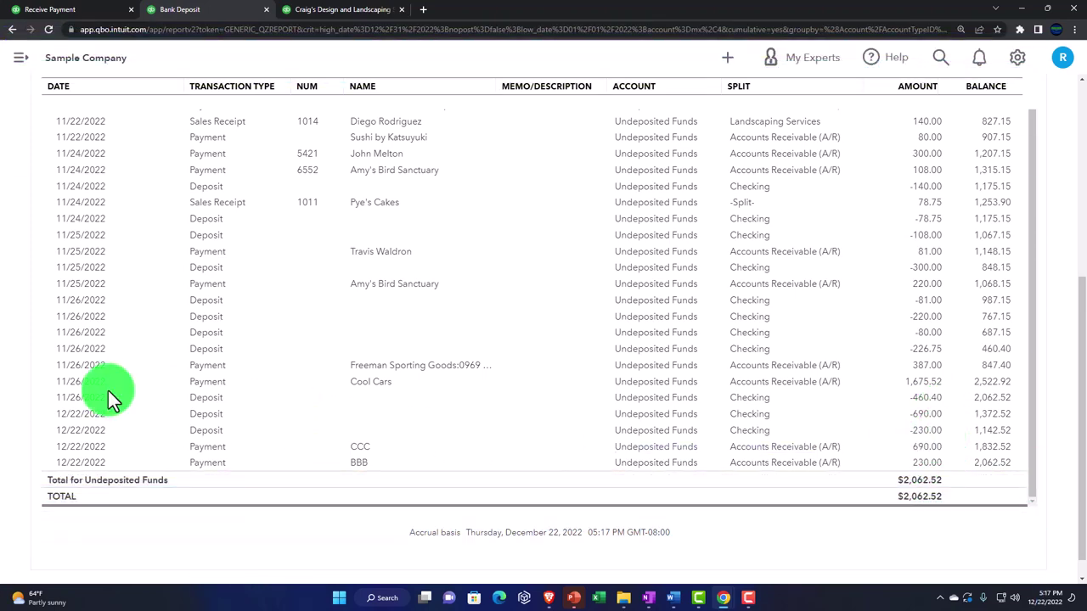
scroll(84, 389, up, 10)
click(100, 151)
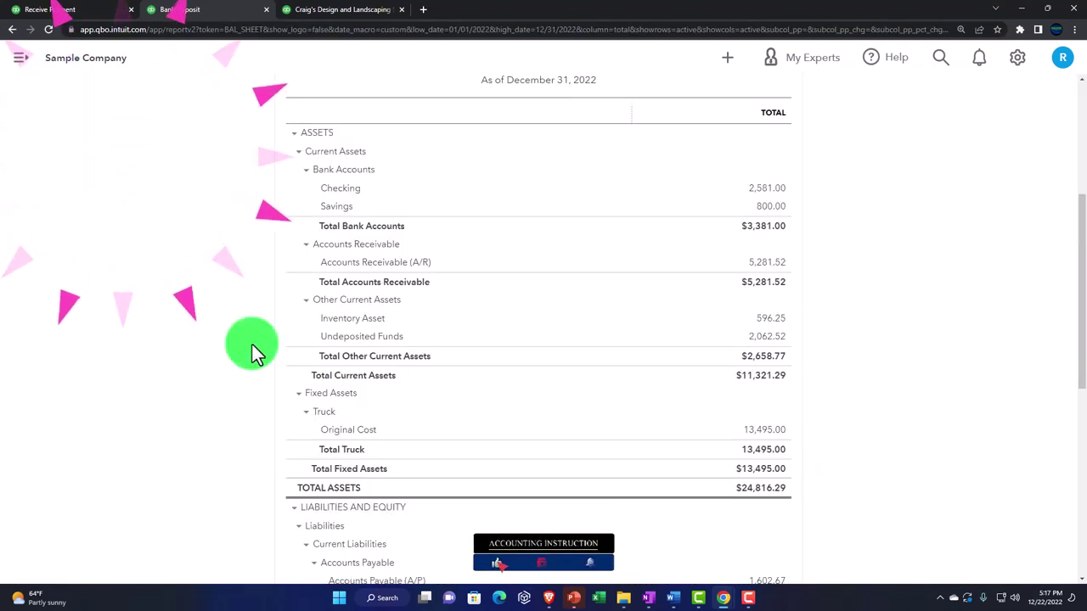
Step: Leave the balance sheet, go to the customers page and start a new bank deposit
scroll(246, 357, up, 4)
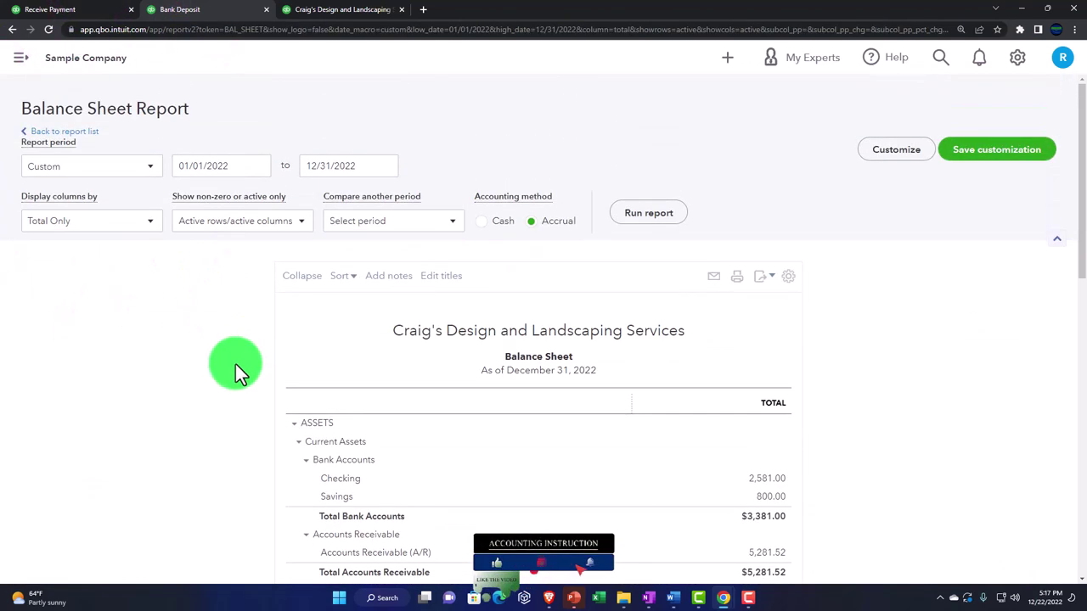
click(99, 10)
click(192, 97)
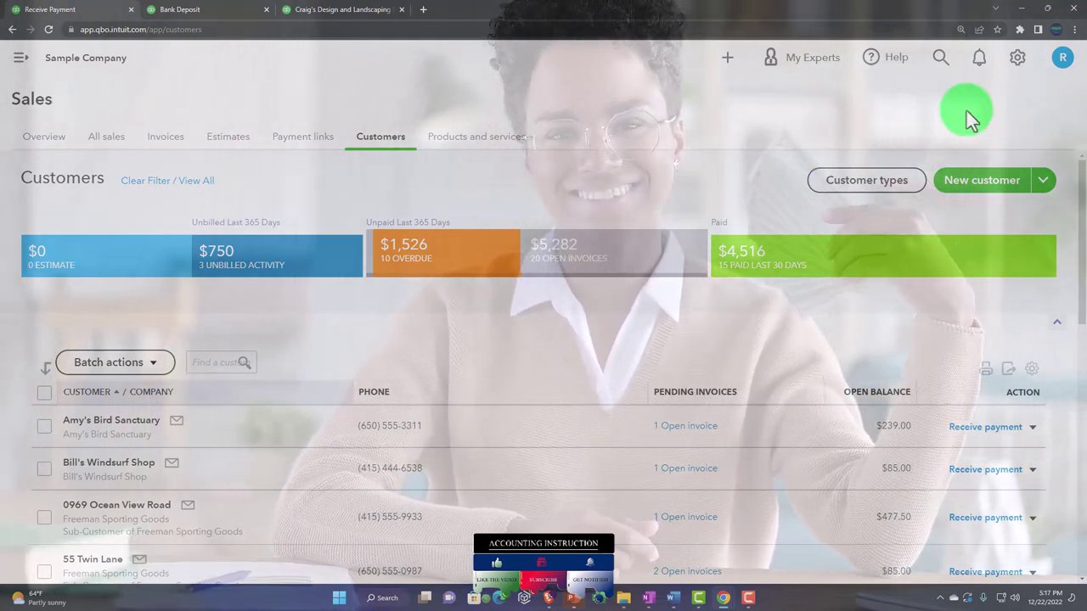
click(728, 58)
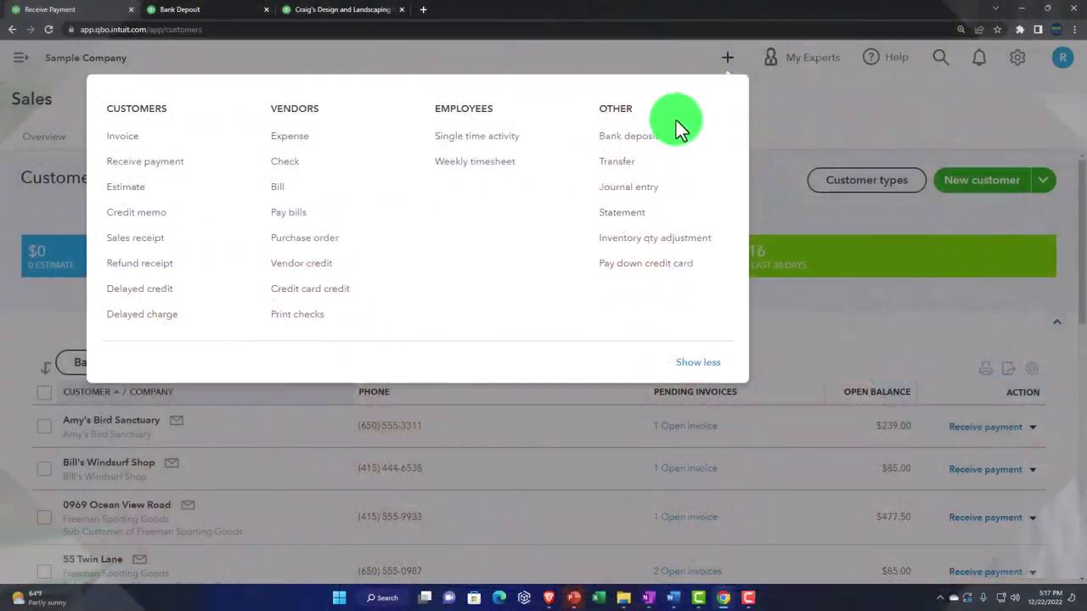
click(647, 148)
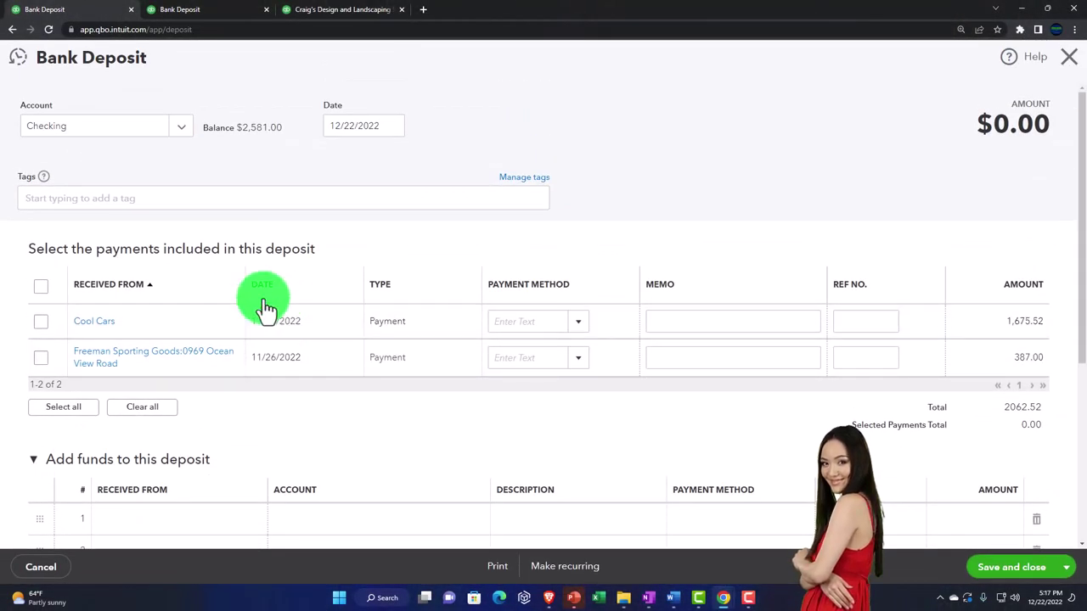
Step: Add Owner Investment as a new account on the first additional funds line of the bank deposit
scroll(102, 343, down, 1)
scroll(102, 343, down, 2)
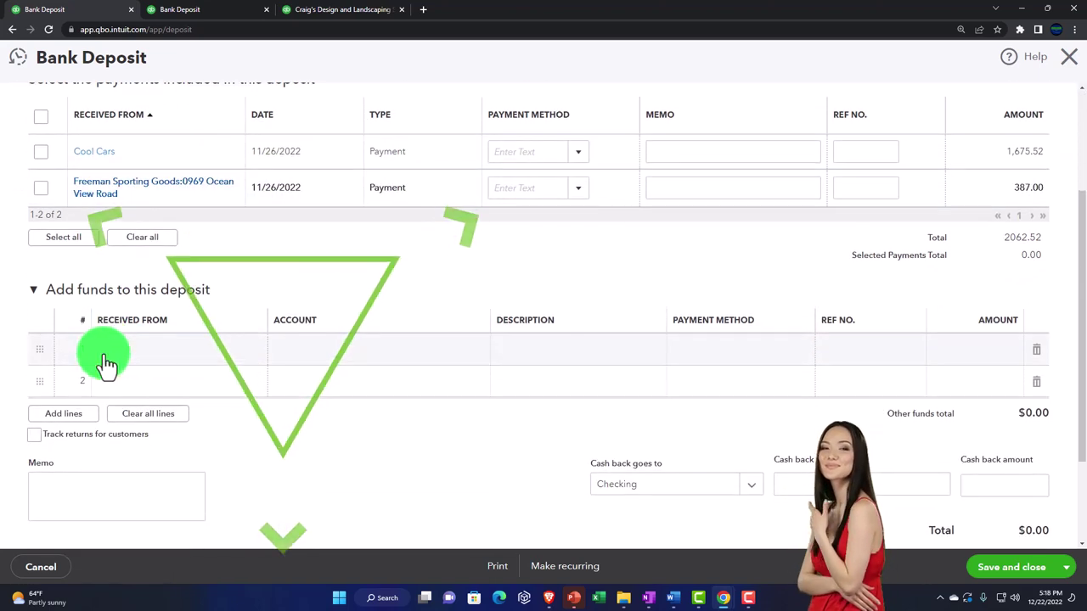
click(182, 355)
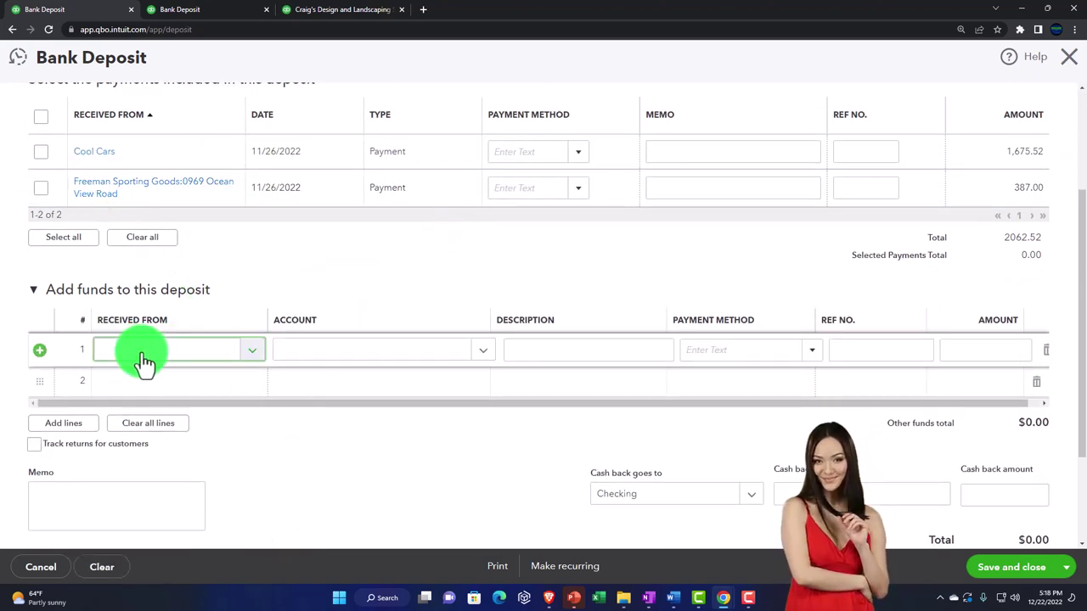
click(306, 357)
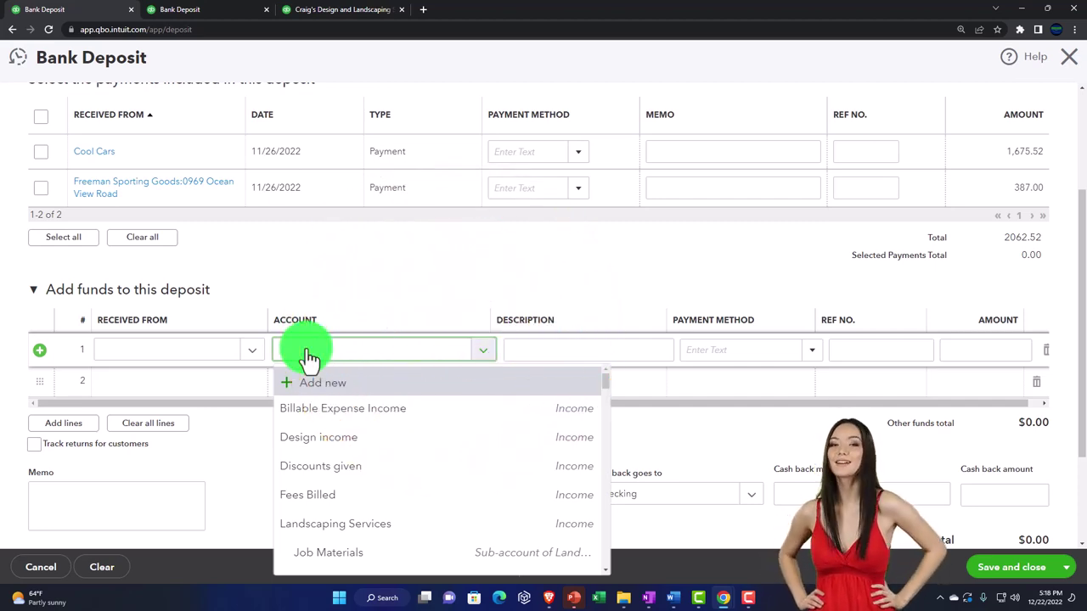
scroll(393, 449, down, 5)
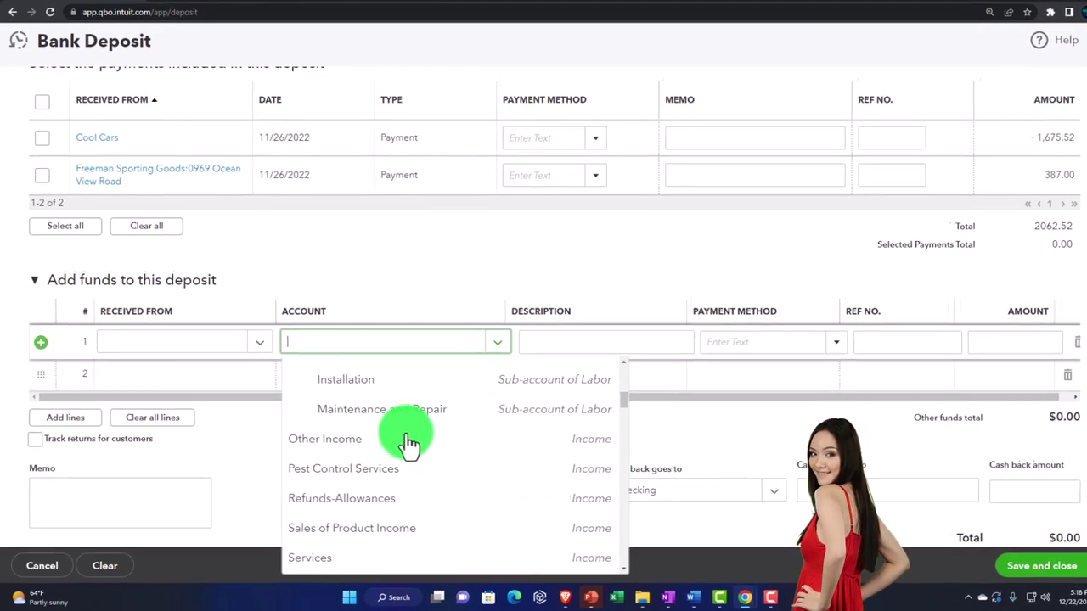
scroll(409, 444, down, 5)
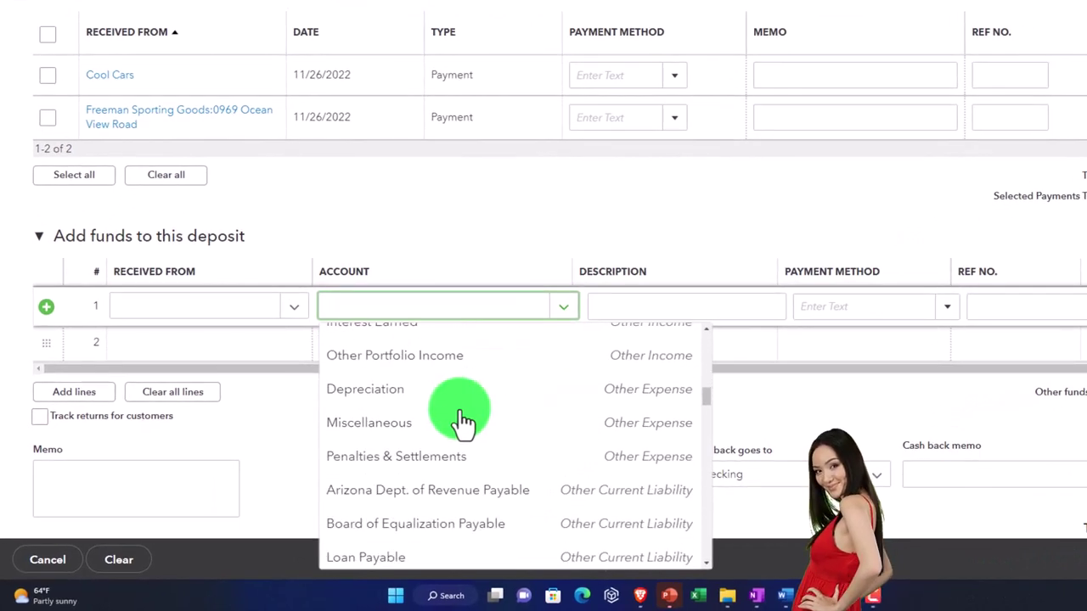
scroll(463, 420, down, 5)
scroll(463, 420, up, 2)
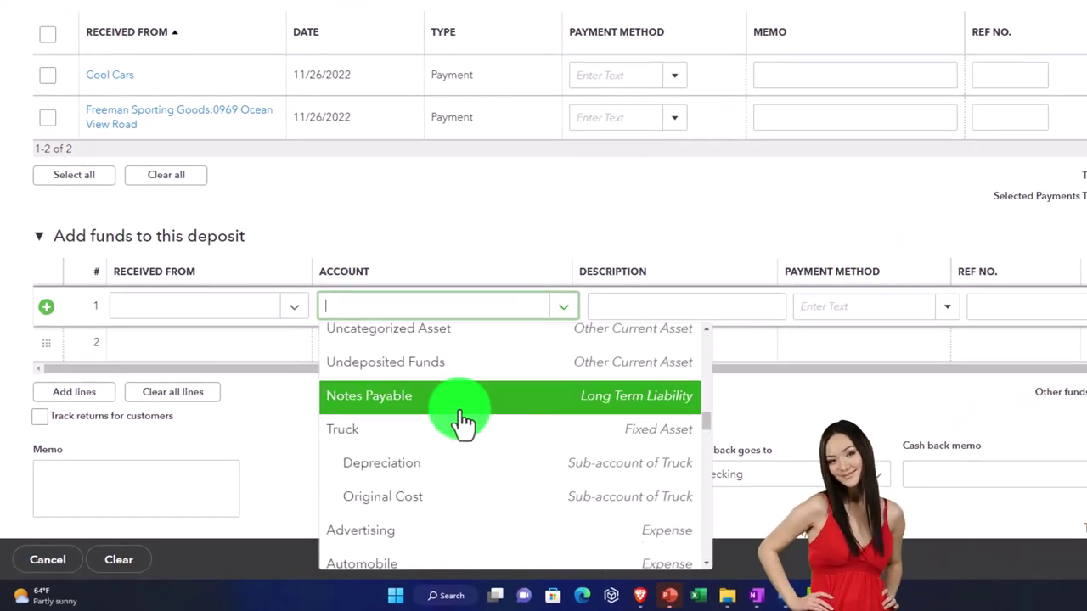
text(Owner Investment)
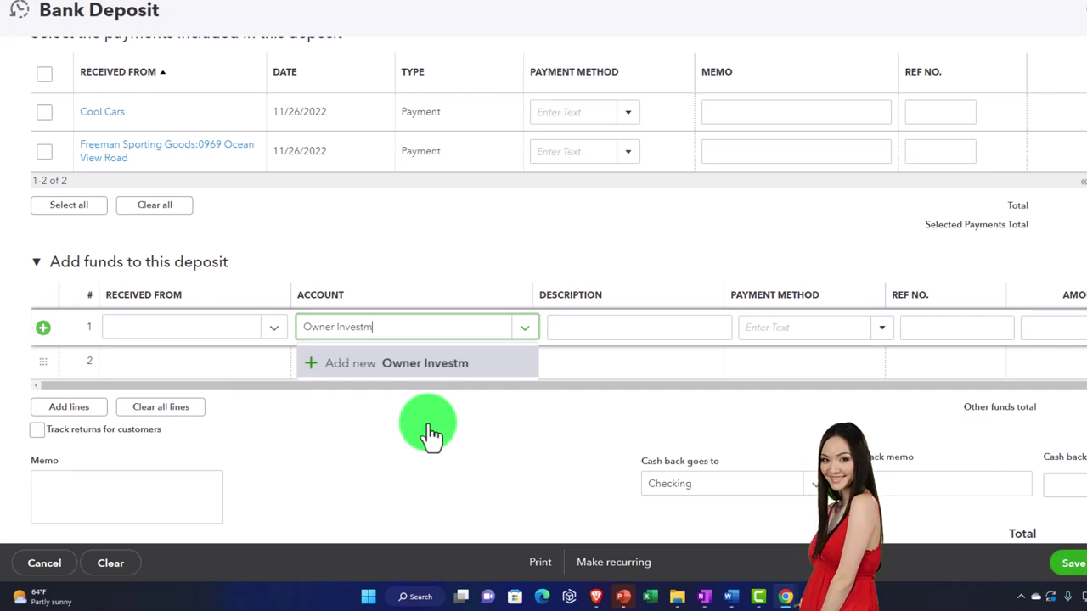
key(Tab)
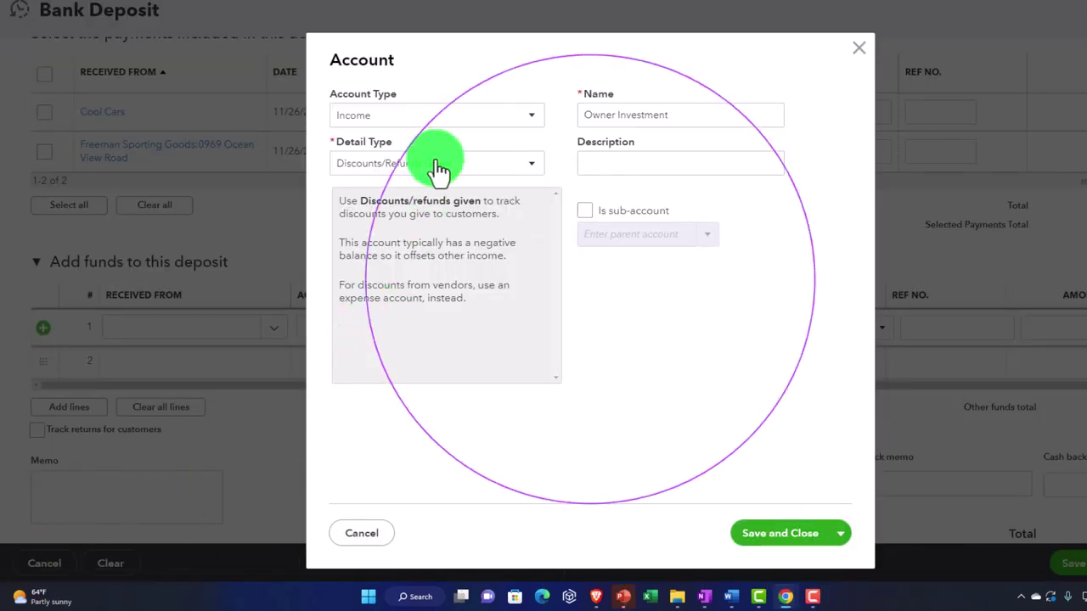
Step: Set the Owner Investment account's type to Equity, and save and close the new account
click(520, 119)
click(421, 347)
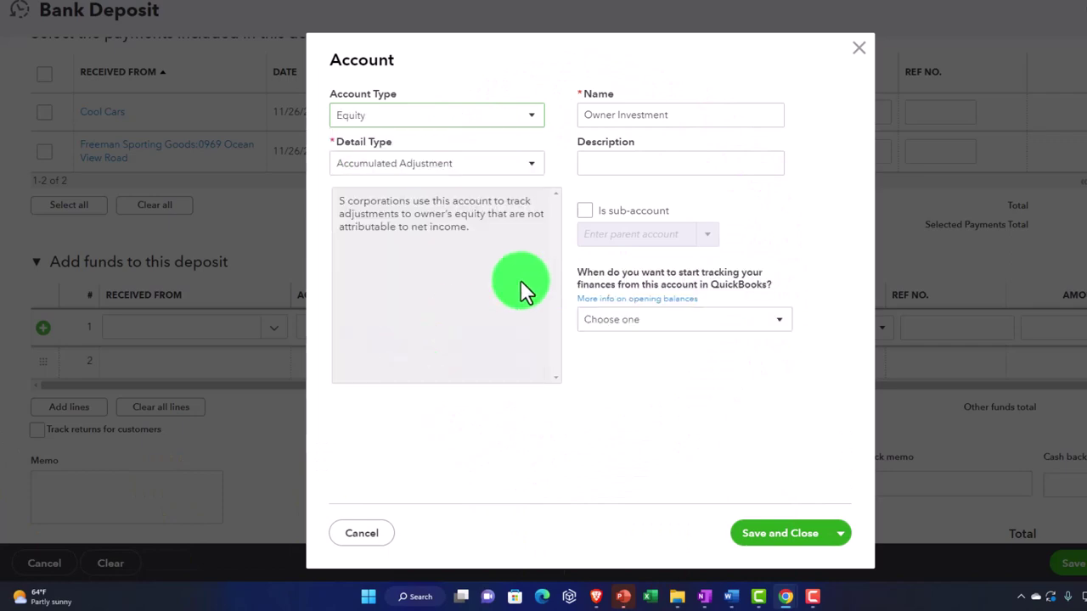
click(762, 536)
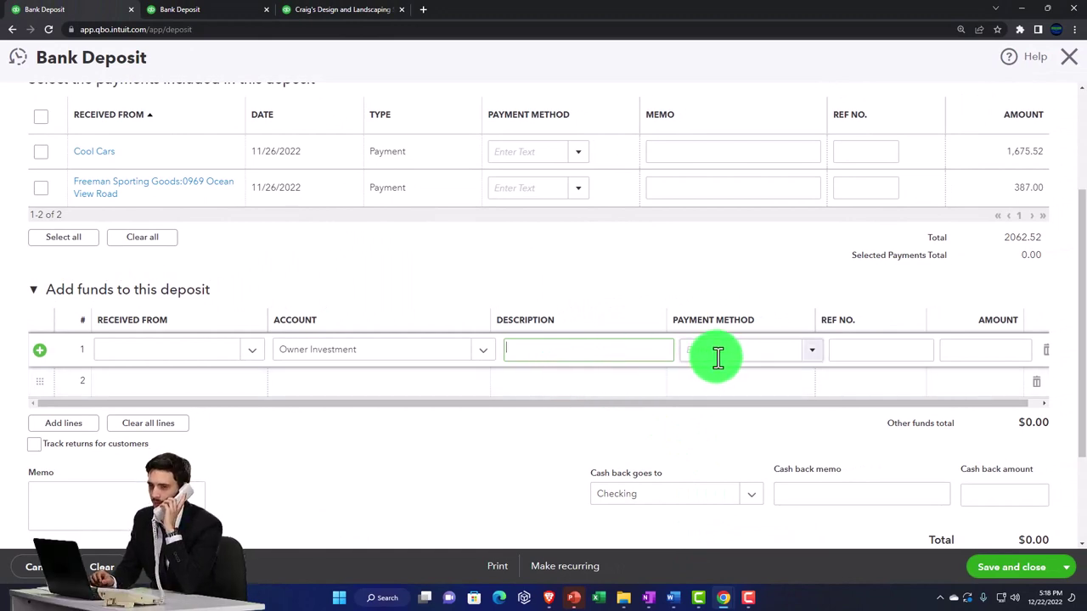
text(1000)
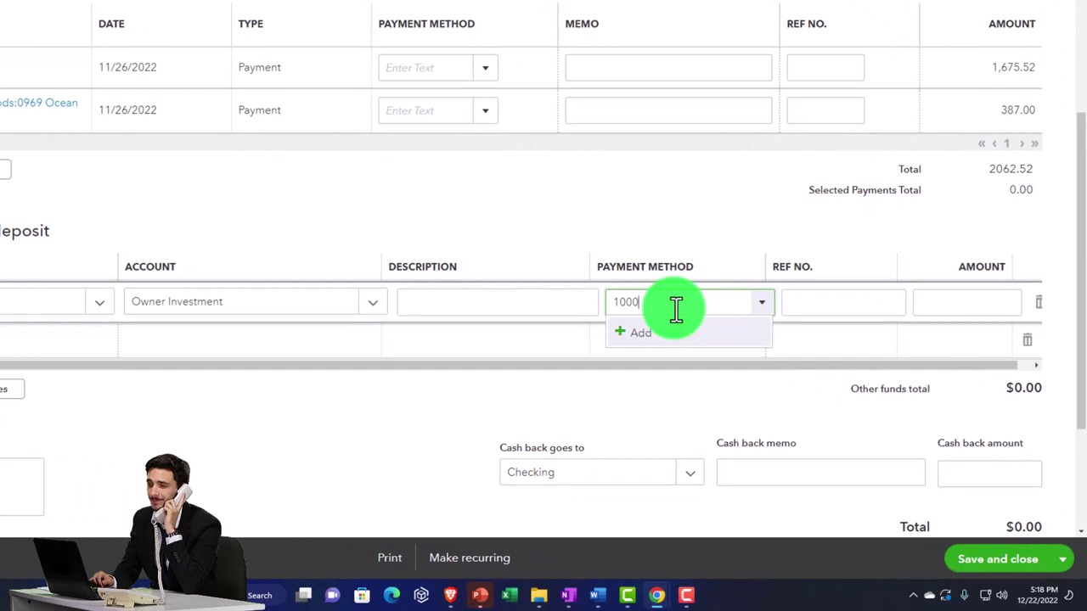
key(Return)
key(Escape)
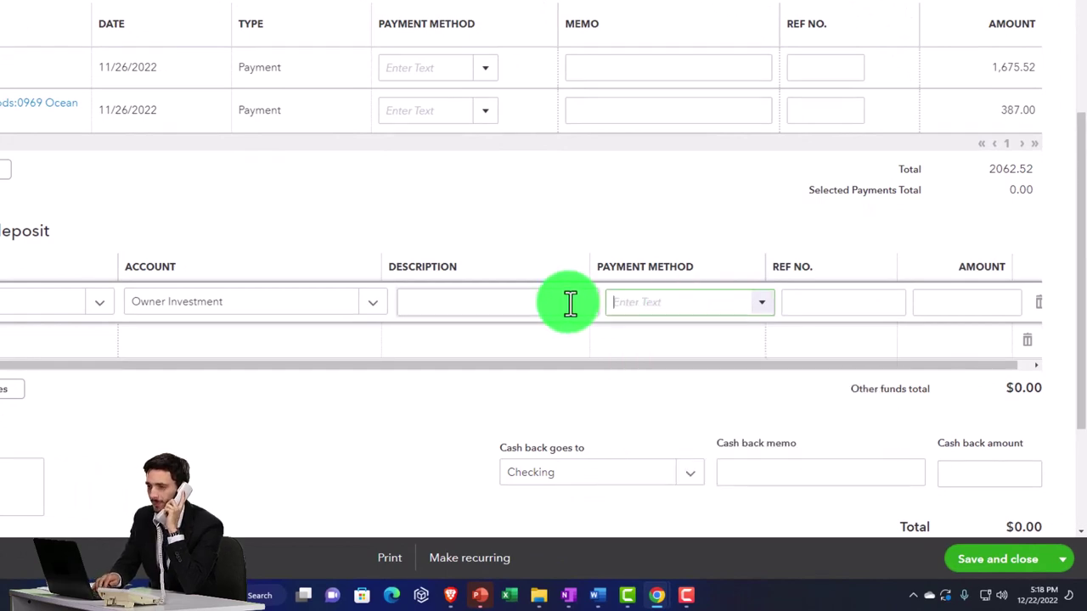
Step: Set the amount of the Owner Investment line to 1,000
text(1,)
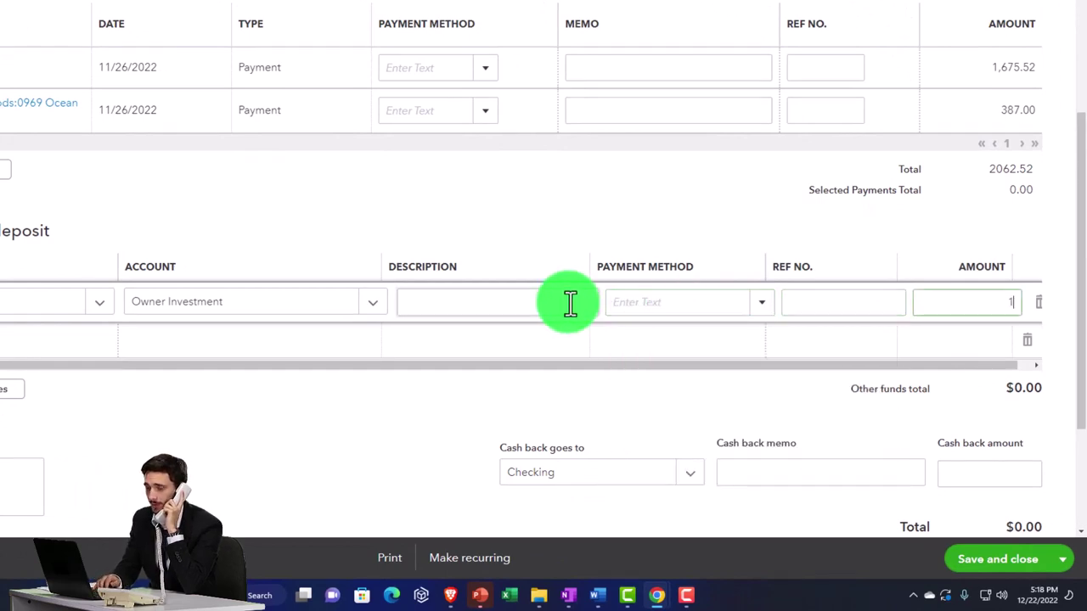
text(000)
key(Tab)
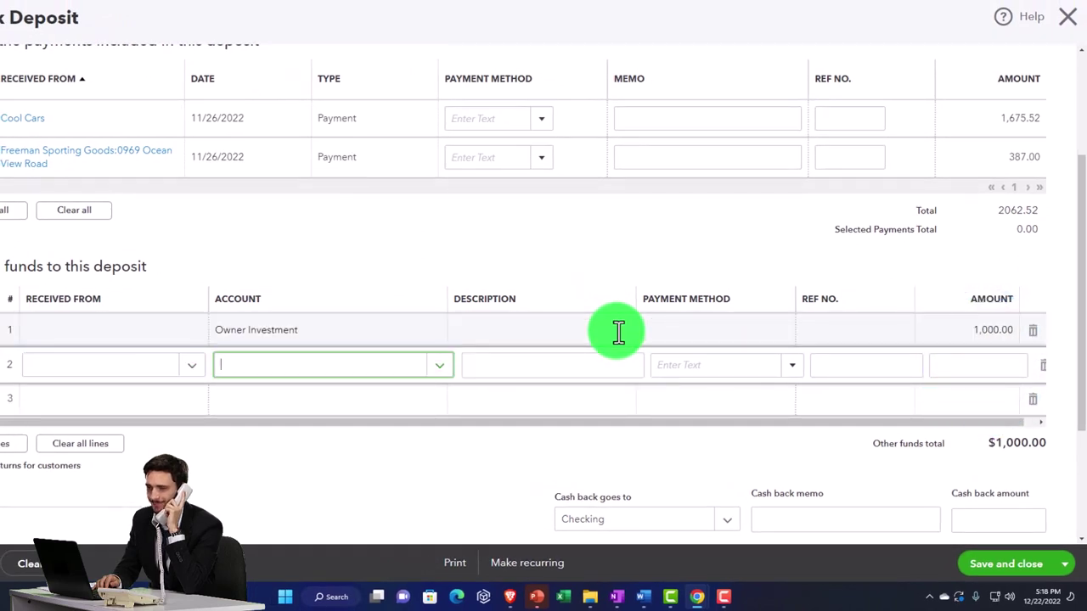
Step: Assign the second additional funds line to the Loan Payable account with an amount of 2,000
text(Loan)
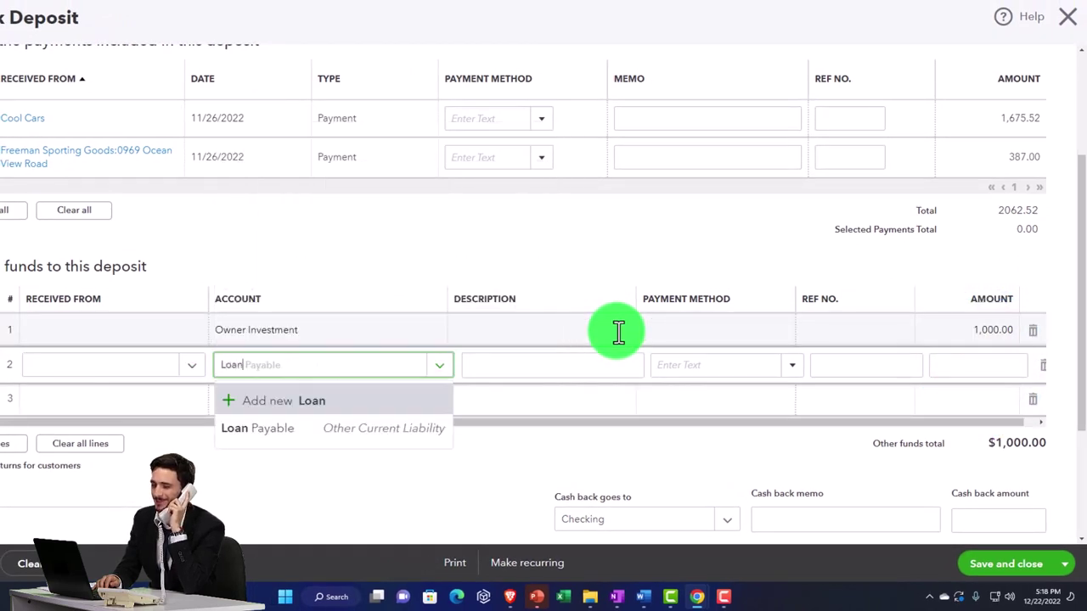
key(Down)
key(Tab)
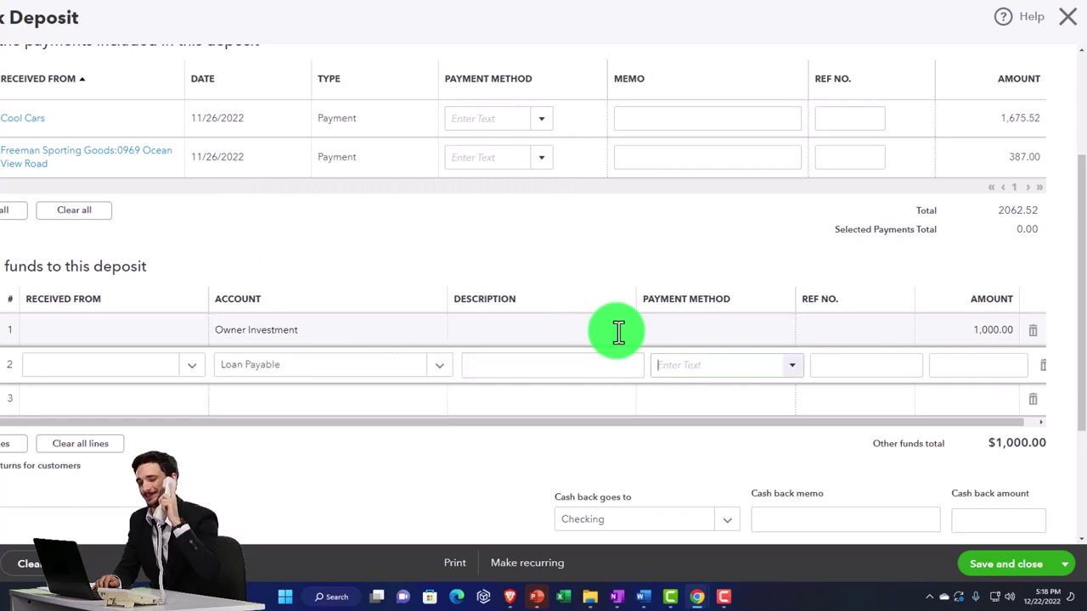
key(Tab)
key(Tab)
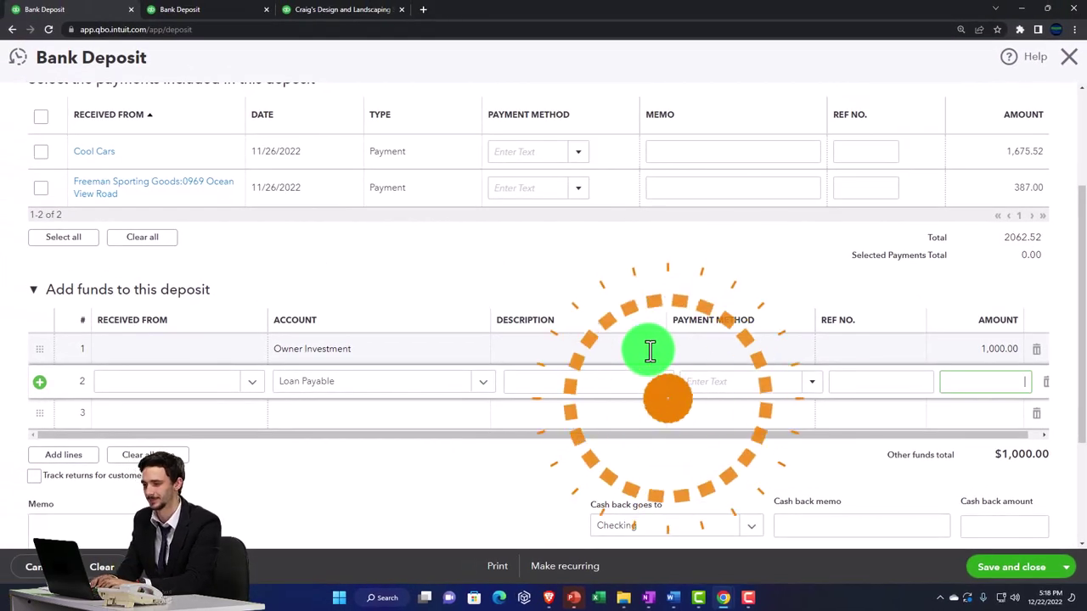
text(2000)
key(Tab)
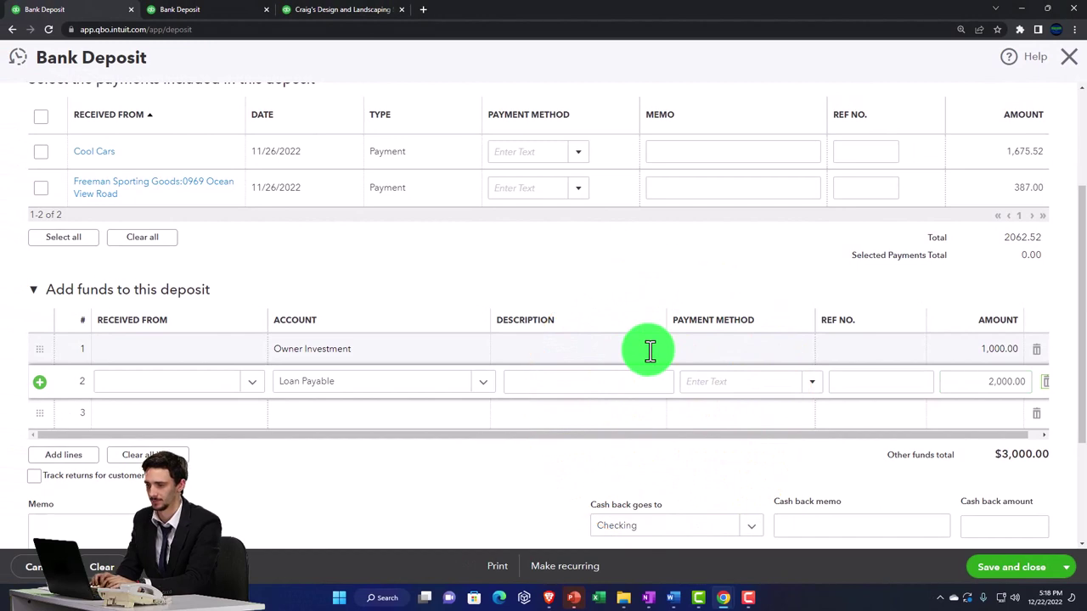
Step: Leave the third additional funds line empty, and save and close the bank deposit
click(478, 414)
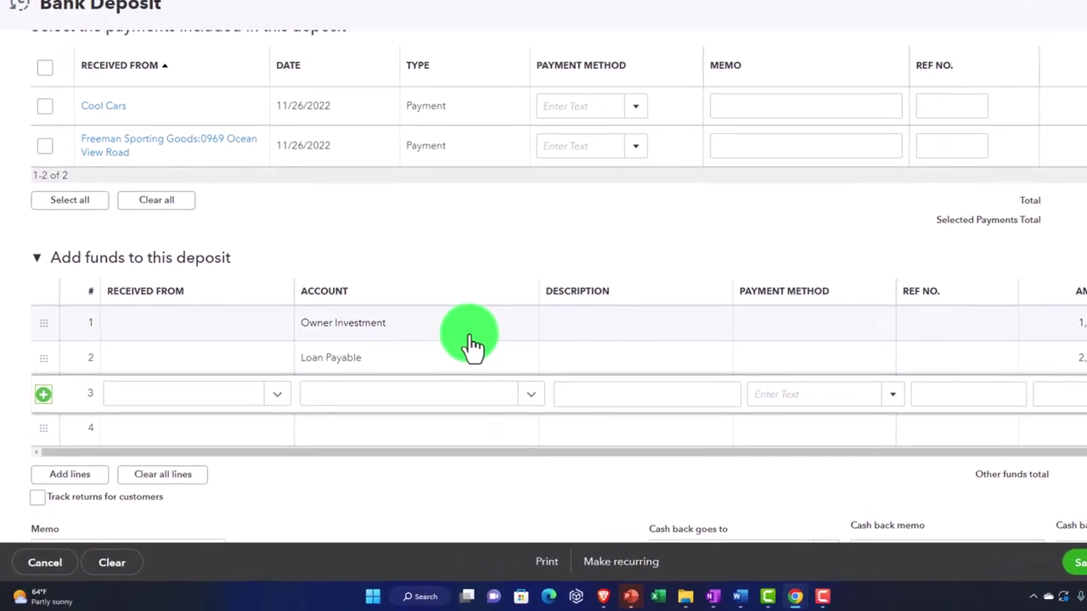
click(469, 338)
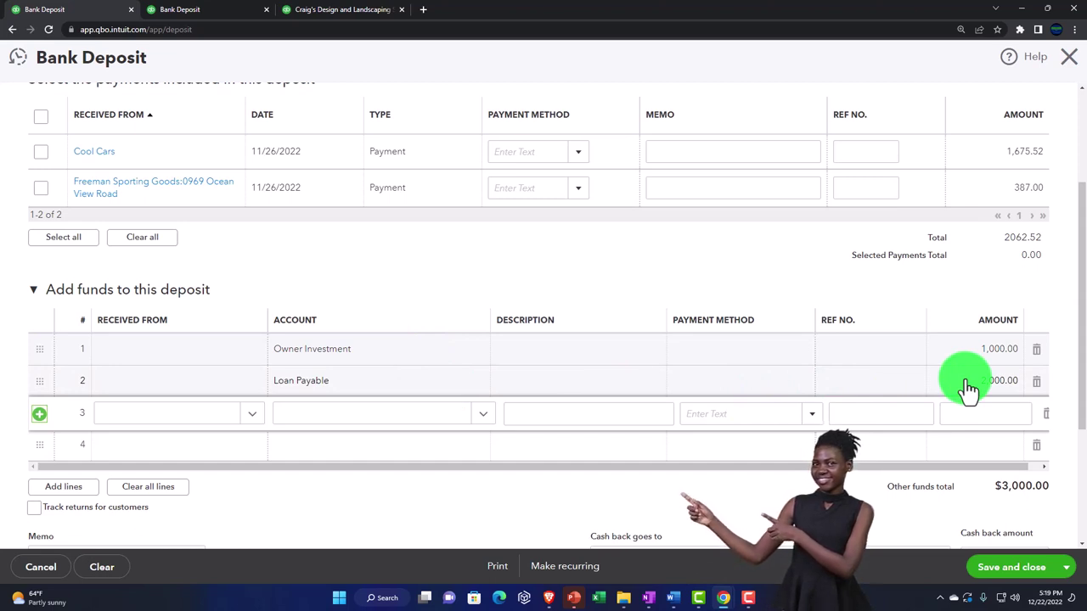
click(1026, 570)
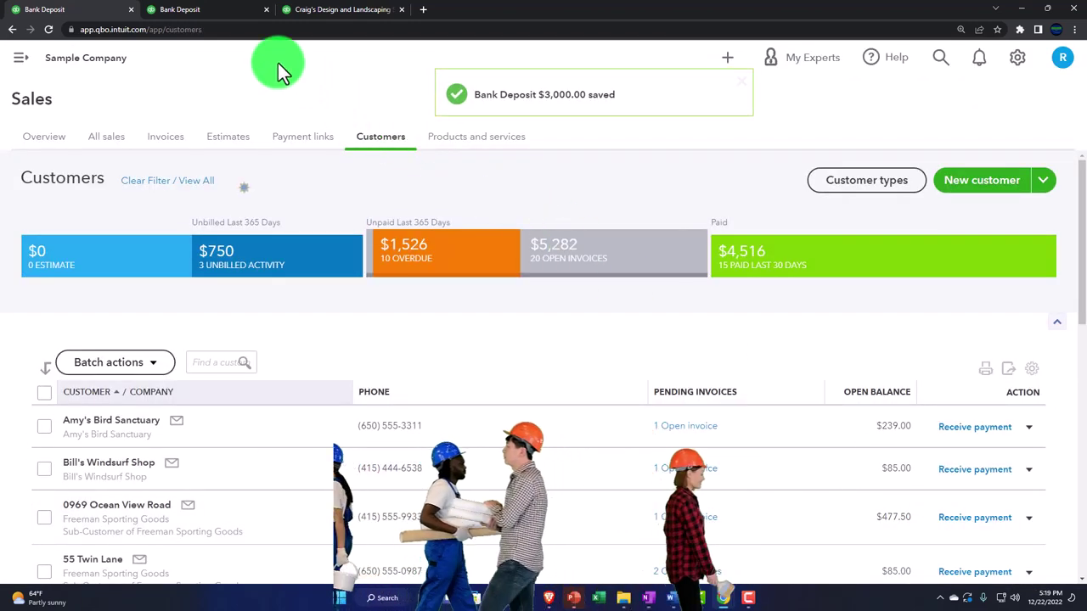
Step: Rerun the balance sheet and open the transaction detail behind the Checking balance
click(206, 12)
click(646, 214)
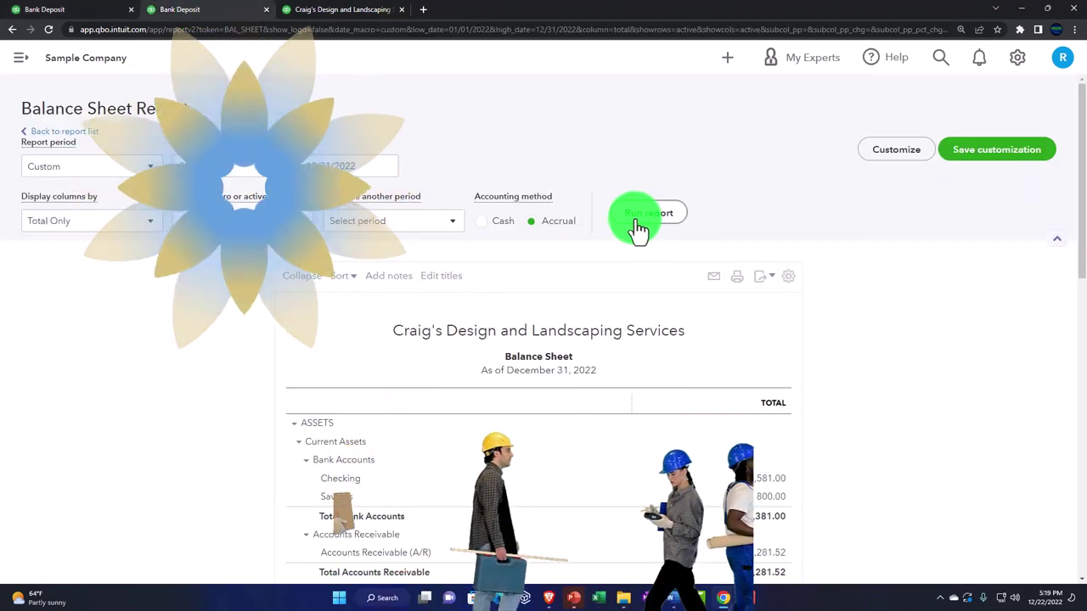
scroll(368, 338, down, 2)
key(ctrl+plus)
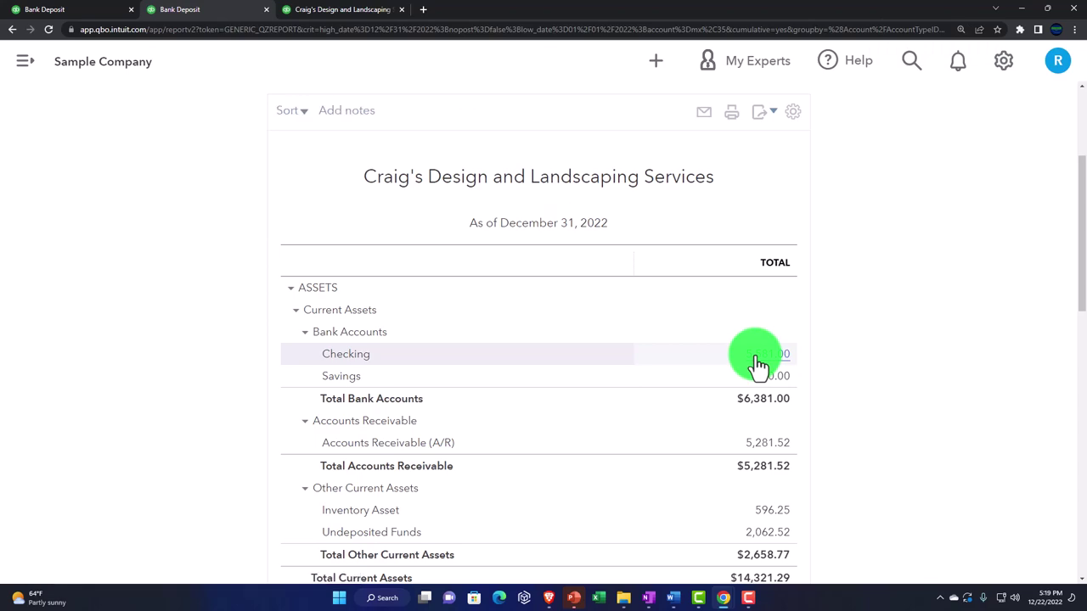
Step: Examine the last 12/22/2022 deposit in the Checking transaction detail, and return to the balance sheet
scroll(733, 395, down, 10)
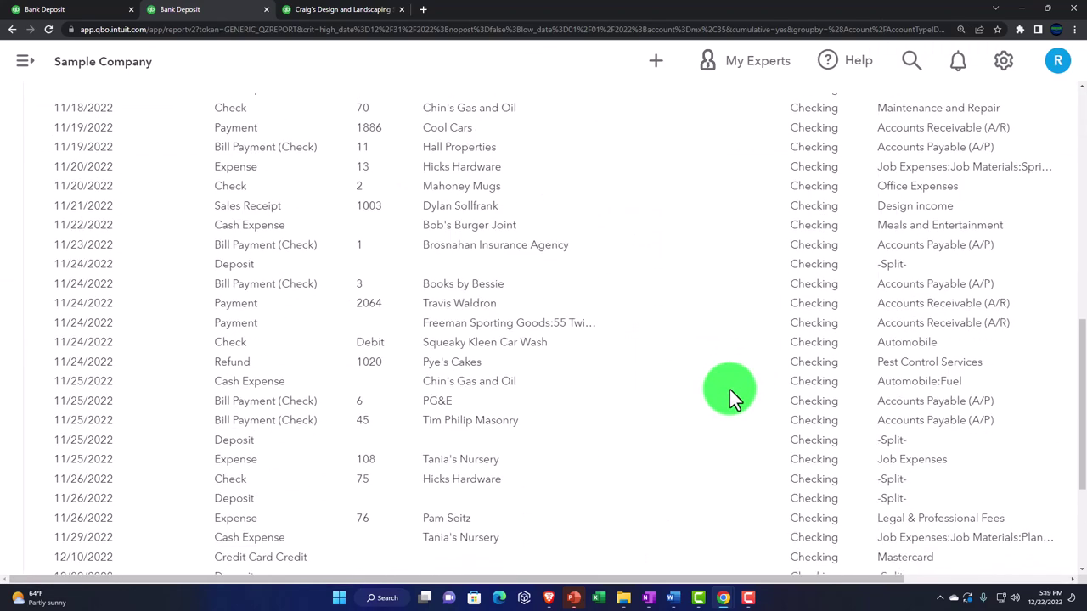
key(ctrl+minus)
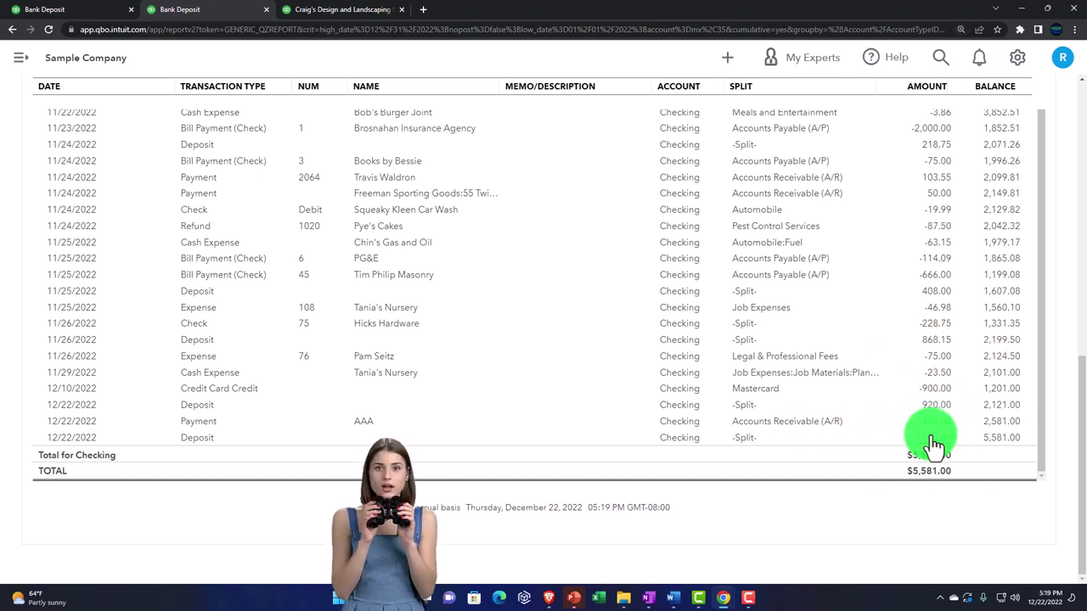
scroll(500, 387, up, 15)
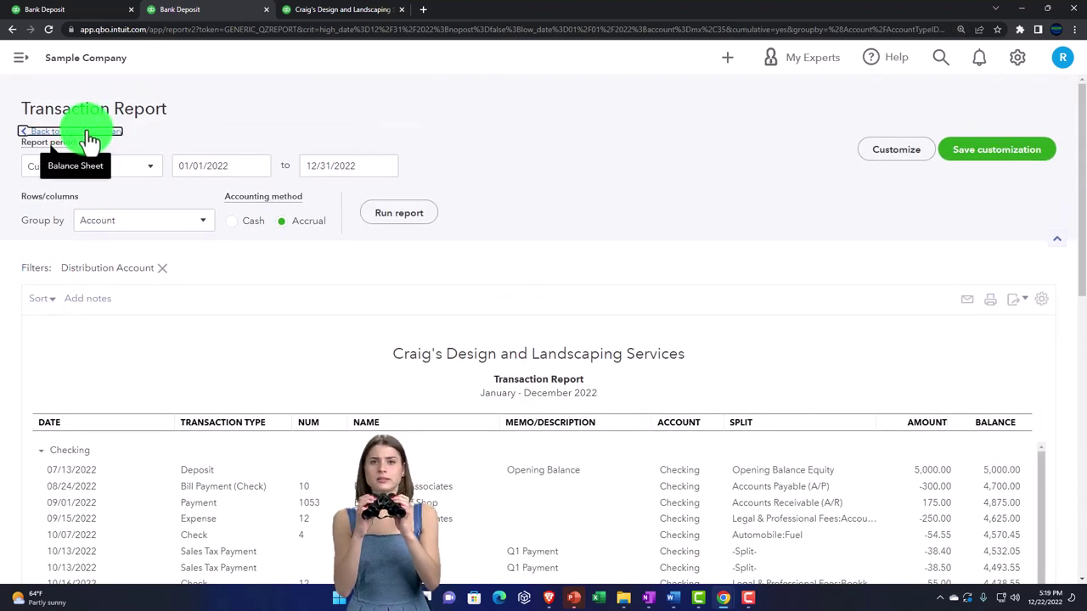
click(88, 133)
Step: Examine the Owner Investment balance and the Loan Payable detail from the balance sheet, and go back to the customers page
scroll(215, 312, down, 5)
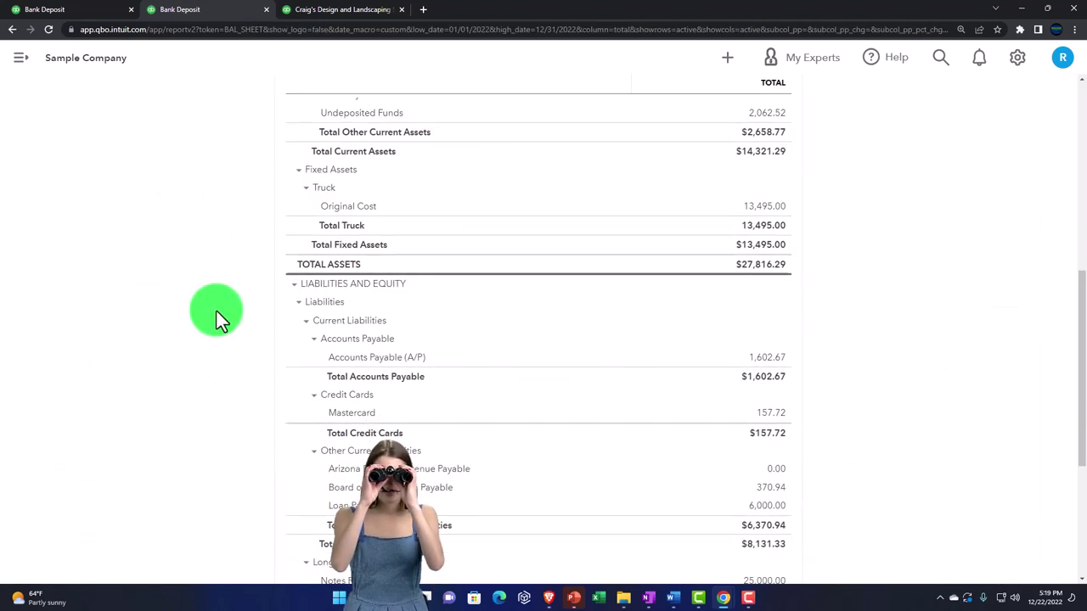
scroll(216, 310, down, 3)
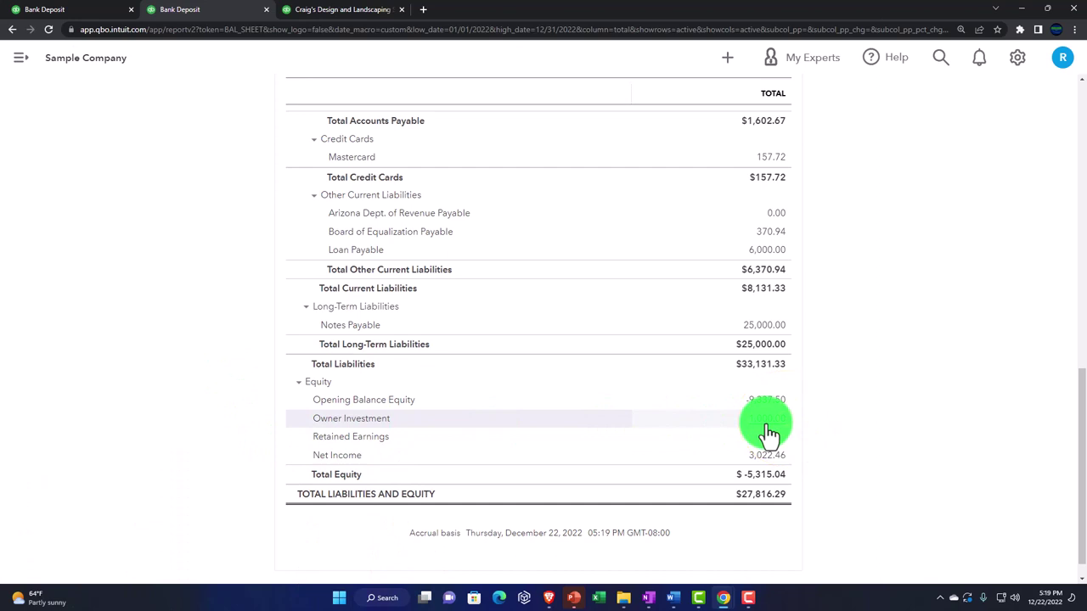
scroll(592, 429, up, 1)
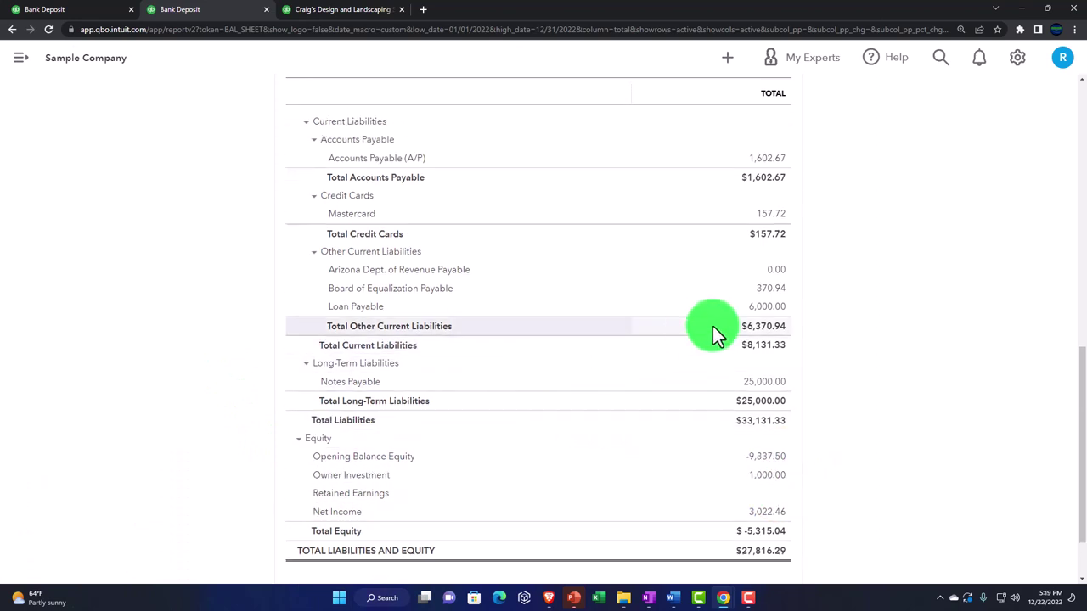
click(761, 313)
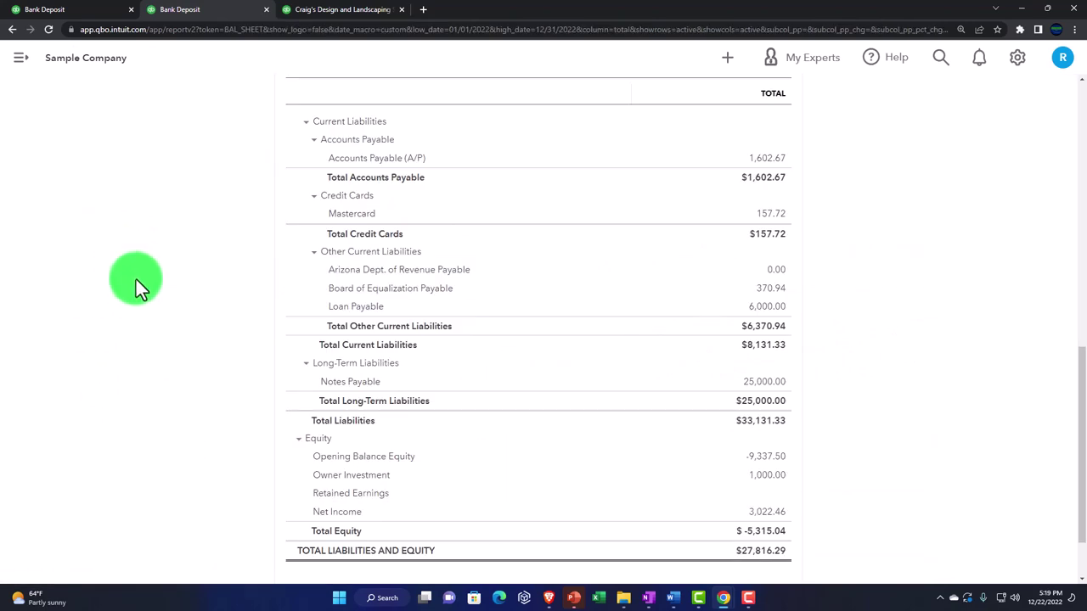
scroll(136, 280, up, 2)
click(81, 10)
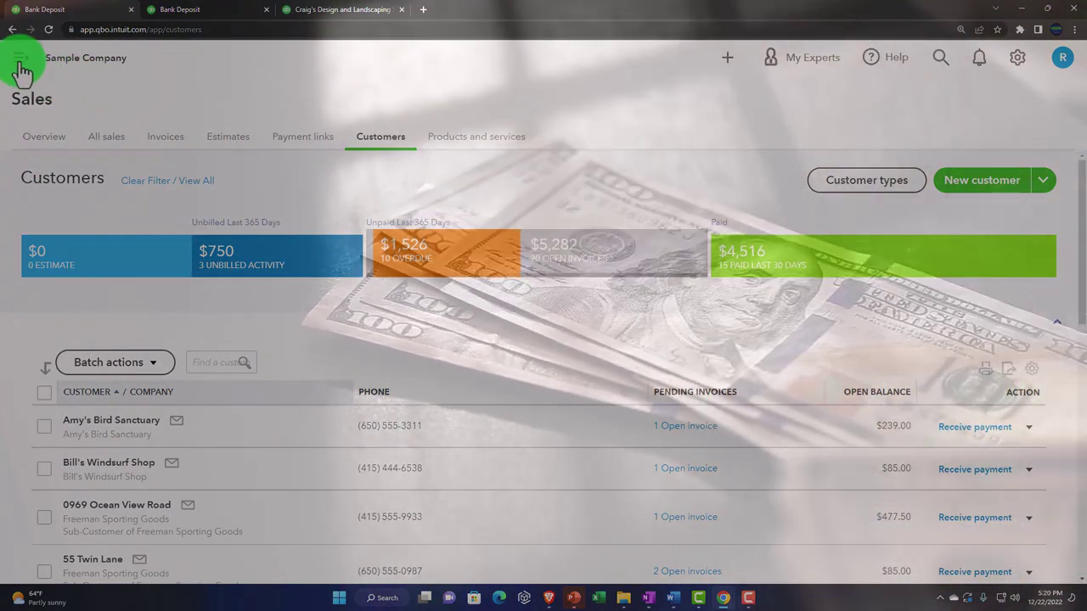
Step: Open the company's chart of accounts and collapse the side navigation
click(19, 61)
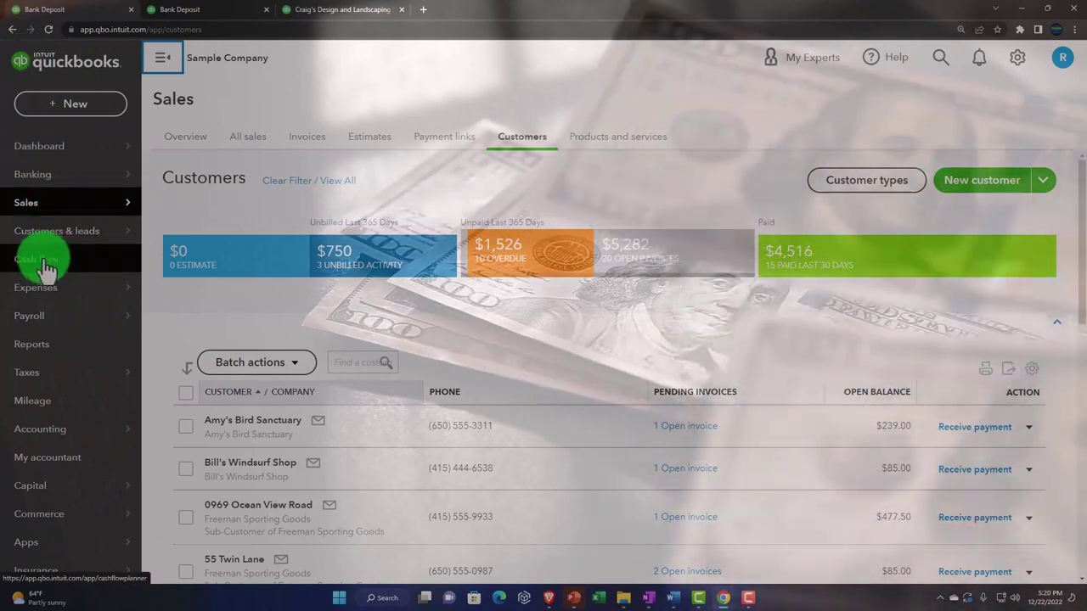
click(42, 434)
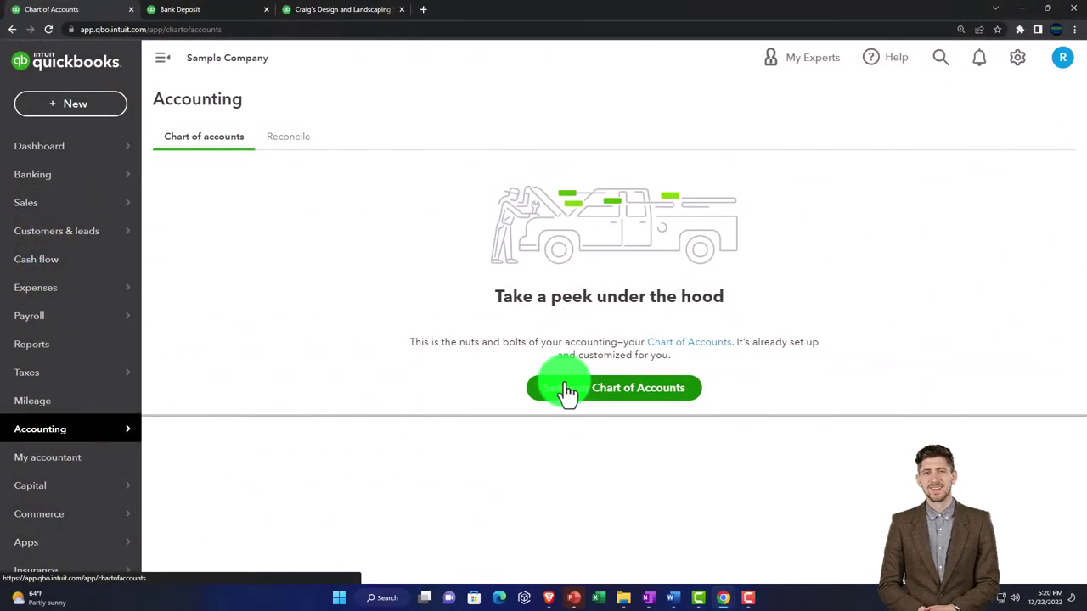
click(568, 390)
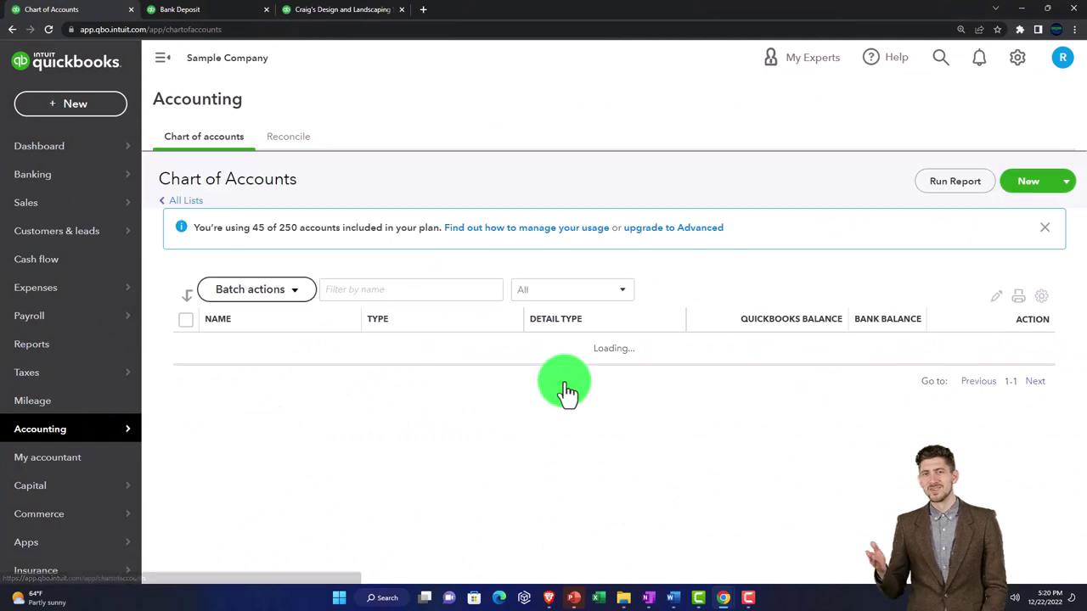
click(161, 61)
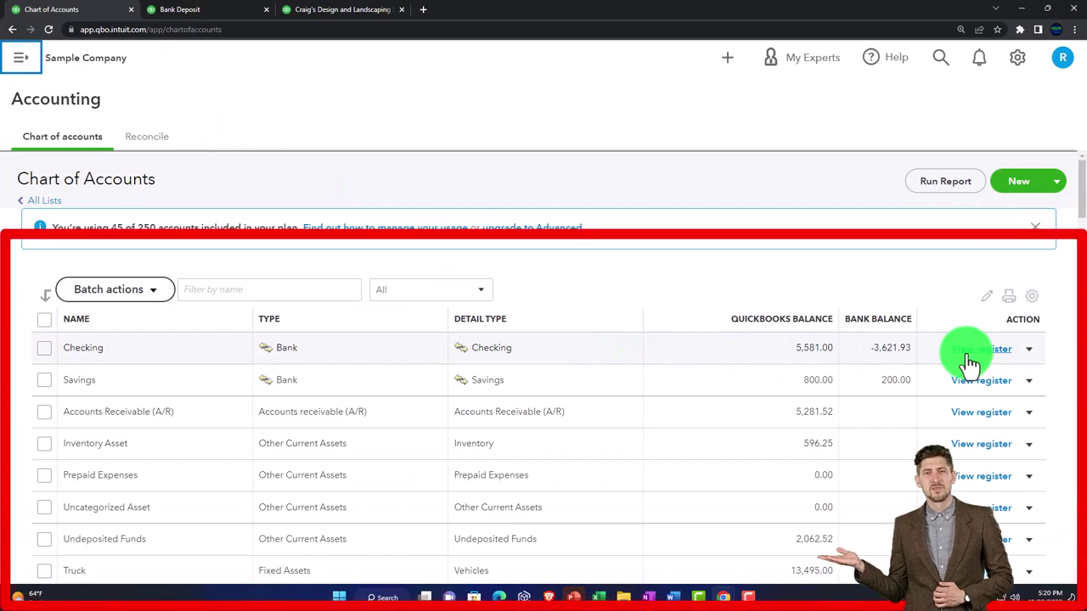
Step: Look through the accounts list, open the Checking account's register, and dismiss the register introduction
scroll(972, 378, down, 5)
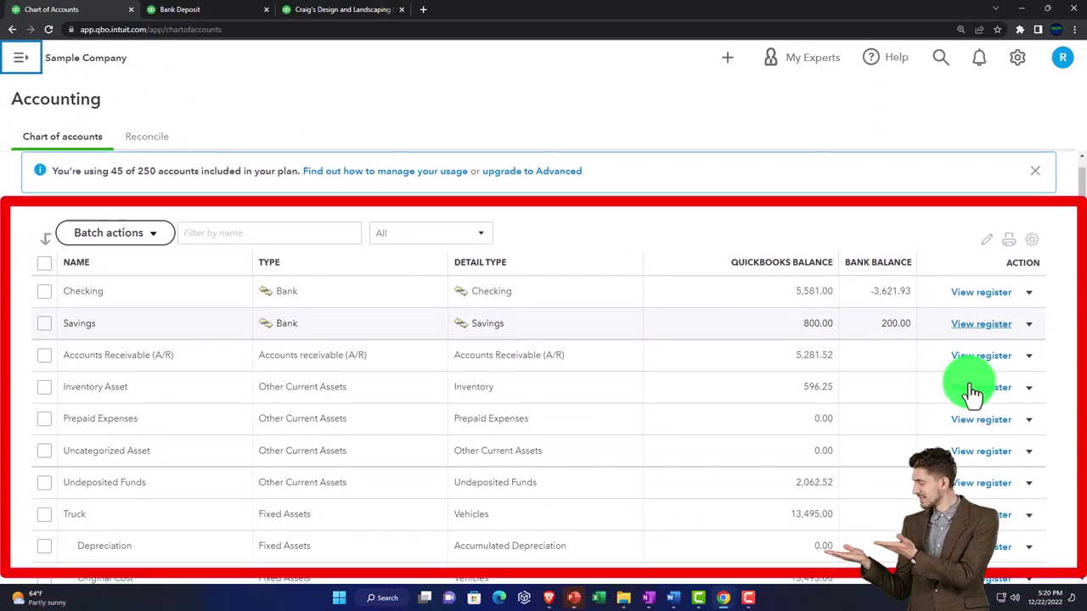
scroll(973, 391, down, 8)
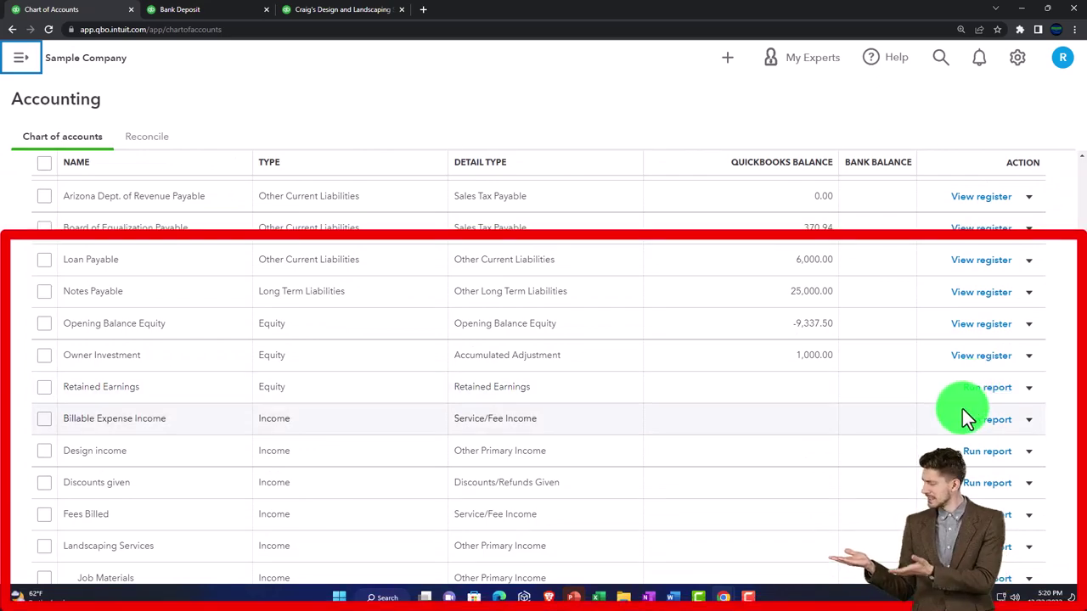
scroll(965, 422, up, 13)
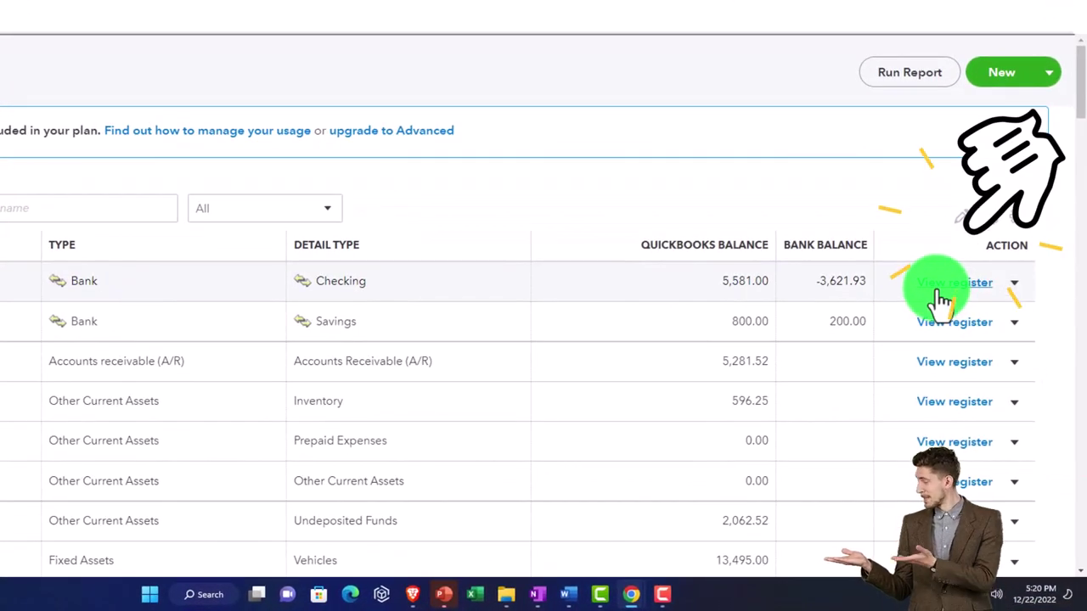
click(943, 288)
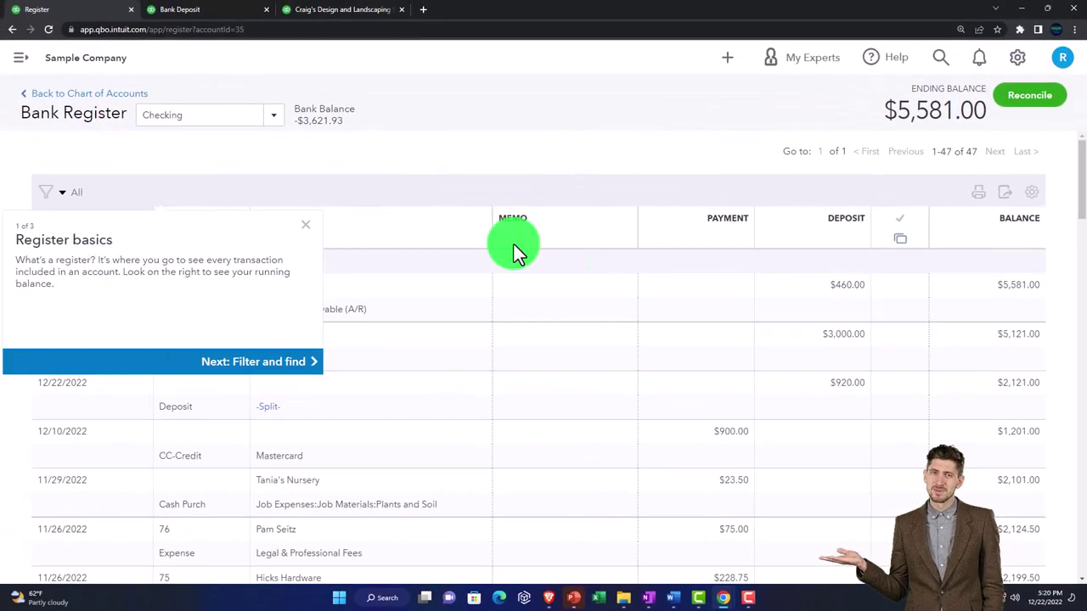
click(310, 225)
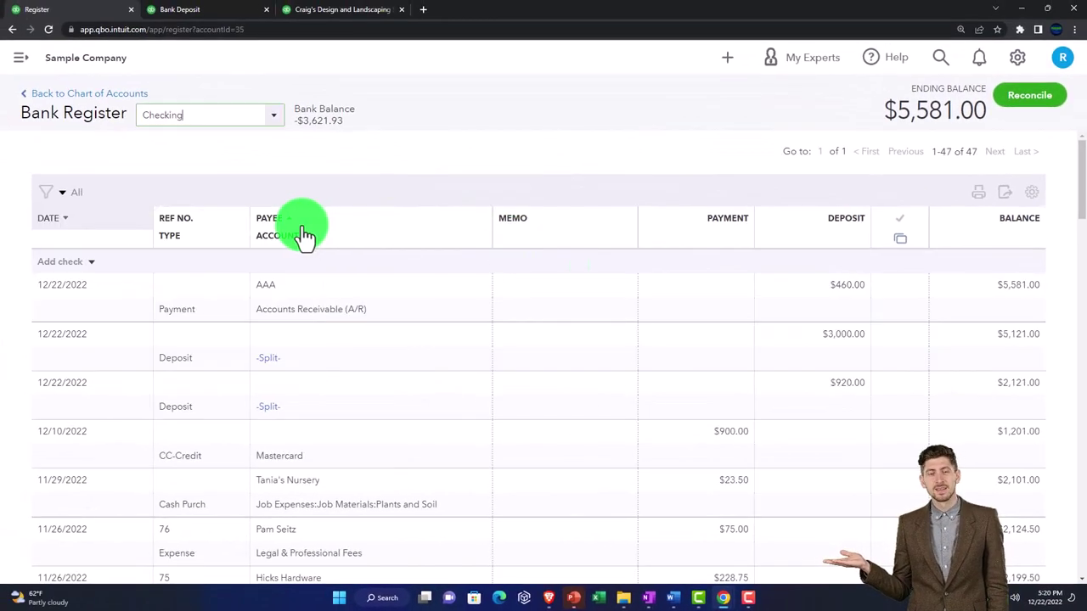
Step: Add a new deposit line to the Checking register with a deposit amount of 5,000.00
click(90, 264)
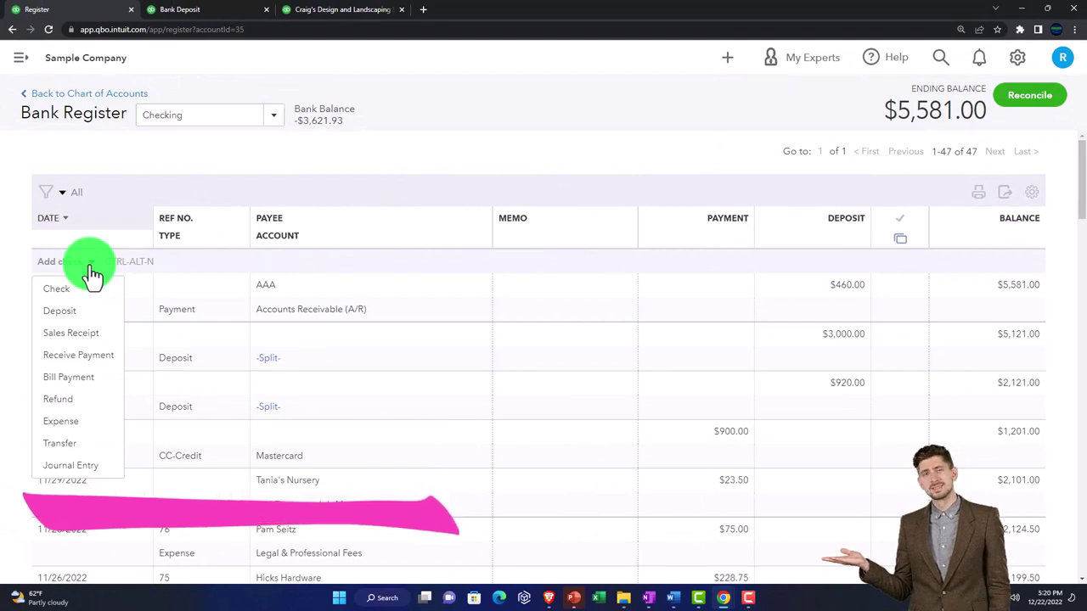
click(80, 316)
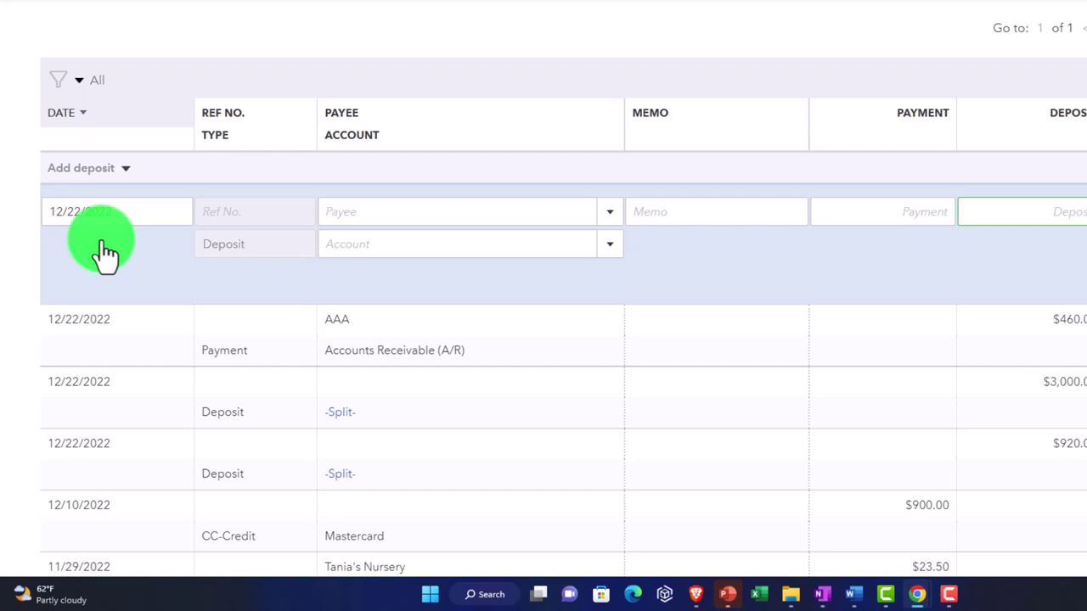
text(5000)
key(Tab)
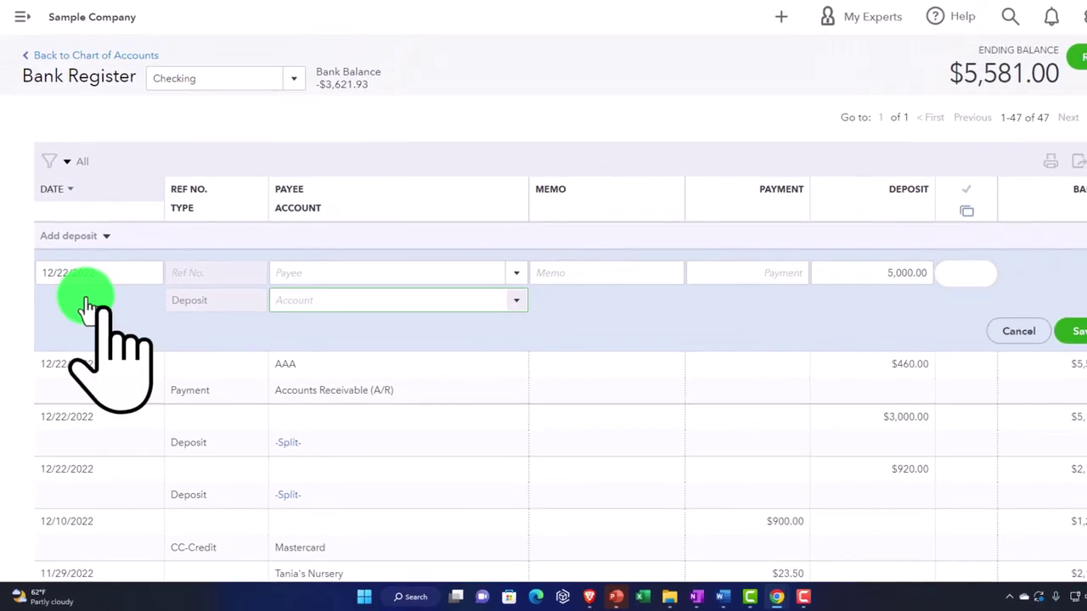
Step: Assign the new deposit to the Loan Payable account, and save the register entry
text(la)
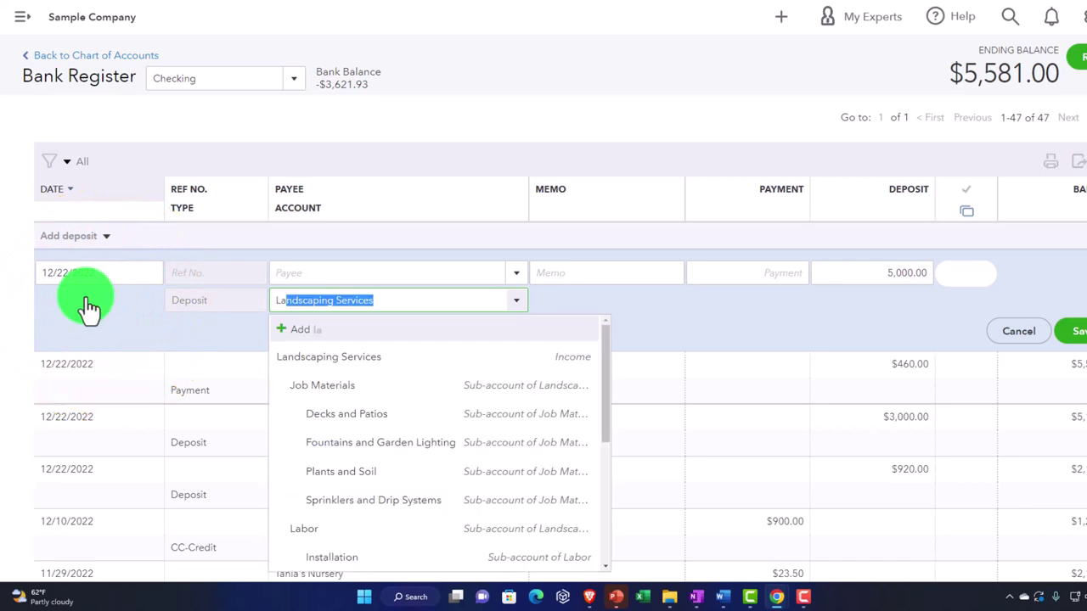
text(n)
key(BackSpace)
key(BackSpace)
key(BackSpace)
text(oan Payable)
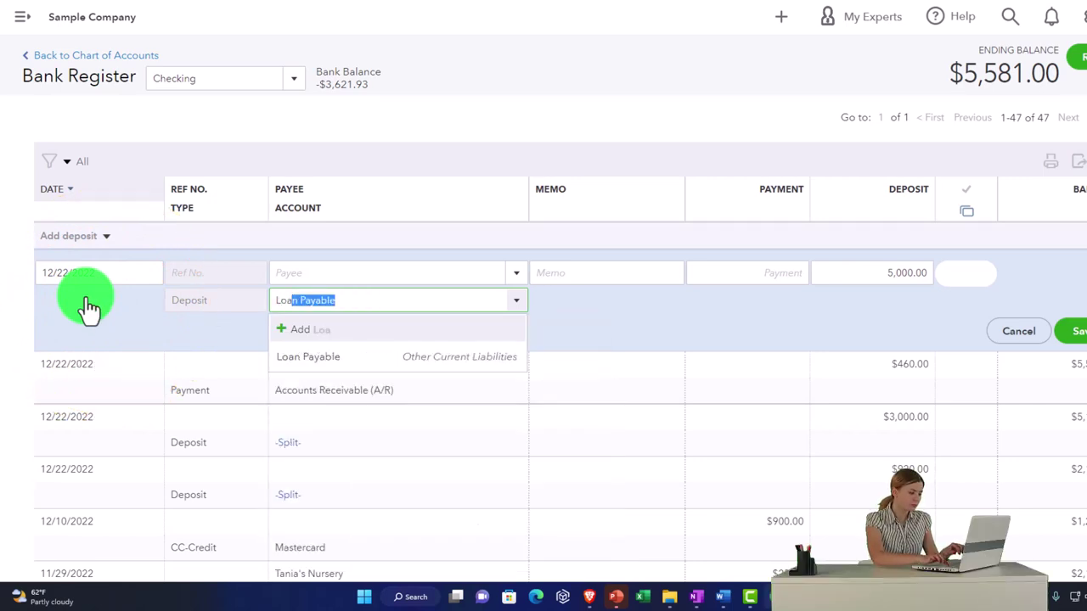
click(87, 302)
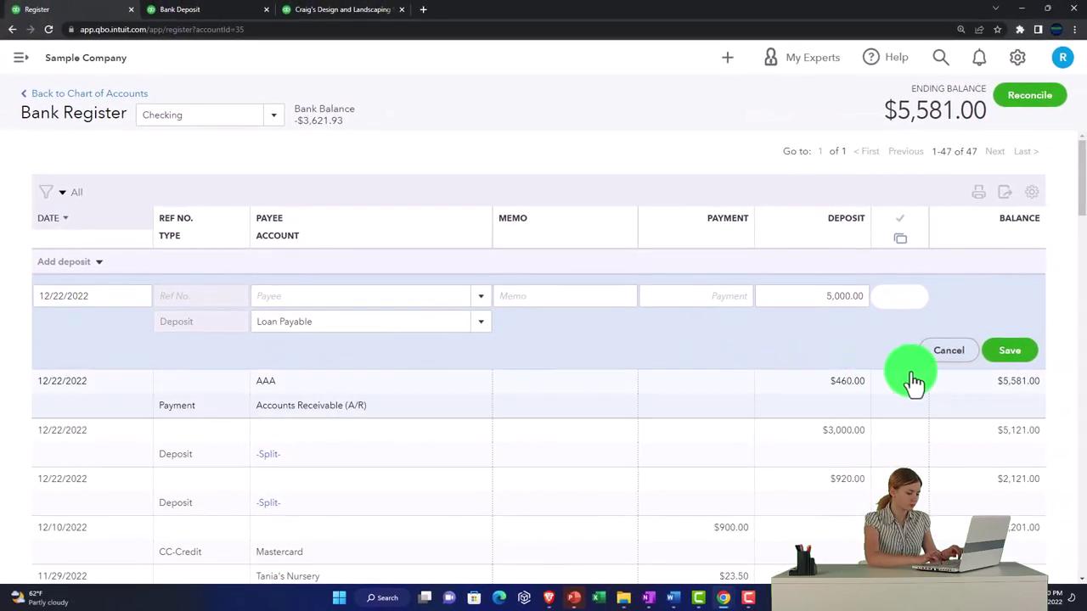
click(1015, 355)
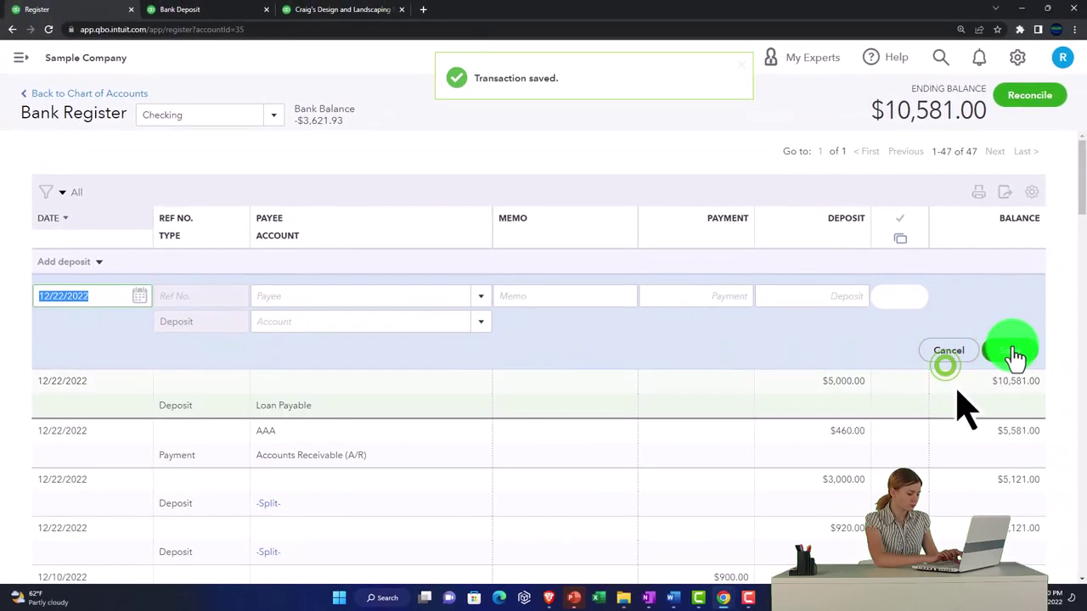
Step: Open the Loan Payable deposit from the register in the full bank deposit form, examine its added funds line, and return to the register
click(227, 418)
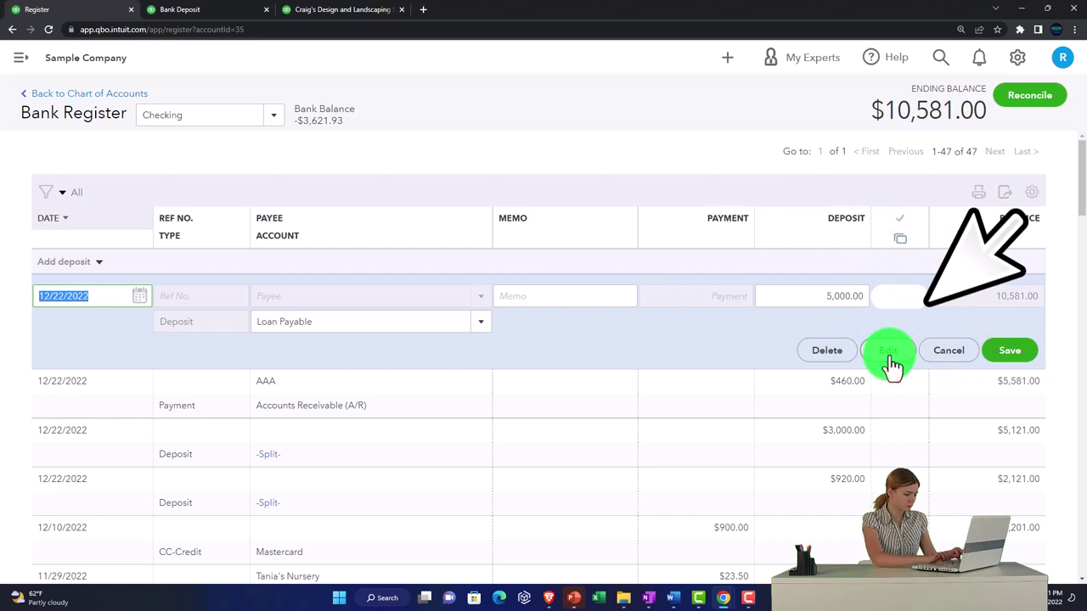
click(889, 357)
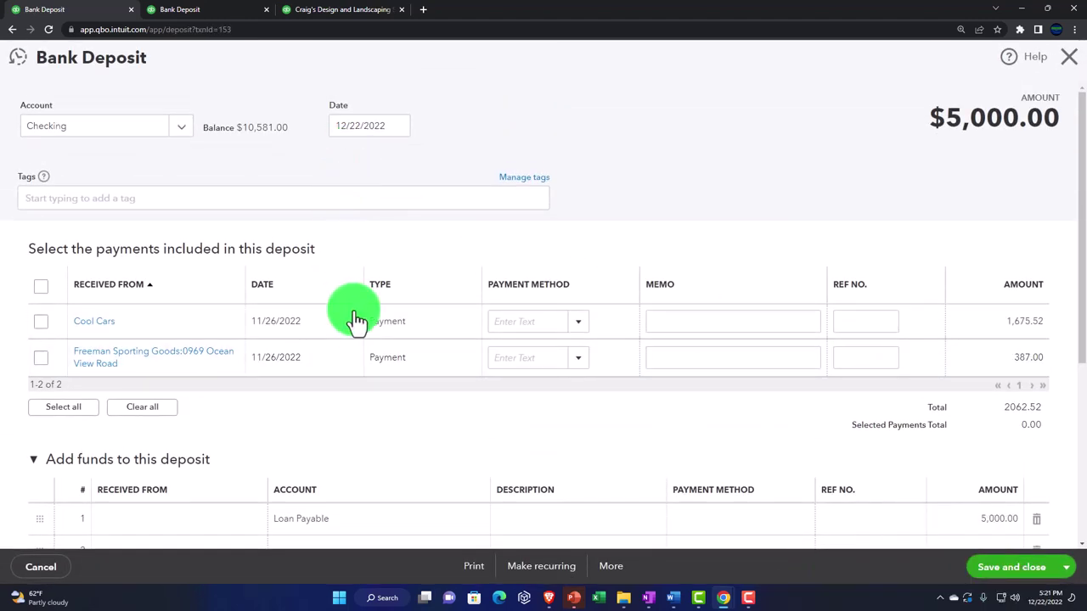
scroll(355, 323, down, 2)
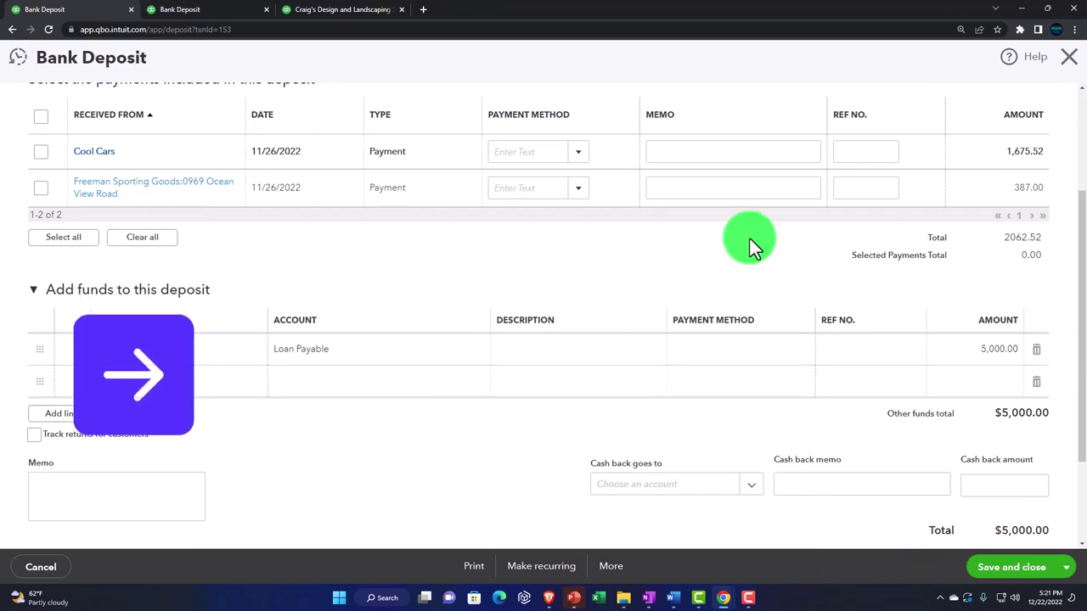
click(1068, 70)
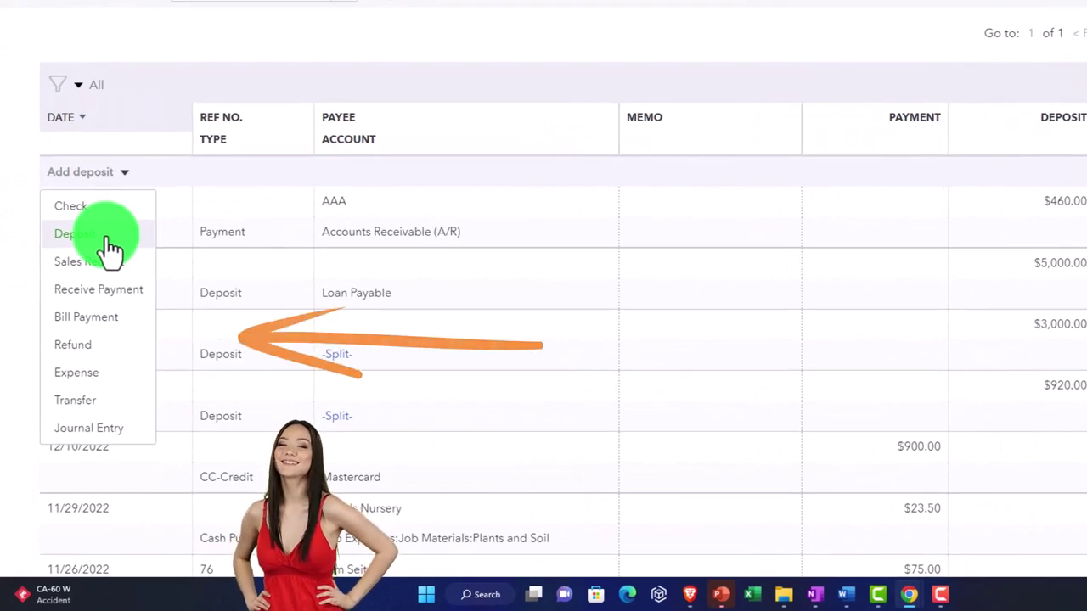
click(306, 41)
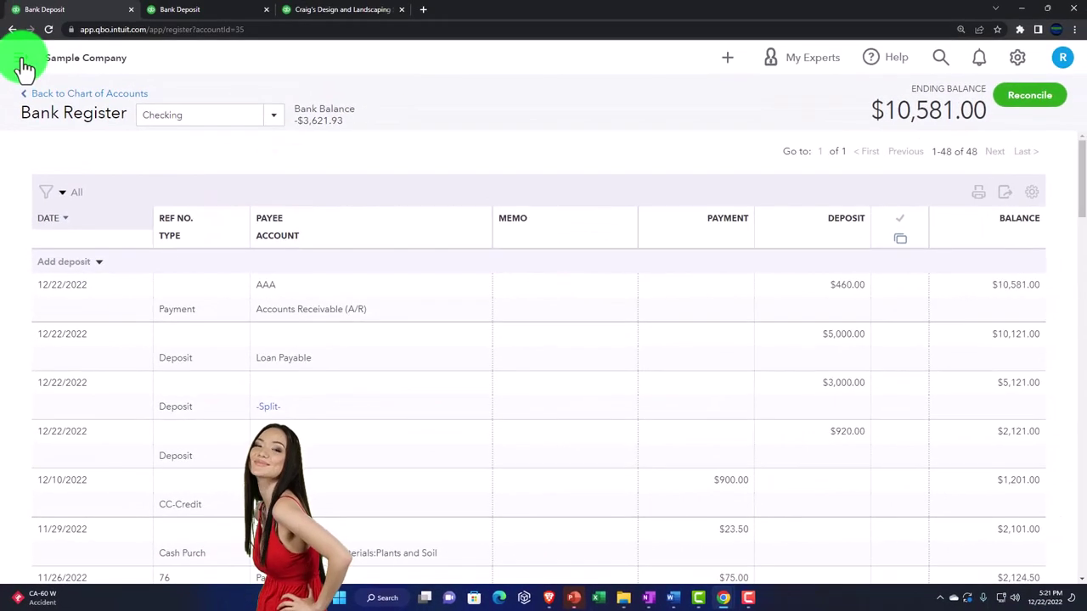
Step: Open the bank transactions page, dismiss the bank connection message, and bring the transactions for review into view
click(22, 59)
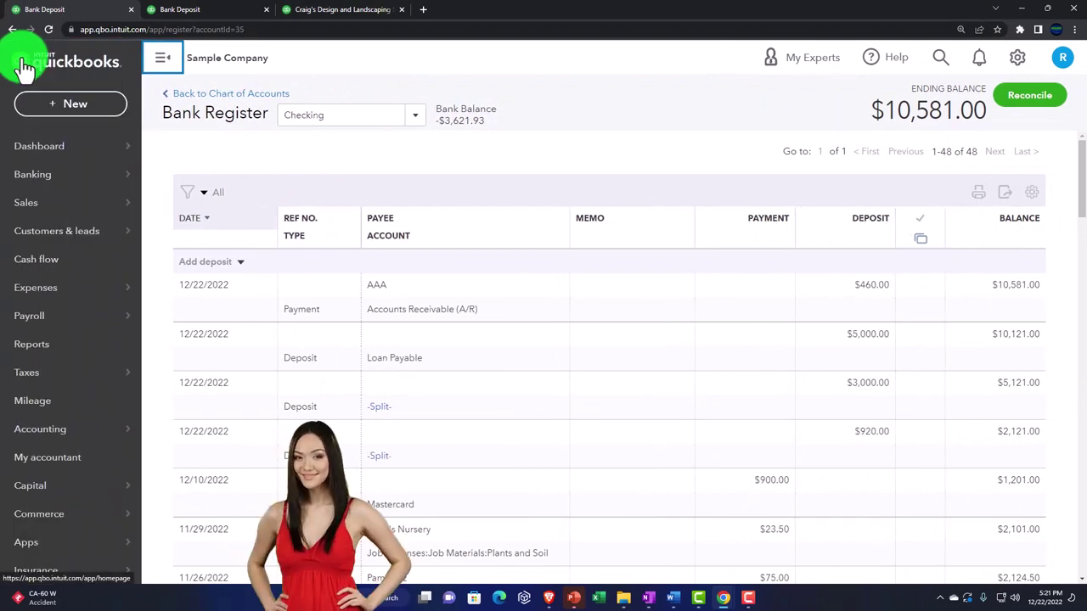
click(32, 178)
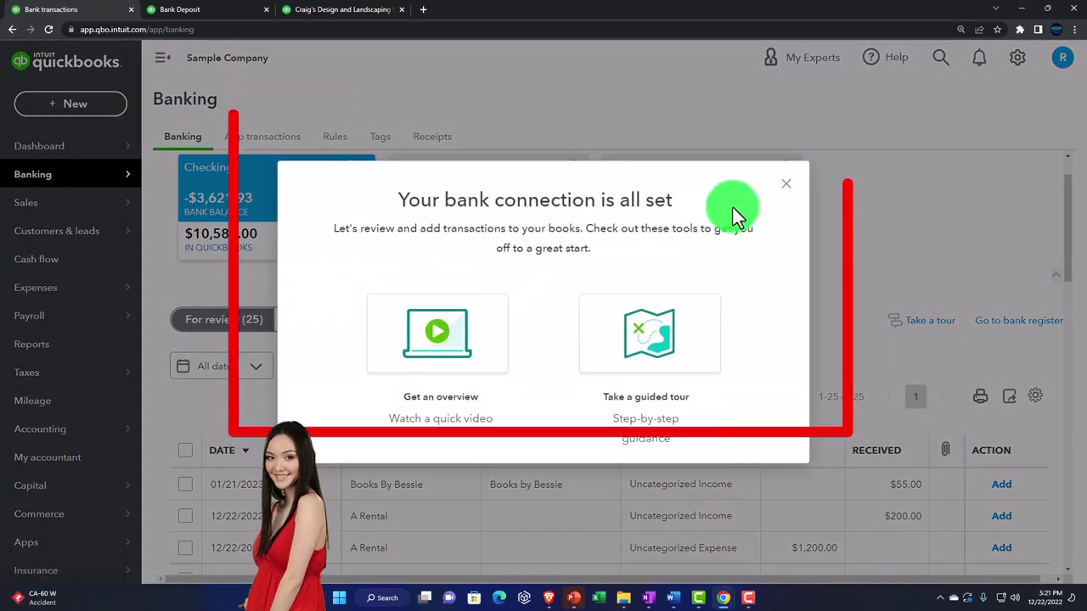
click(785, 185)
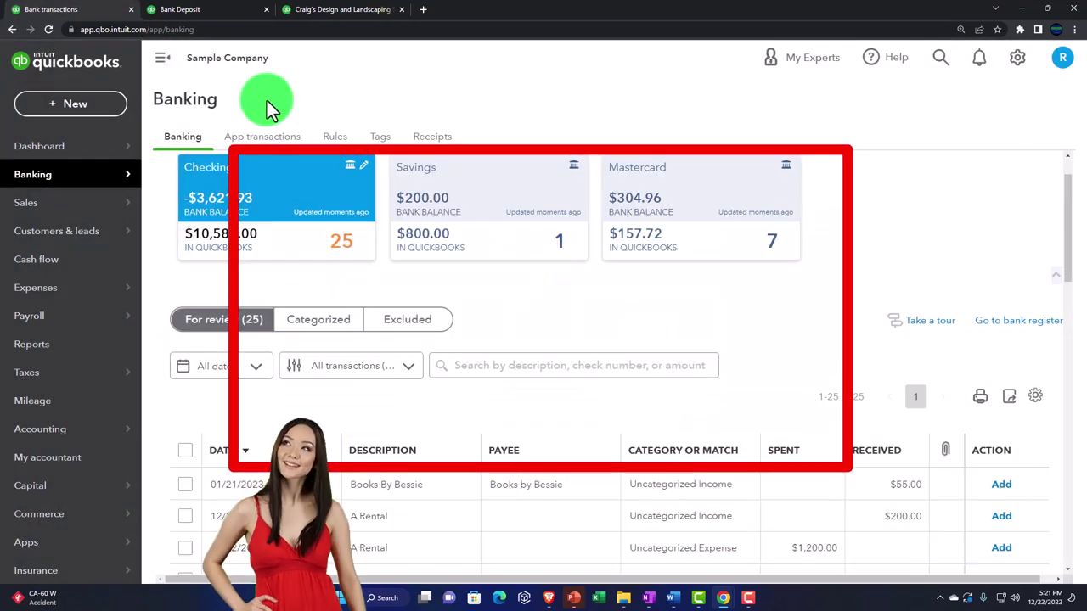
click(163, 60)
scroll(493, 332, down, 5)
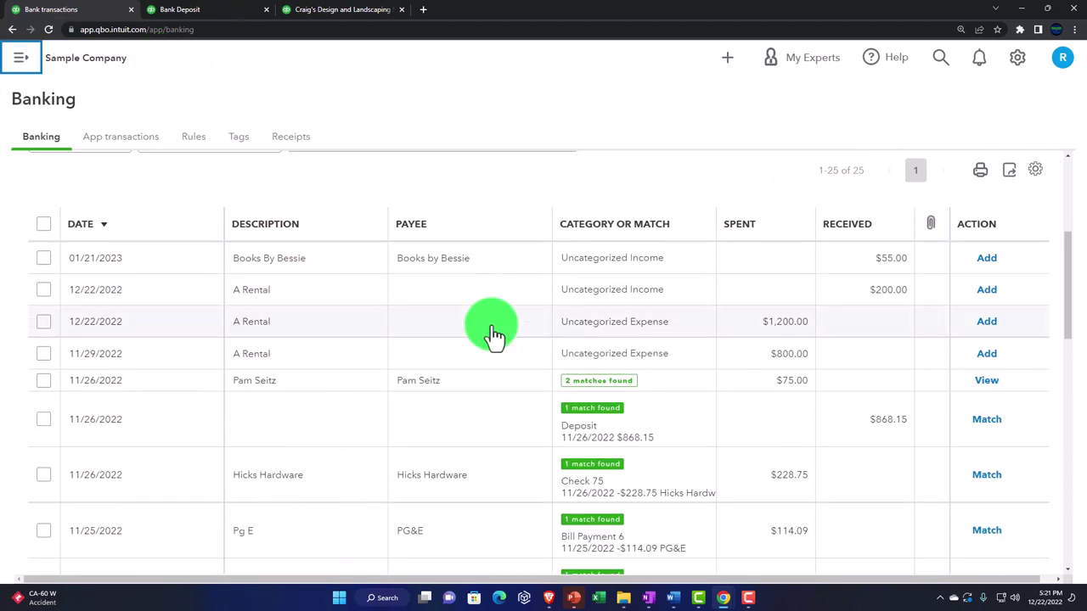
Step: Expand the 01/21/2023 Books By Bessie bank transaction, and start adding a new account from its category choices
click(852, 269)
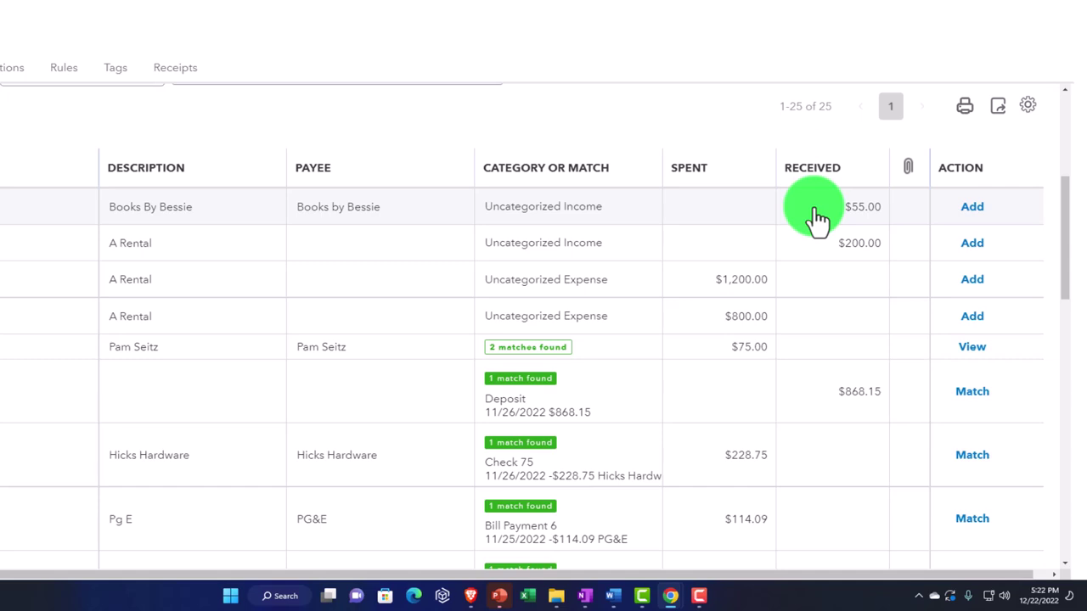
click(818, 218)
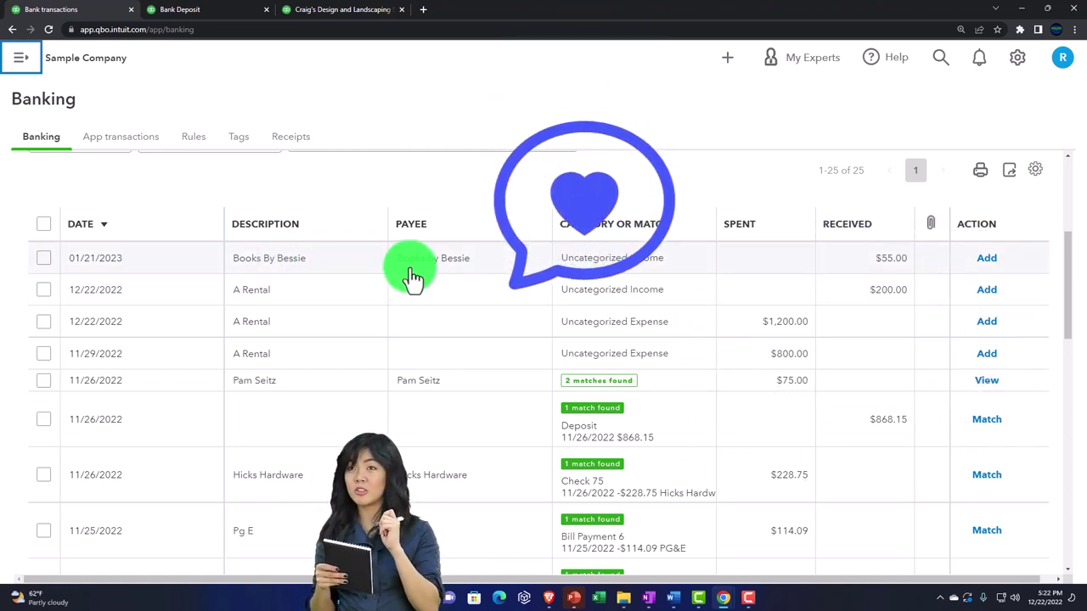
click(597, 270)
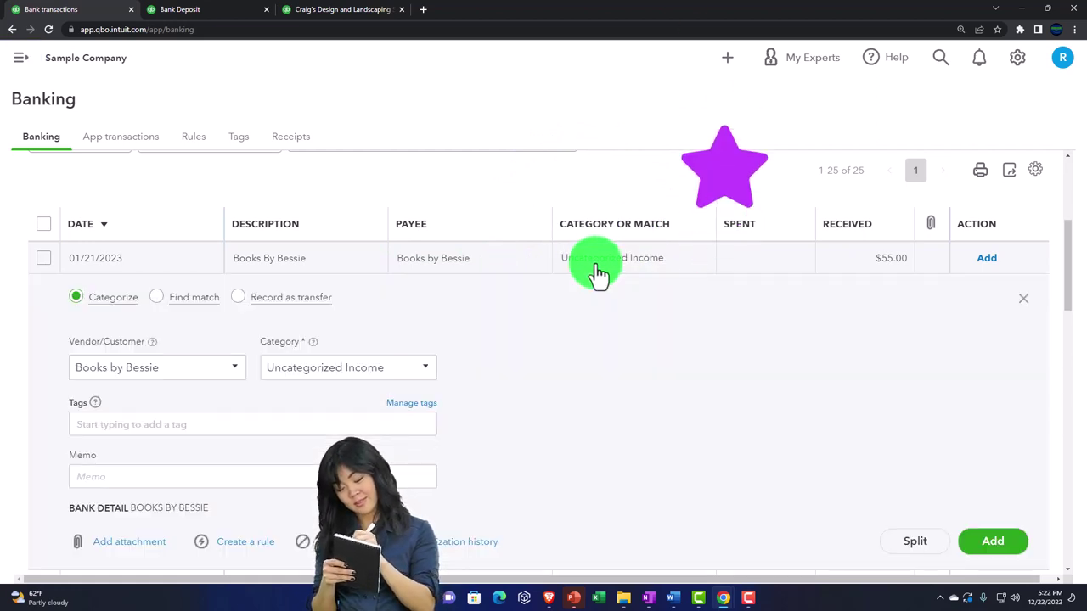
click(376, 367)
click(425, 367)
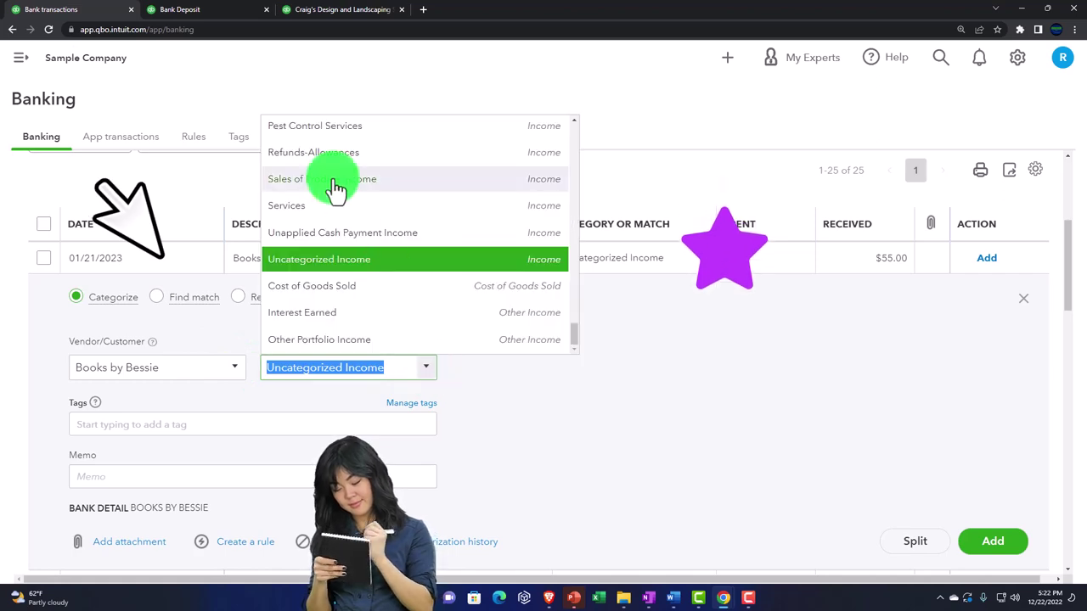
scroll(336, 188, up, 15)
scroll(336, 189, down, 8)
scroll(338, 190, up, 4)
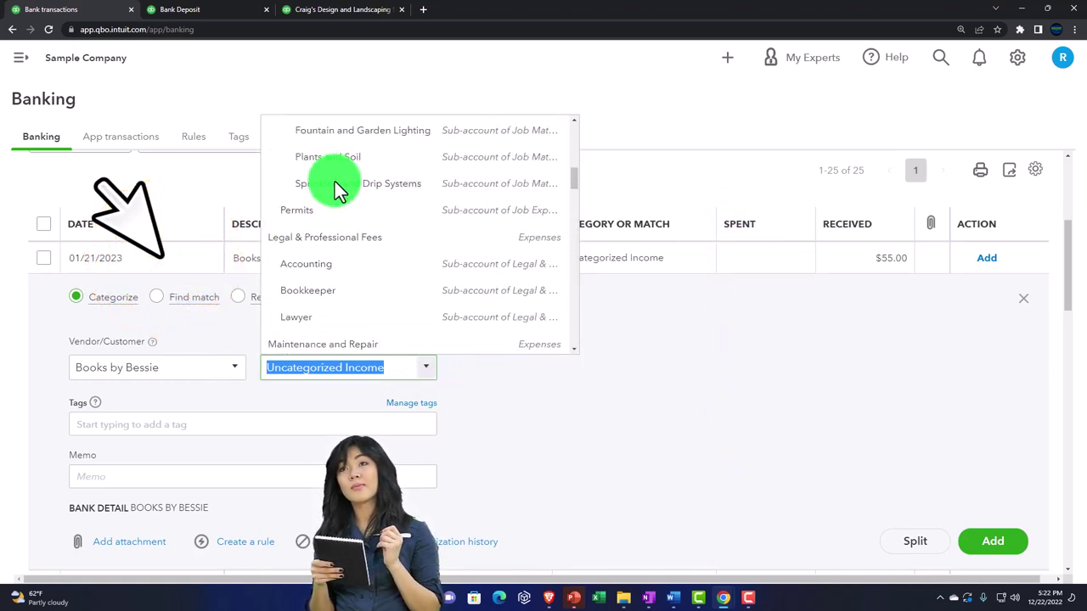
scroll(337, 186, up, 10)
click(297, 132)
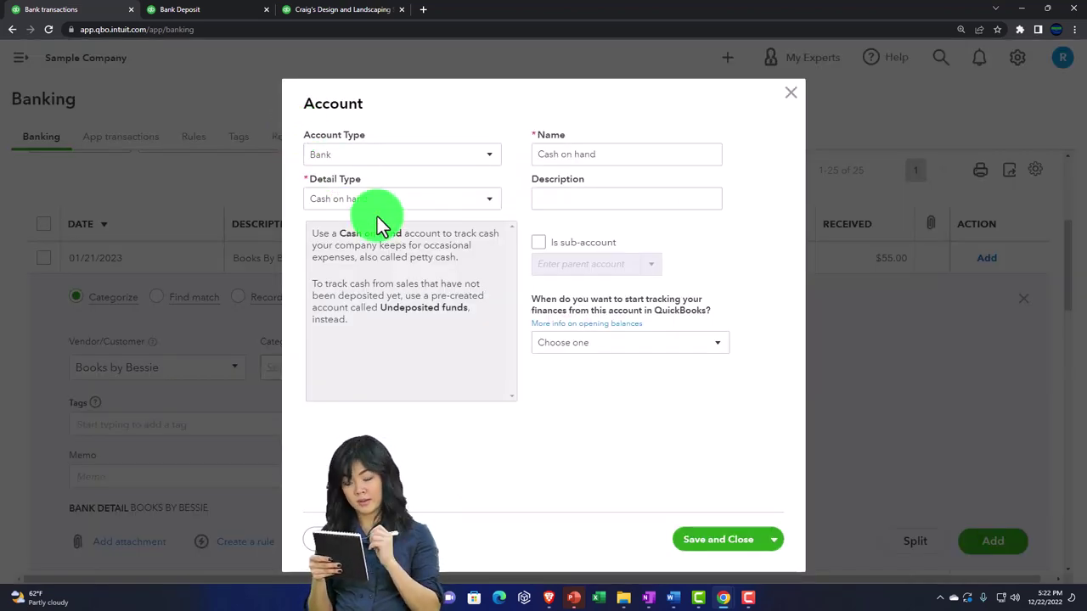
Step: Set the new account's type to Income, name it "Income test", and save it as the transaction's category
click(363, 161)
click(364, 384)
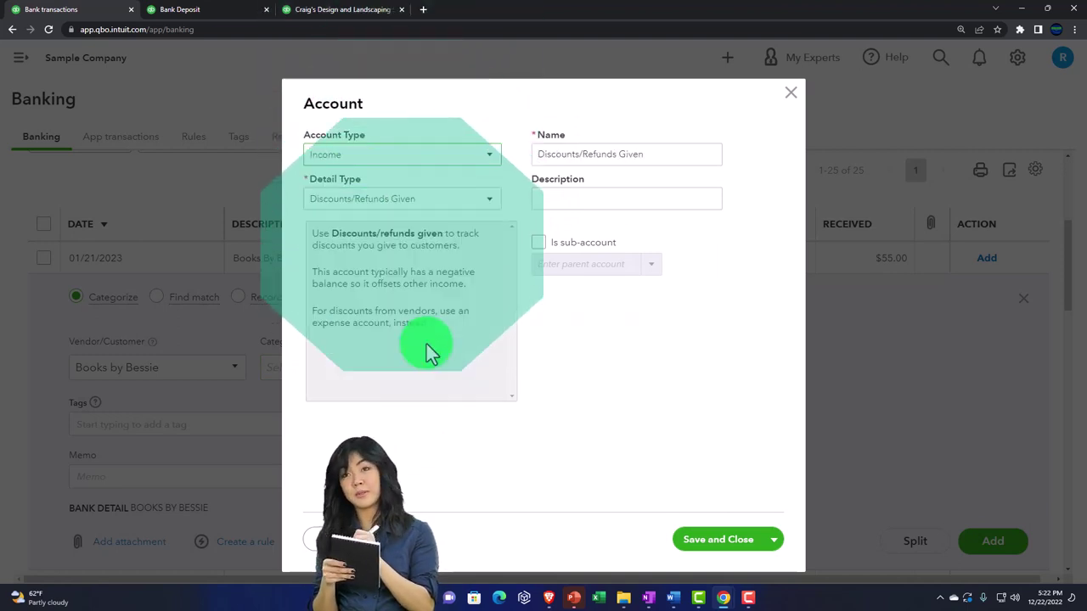
triple_click(583, 154)
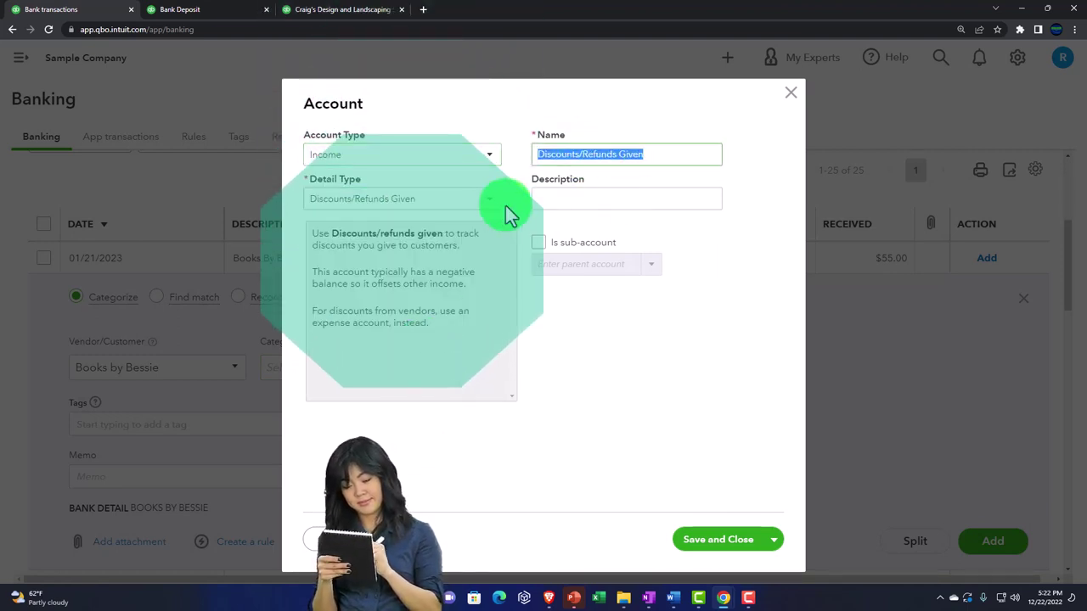
text(Income)
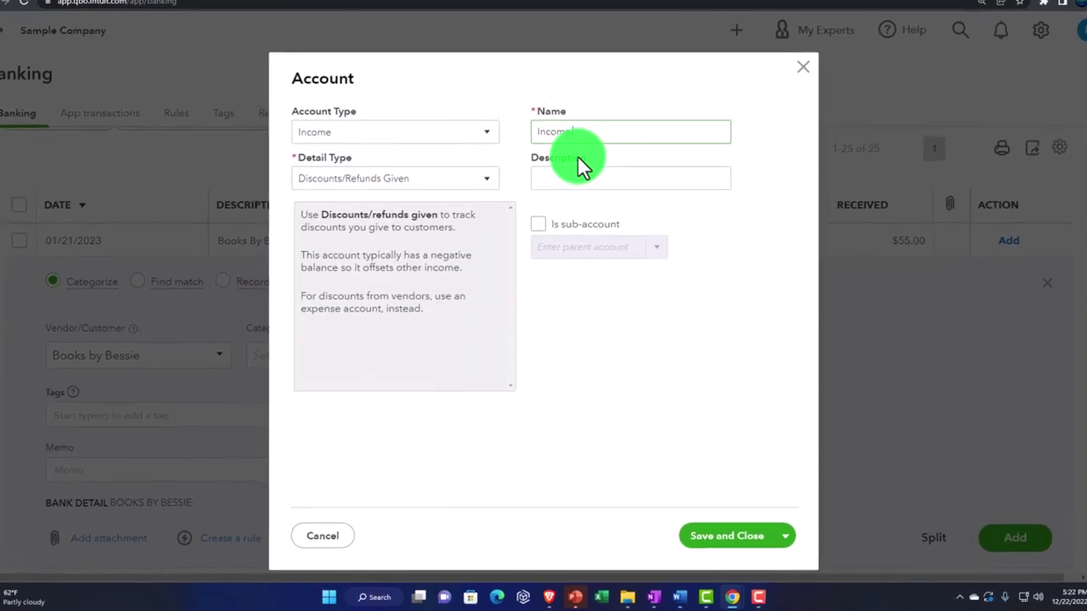
text( test)
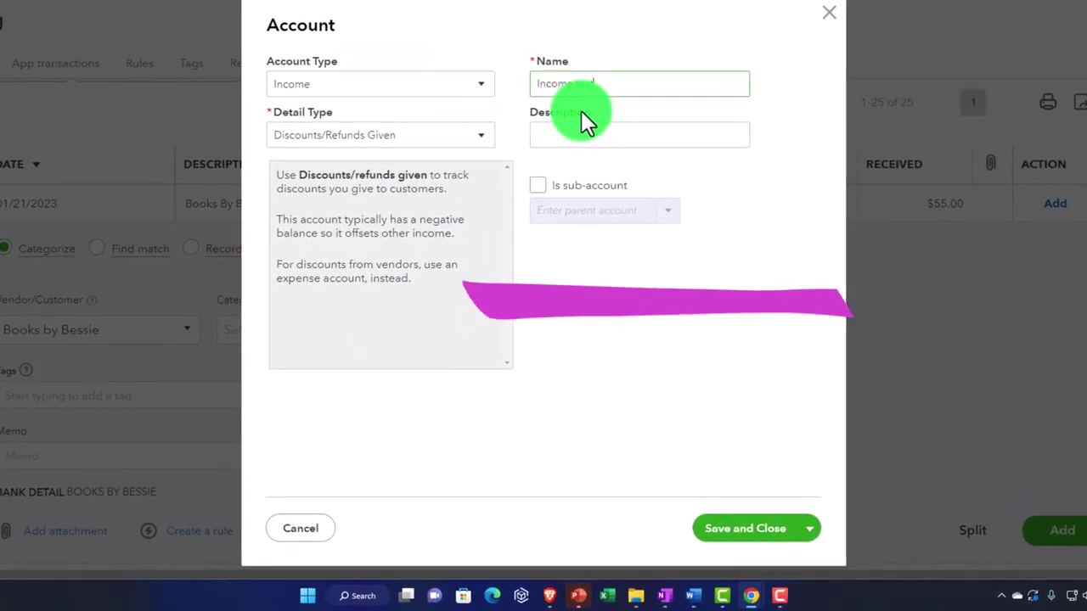
click(723, 530)
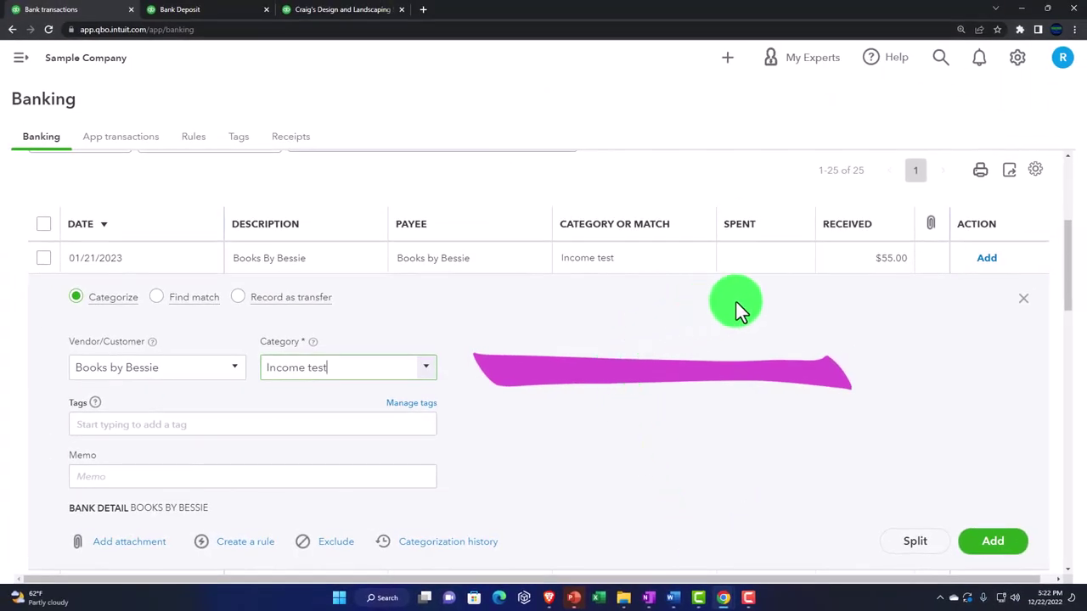
Step: Review the Books By Bessie transaction's details, and add it to the books under the Income test category
key(Tab)
scroll(481, 400, down, 2)
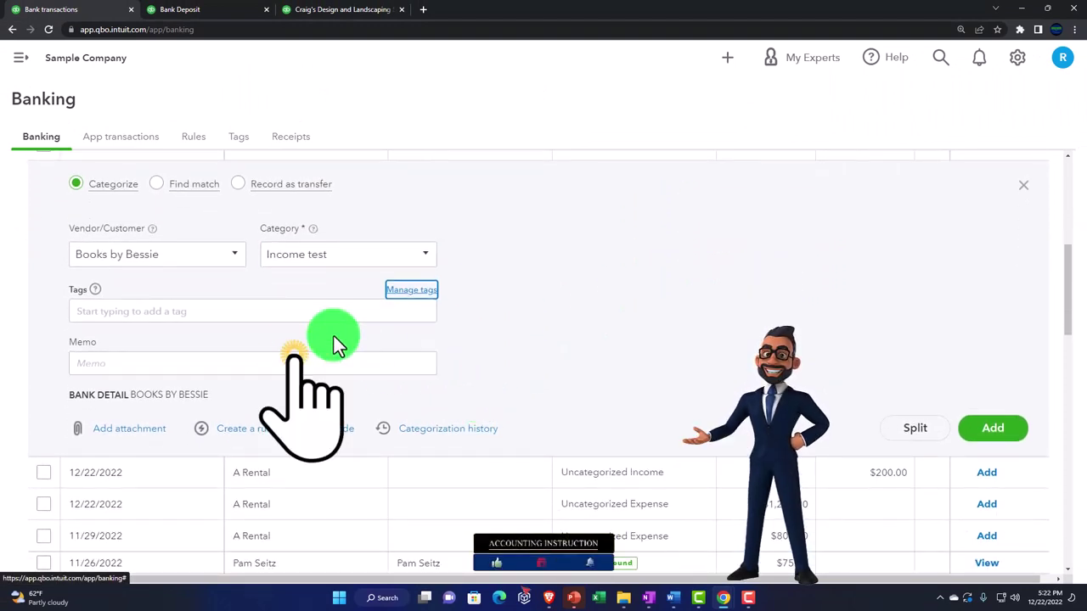
scroll(337, 344, up, 2)
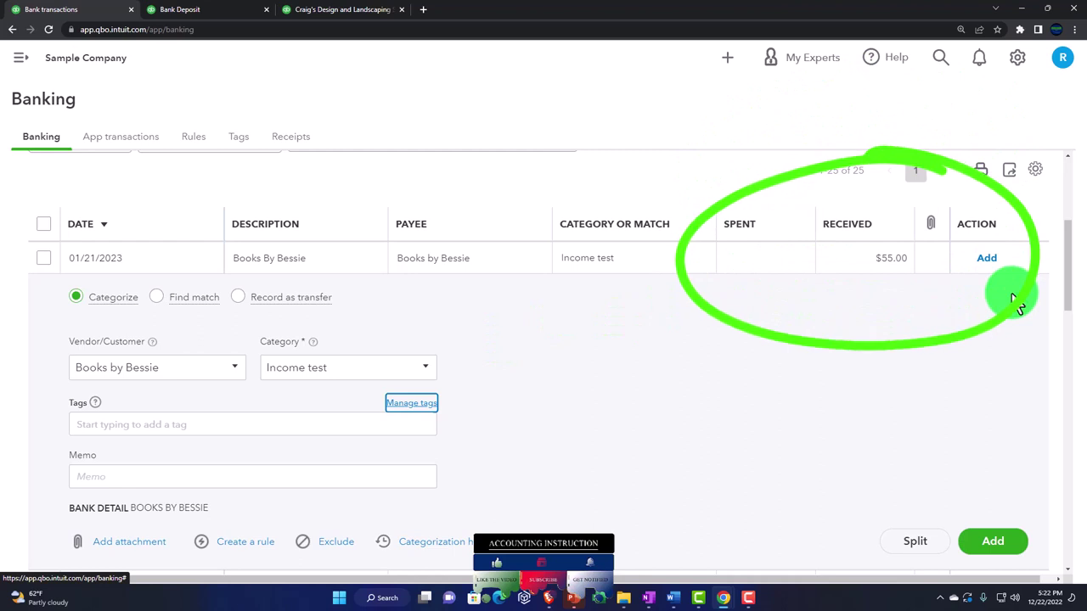
scroll(781, 401, down, 1)
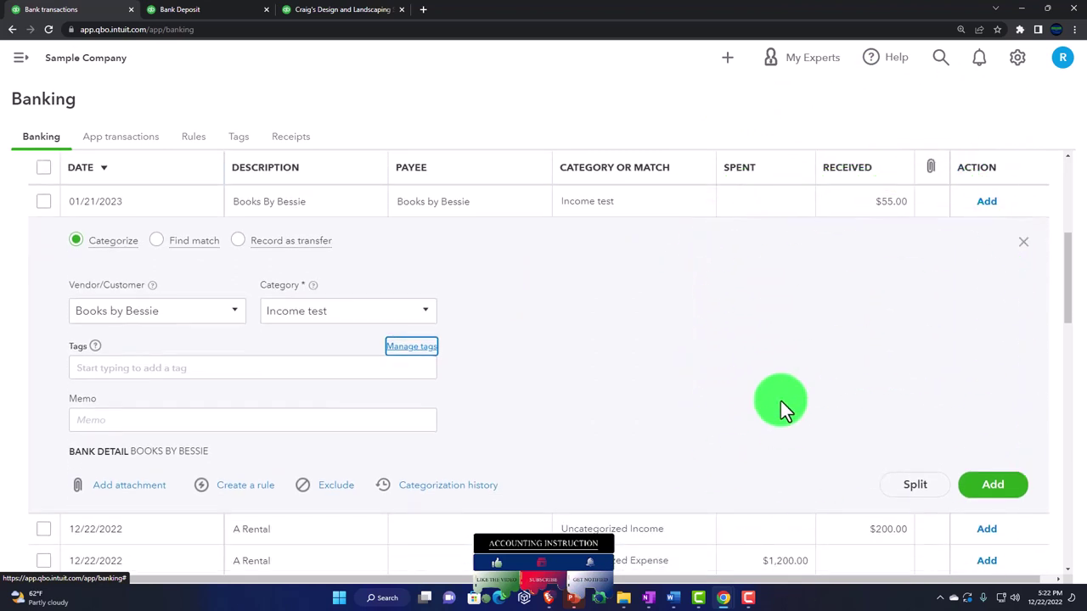
scroll(780, 400, down, 1)
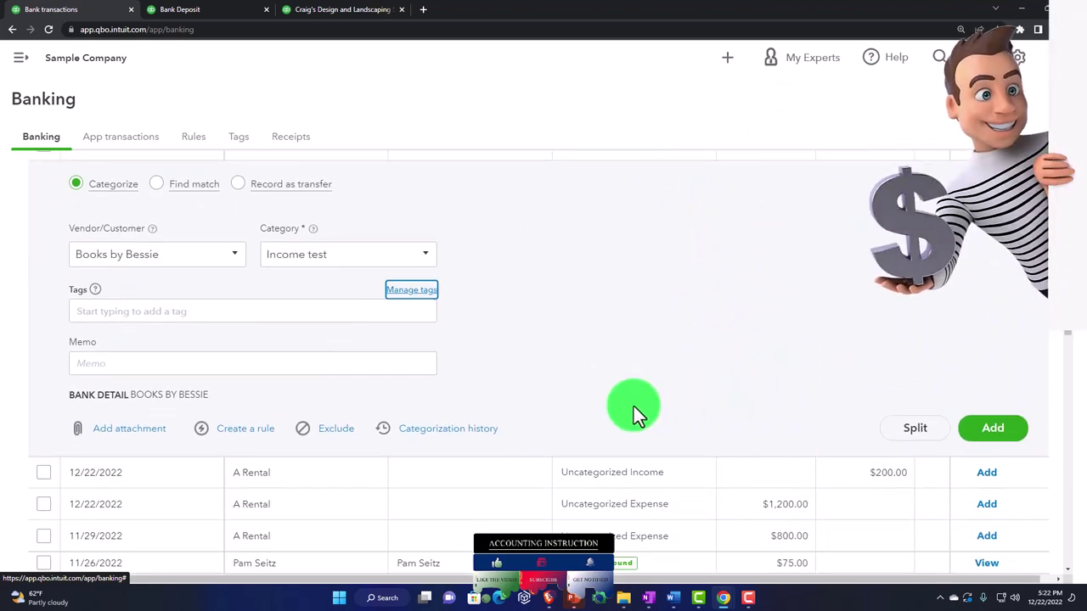
scroll(591, 405, up, 1)
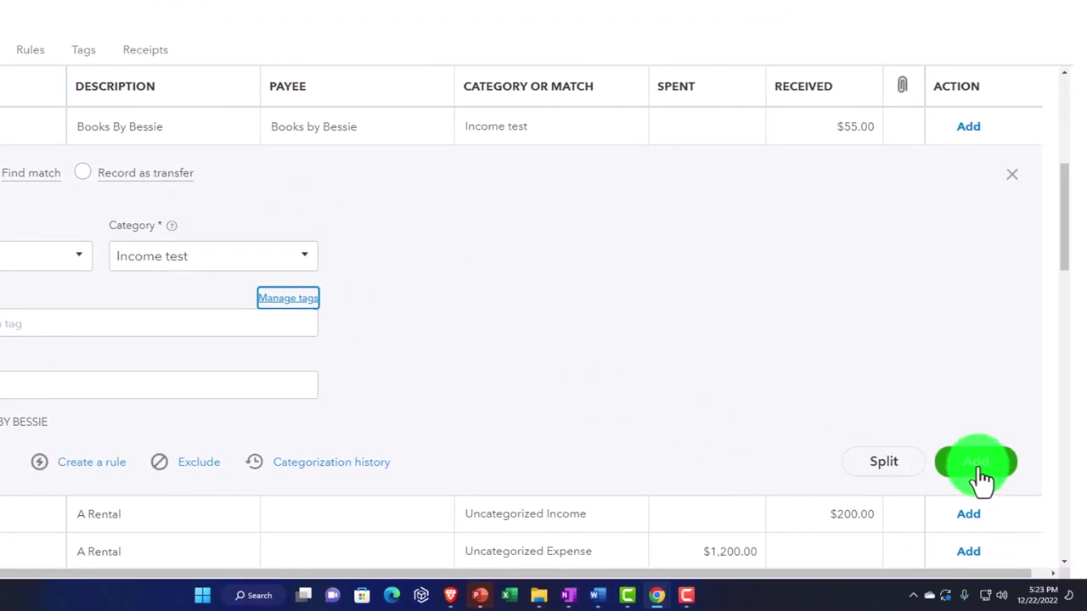
click(979, 464)
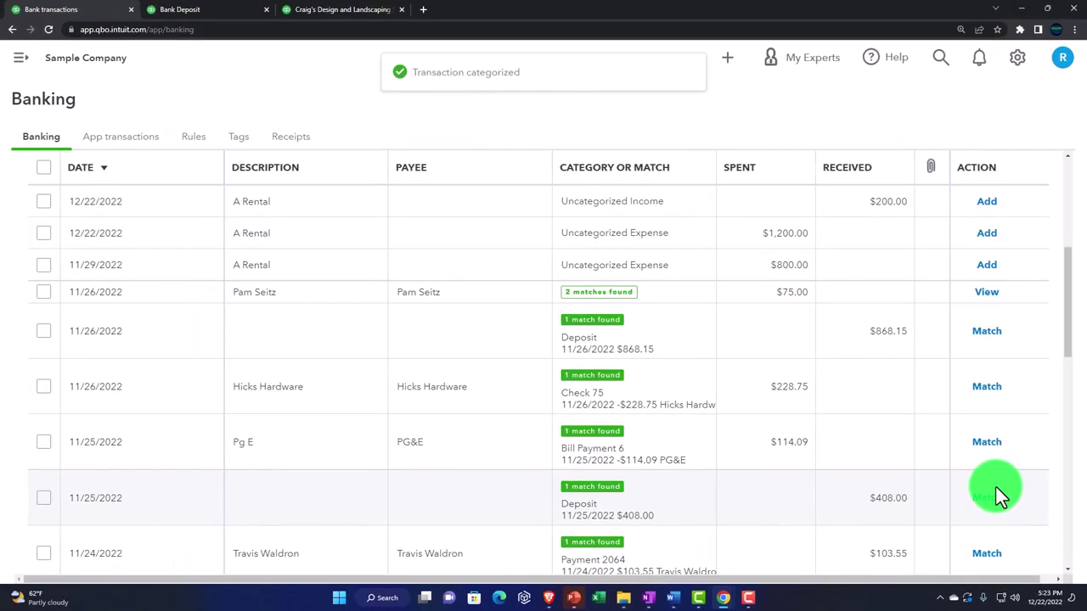
Step: Run the Profit and Loss report for the period 01/01/2023 to 12/31/2023
click(344, 17)
scroll(437, 330, up, 5)
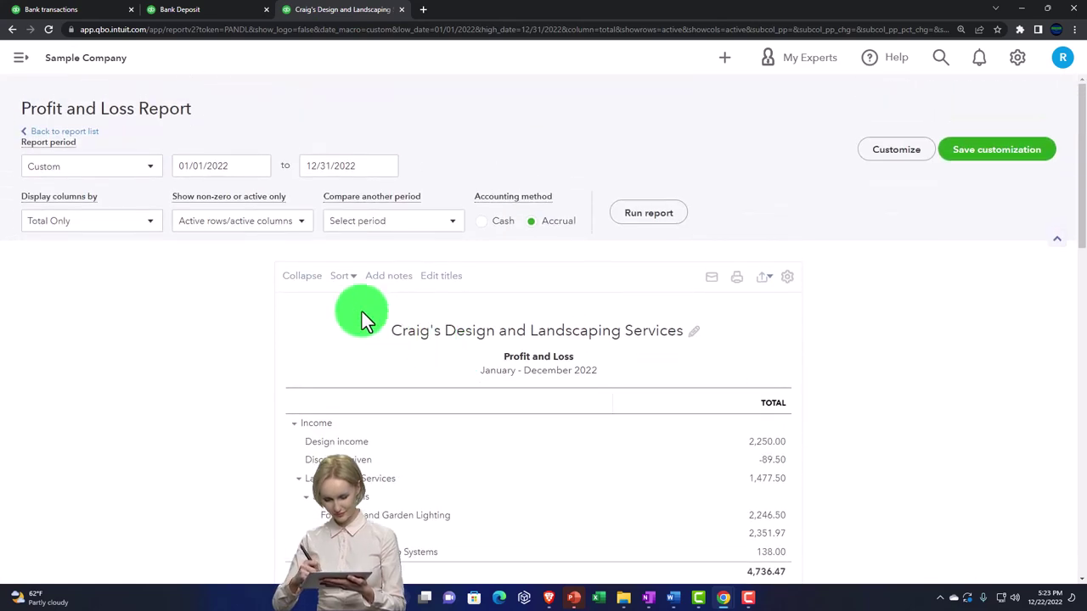
click(286, 190)
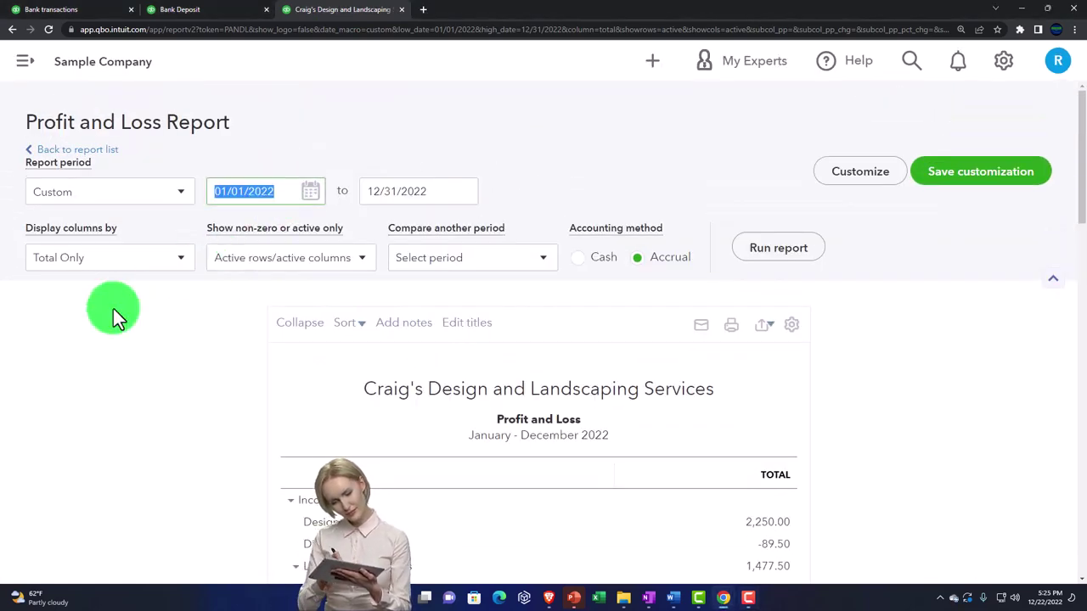
text(01/01/2023)
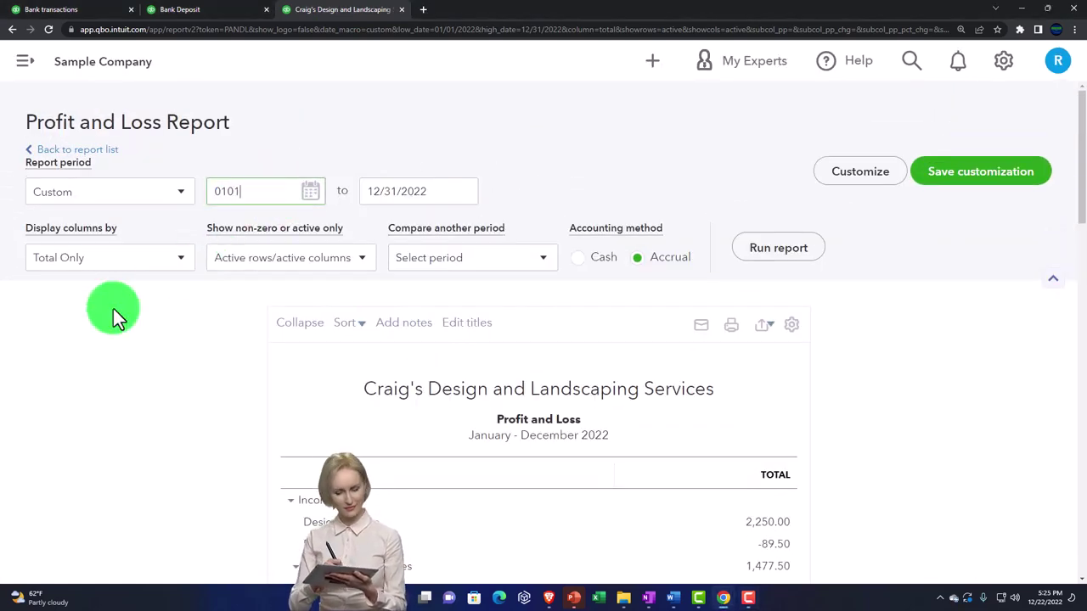
key(Tab)
text(0)
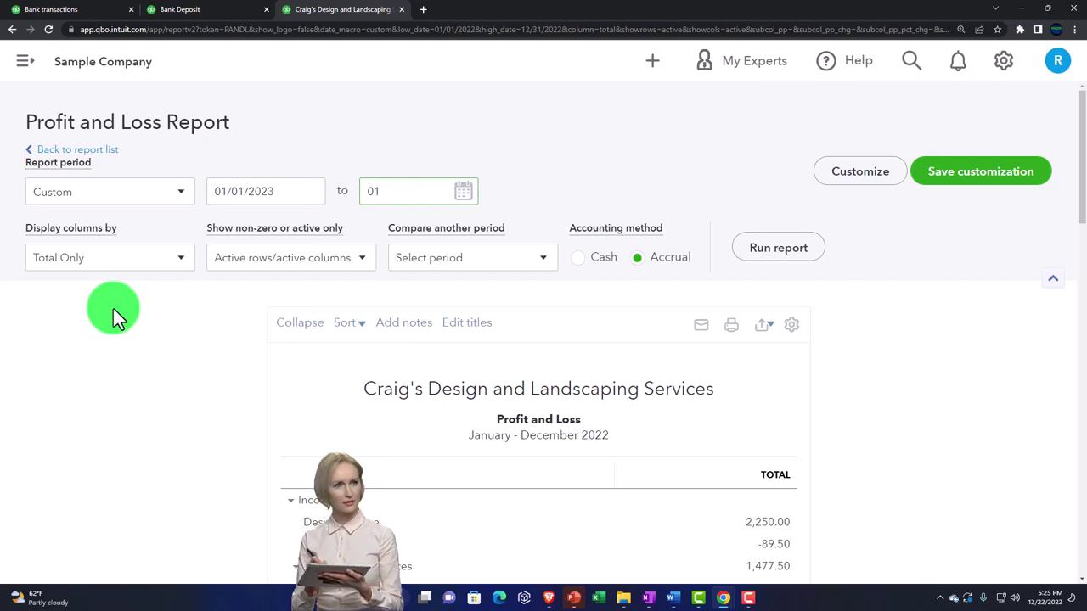
key(BackSpace)
key(BackSpace)
text(12/31/2023)
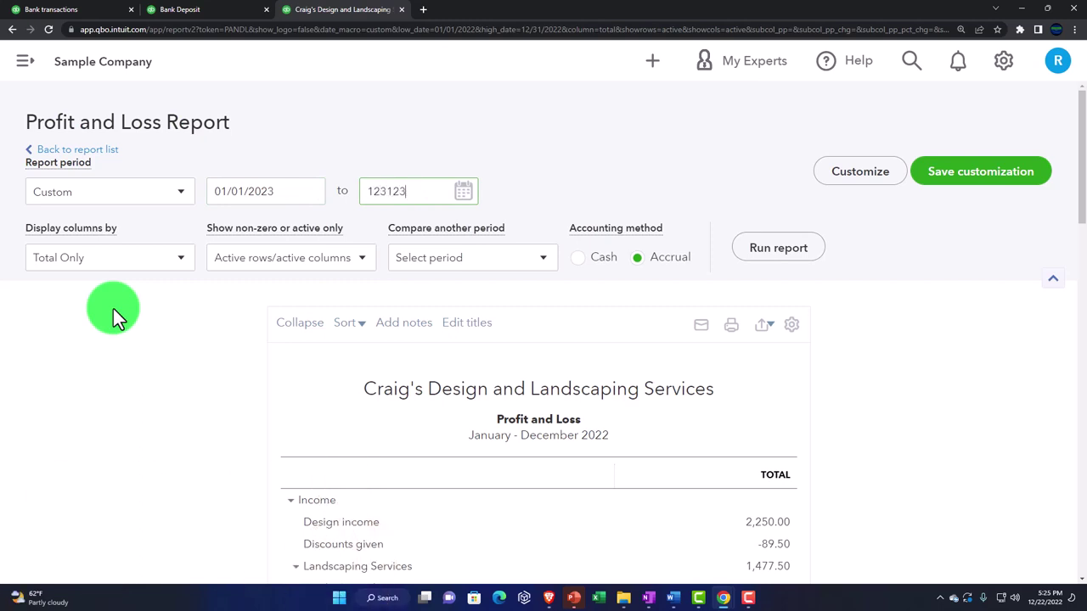
click(756, 253)
scroll(754, 260, down, 2)
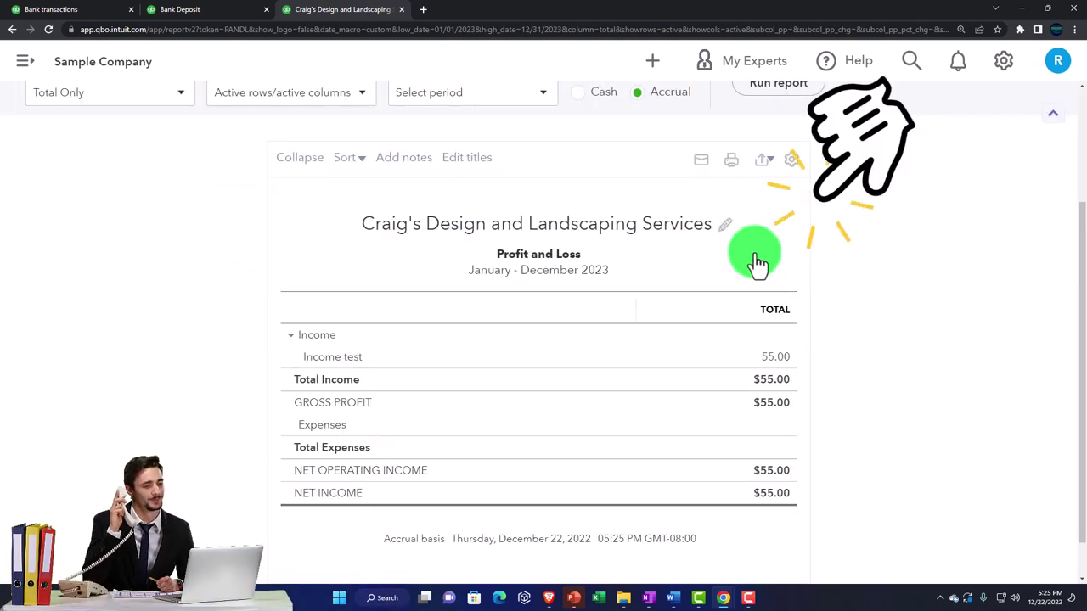
Step: Drill down from the Income test amount to its bank deposit, examine the added funds line, and return to the transaction report
click(772, 367)
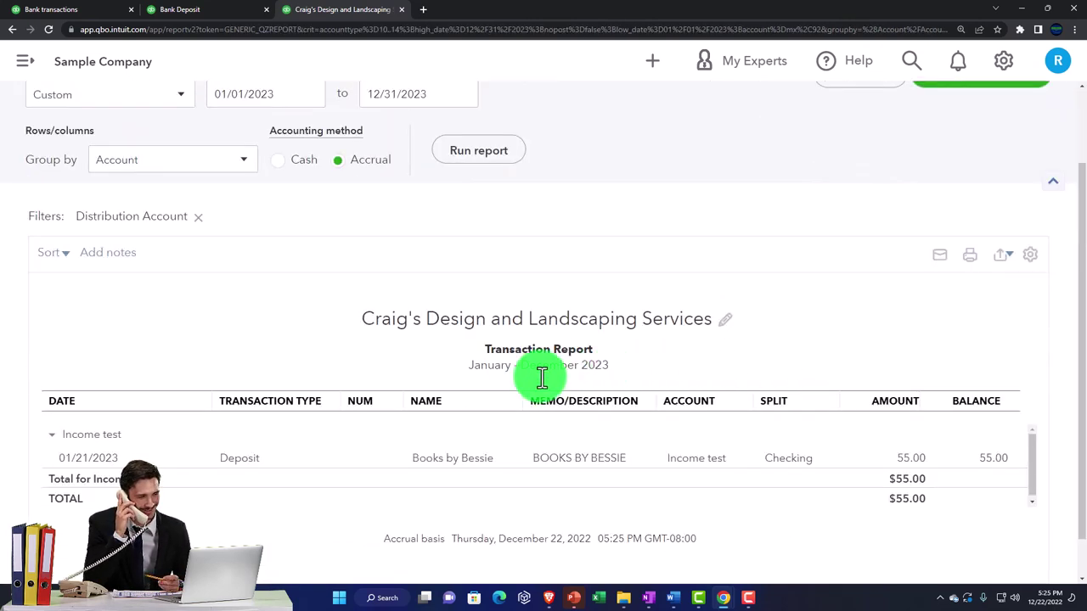
click(243, 464)
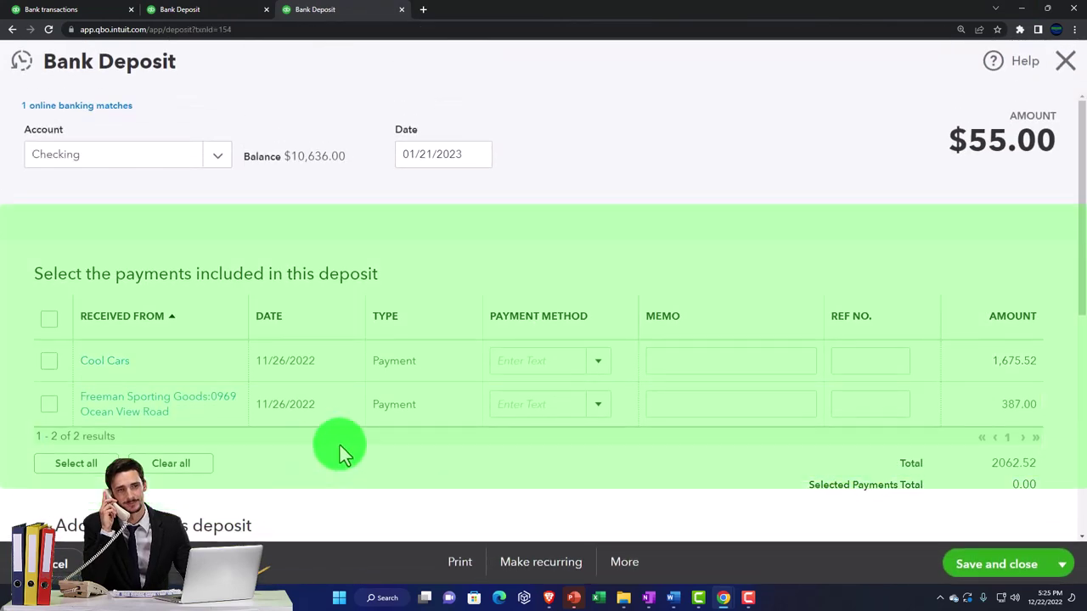
scroll(379, 447, down, 4)
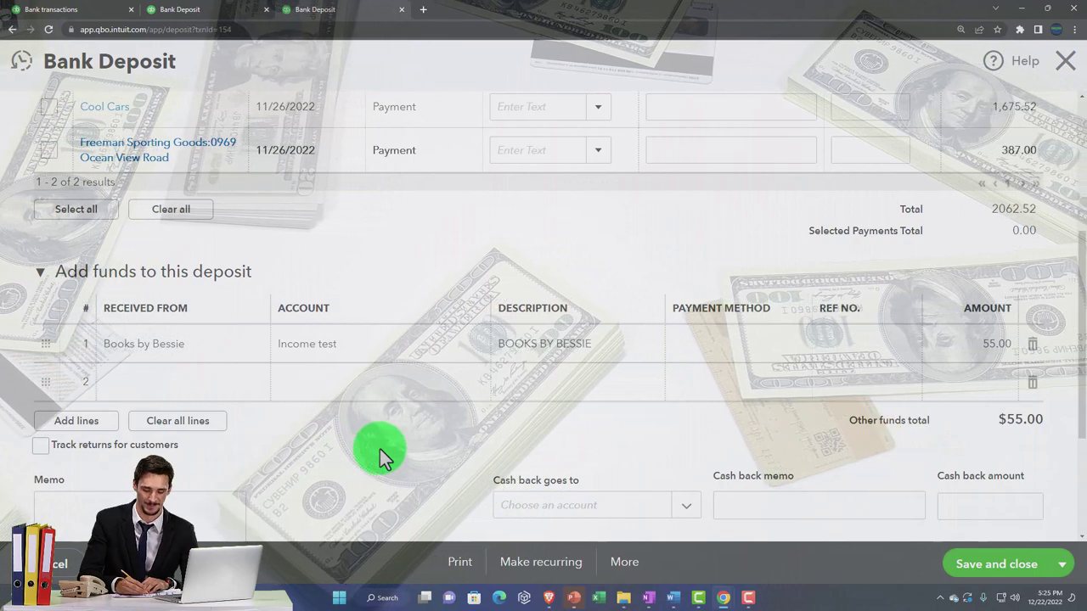
scroll(379, 449, up, 1)
scroll(379, 451, up, 3)
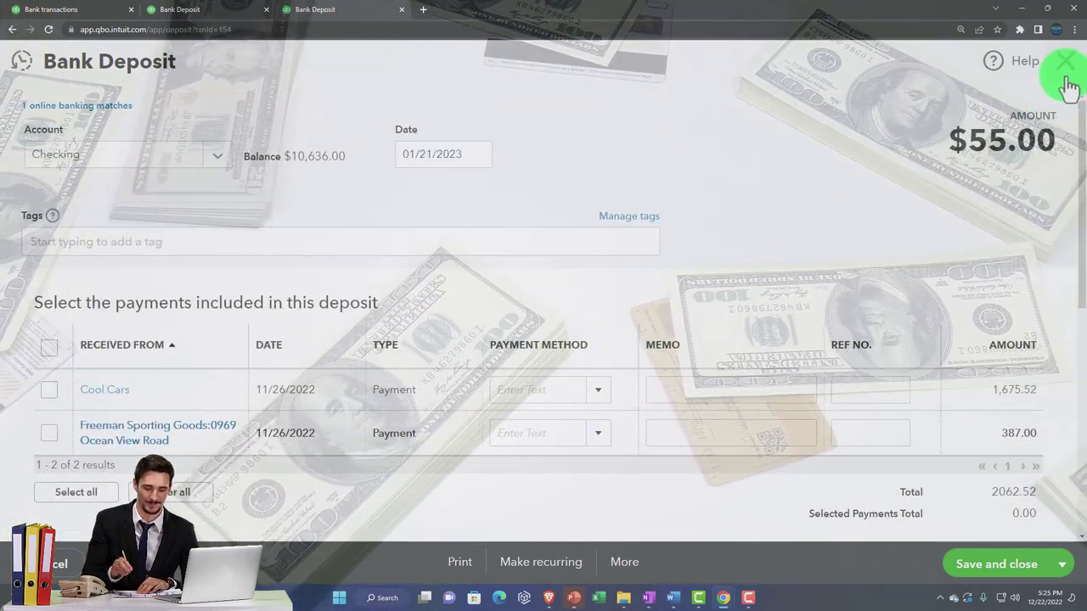
click(1068, 75)
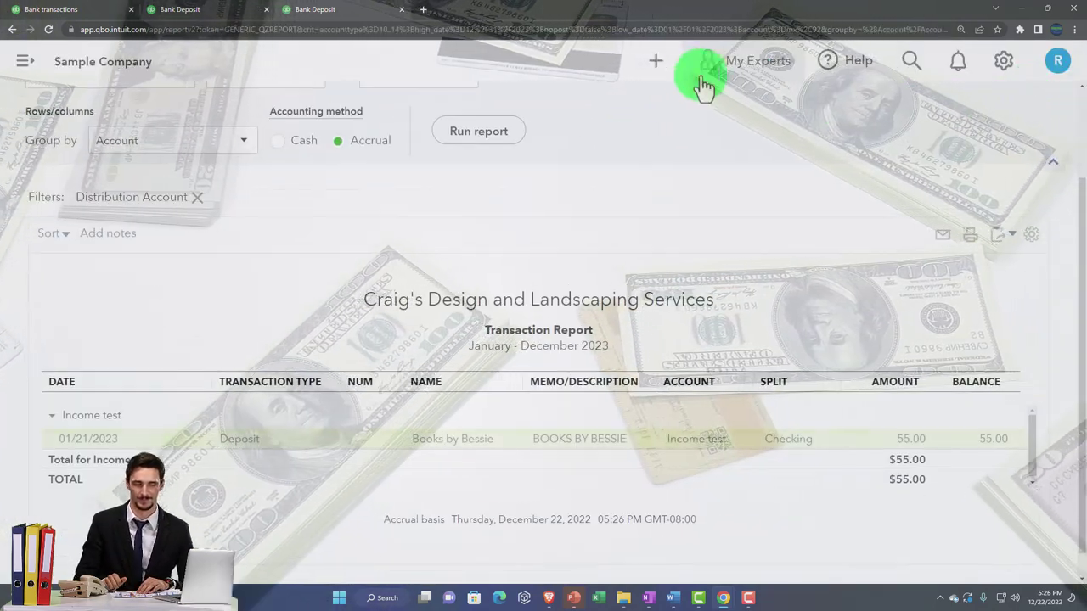
Step: Look over the customer, vendor, employee and other forms available for new transactions, and return to the report
click(659, 69)
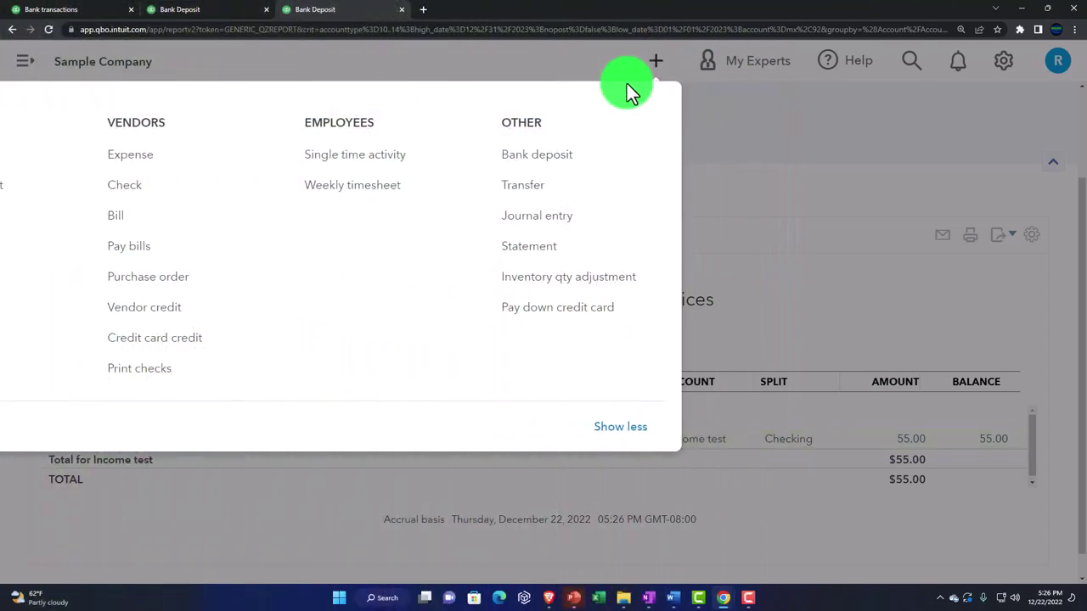
key(ctrl+minus)
key(ctrl+minus)
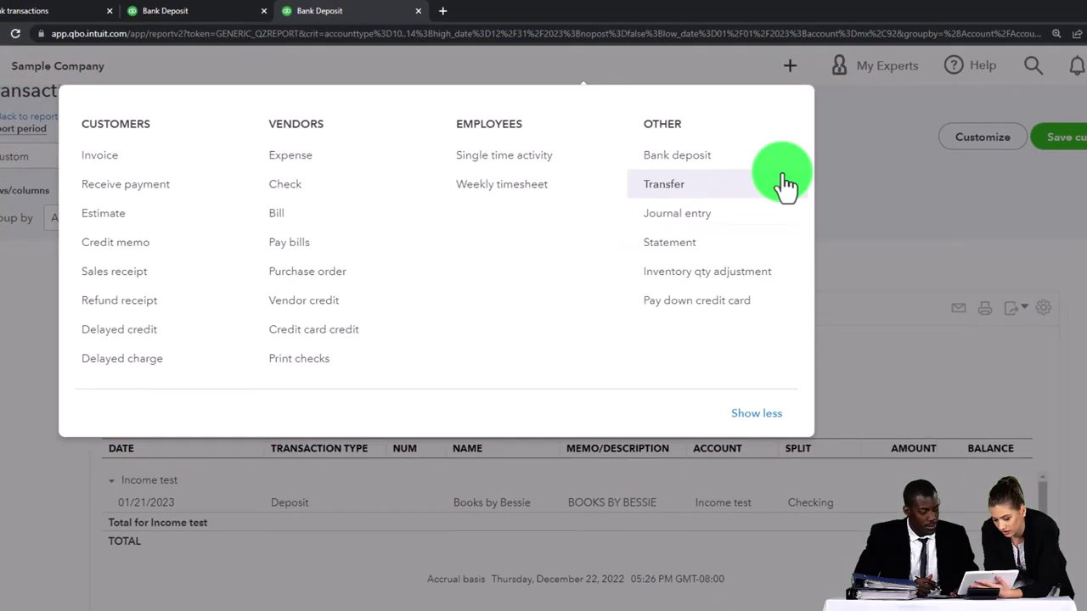
click(901, 180)
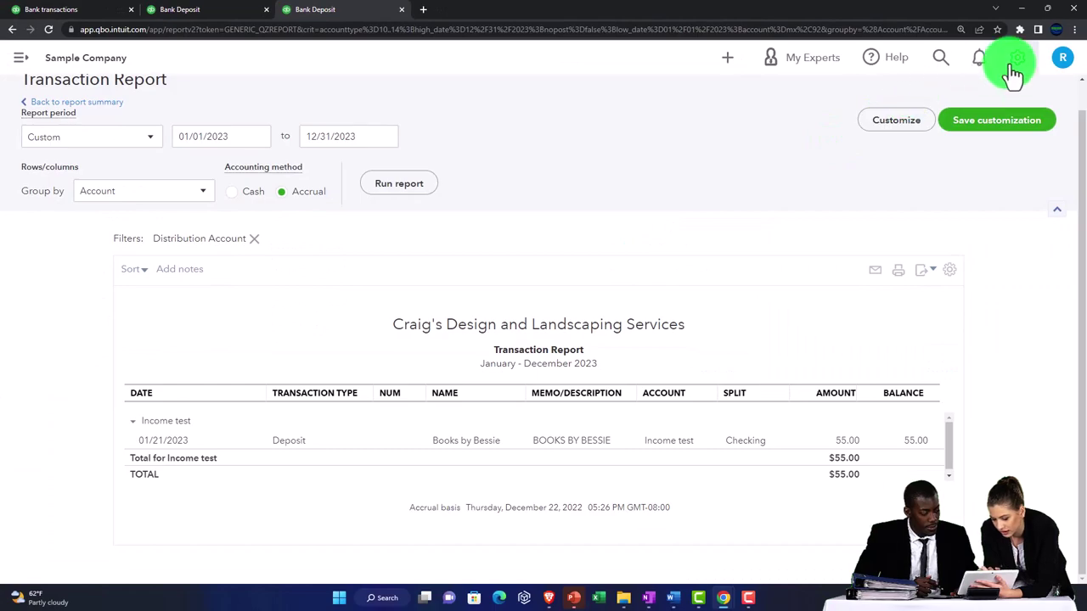
Step: Switch QuickBooks from Accountant view to Business view, and open the Get things done workspace
click(1016, 59)
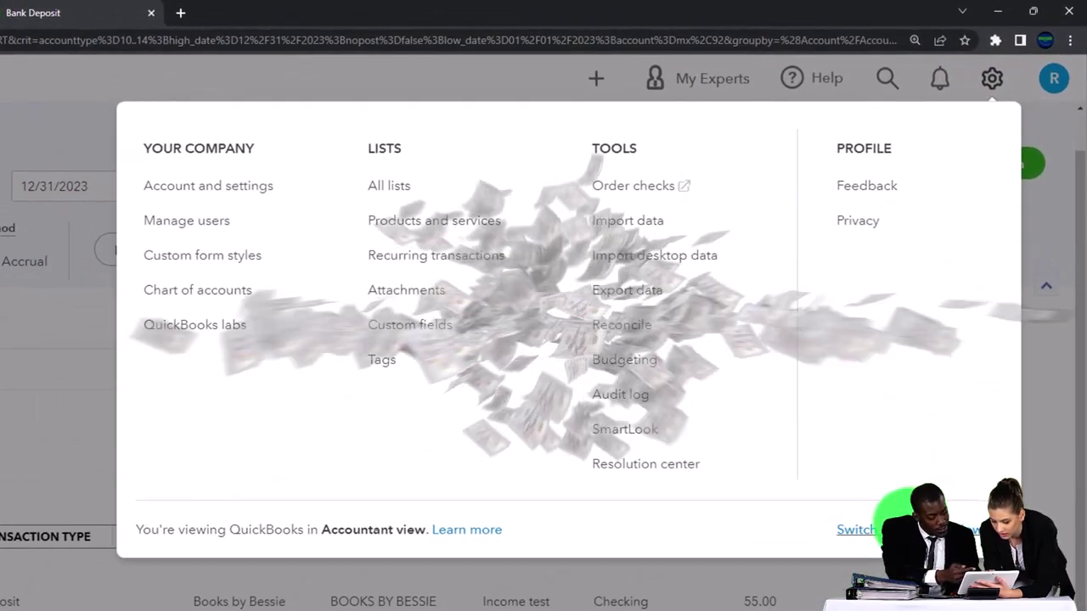
click(849, 529)
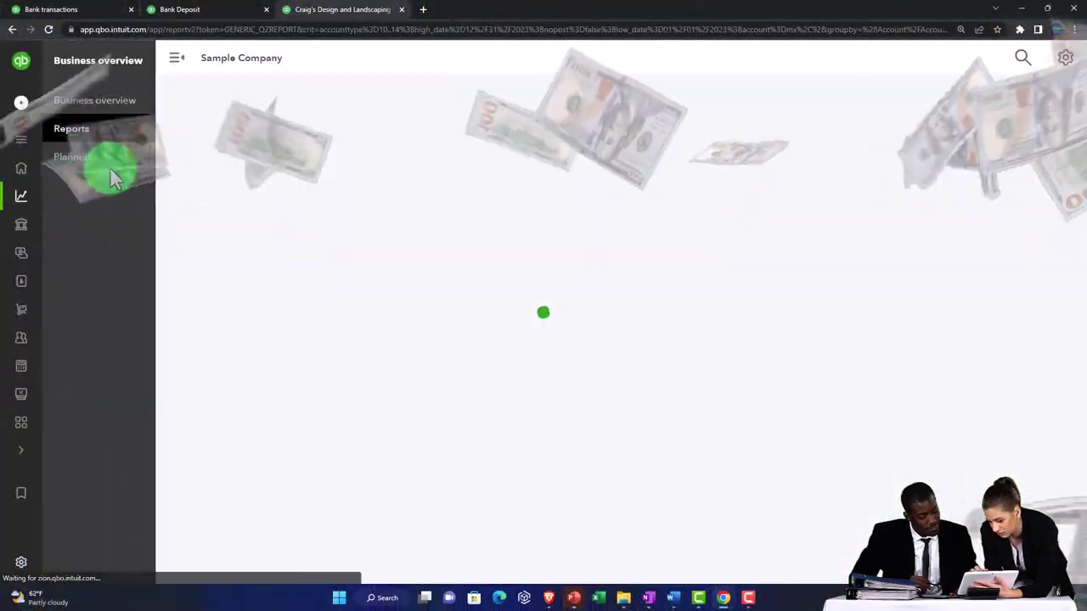
click(23, 178)
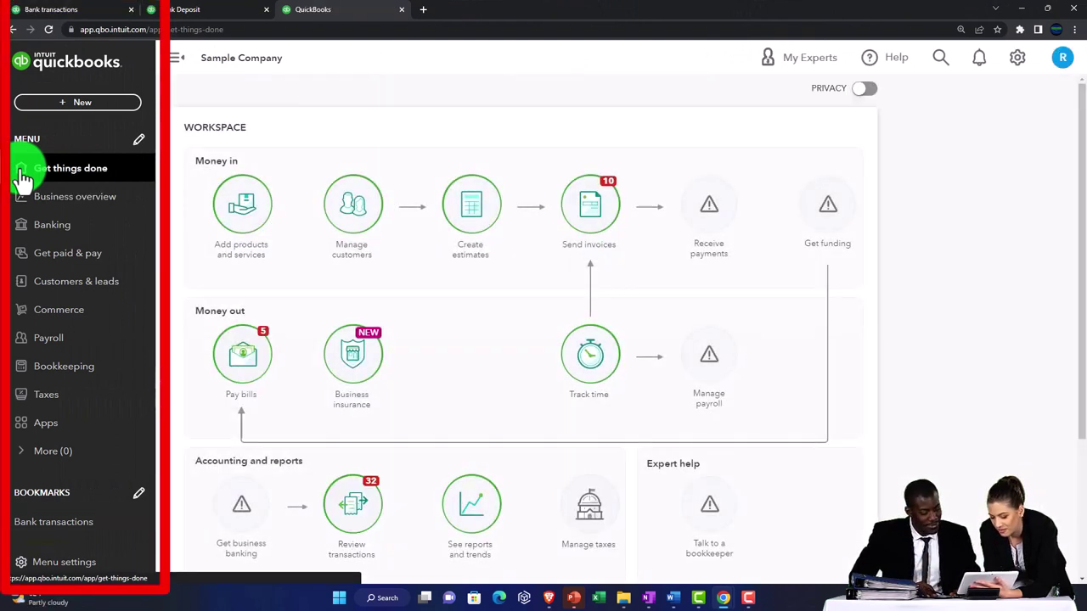
click(78, 103)
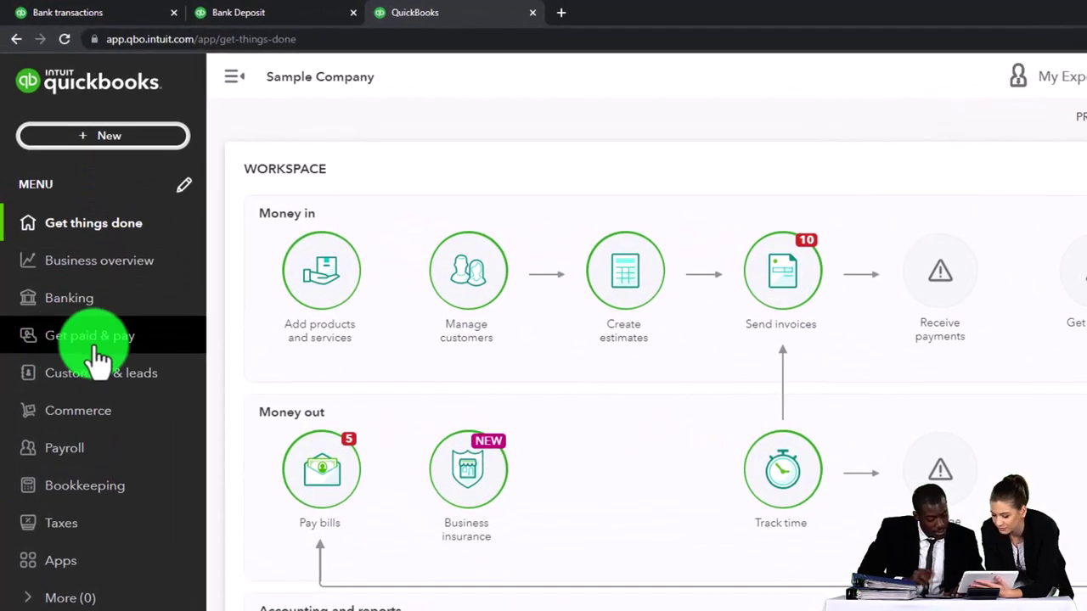
Step: Look through the Get paid & pay area's overview, customer list and invoice list
click(96, 347)
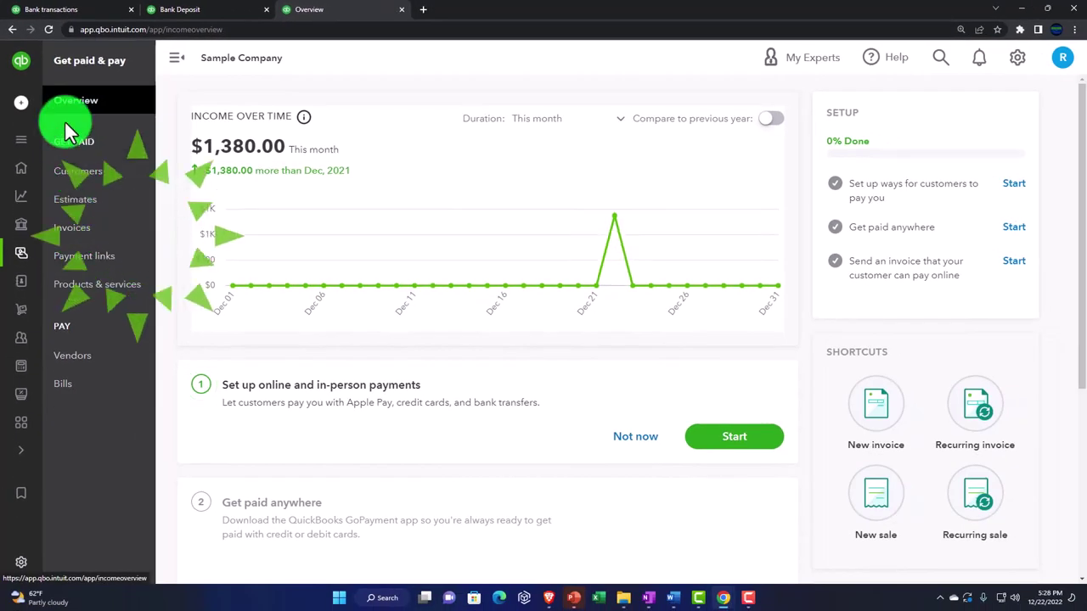
click(69, 176)
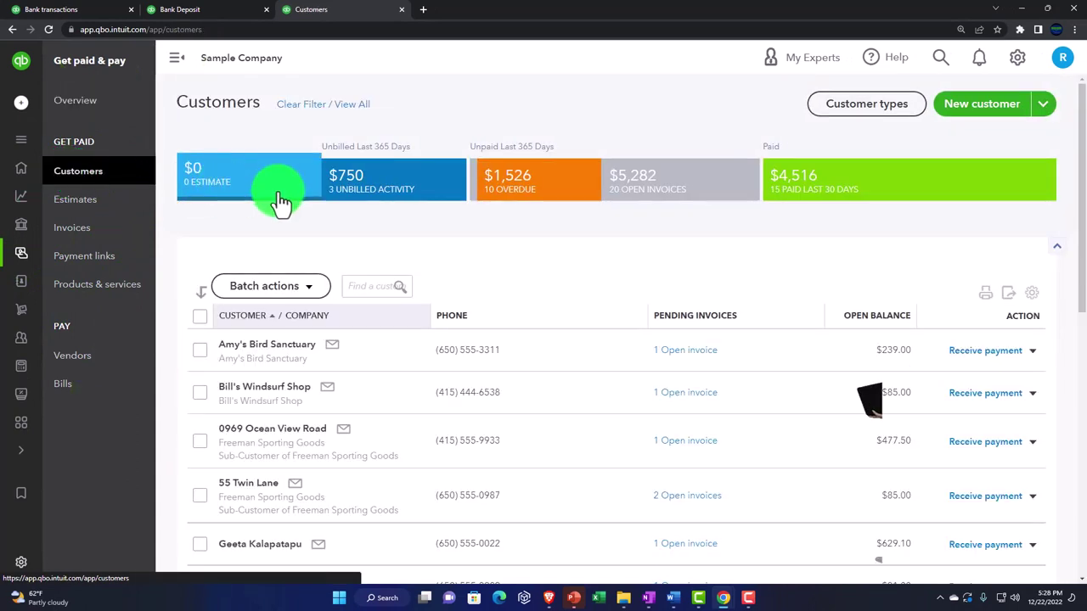
click(75, 229)
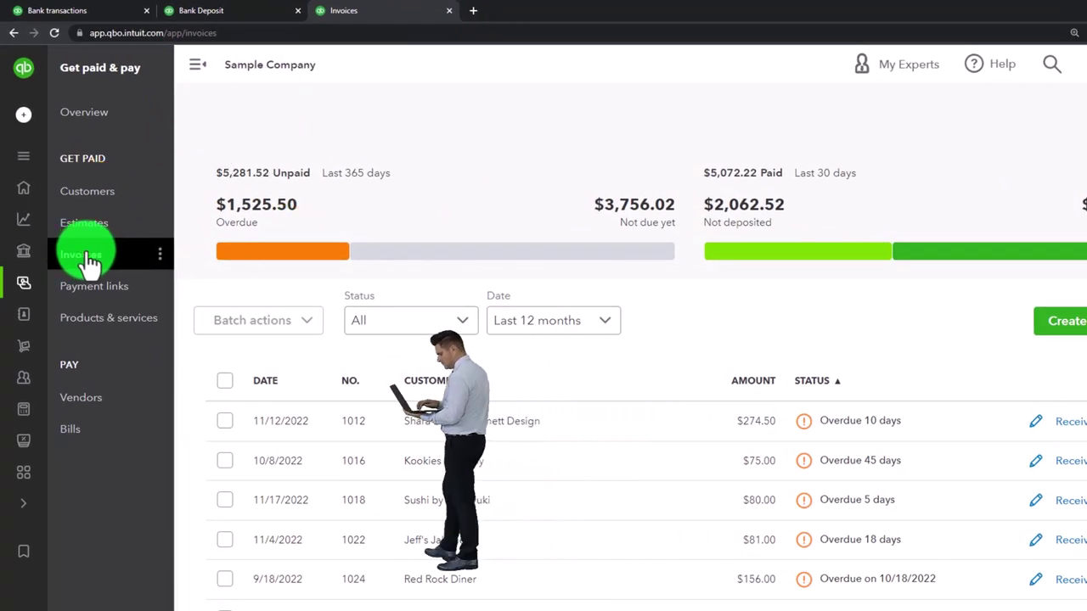
Step: Open the Bookkeeping area's transactions, and display the list of all sales
mouse_move(32, 266)
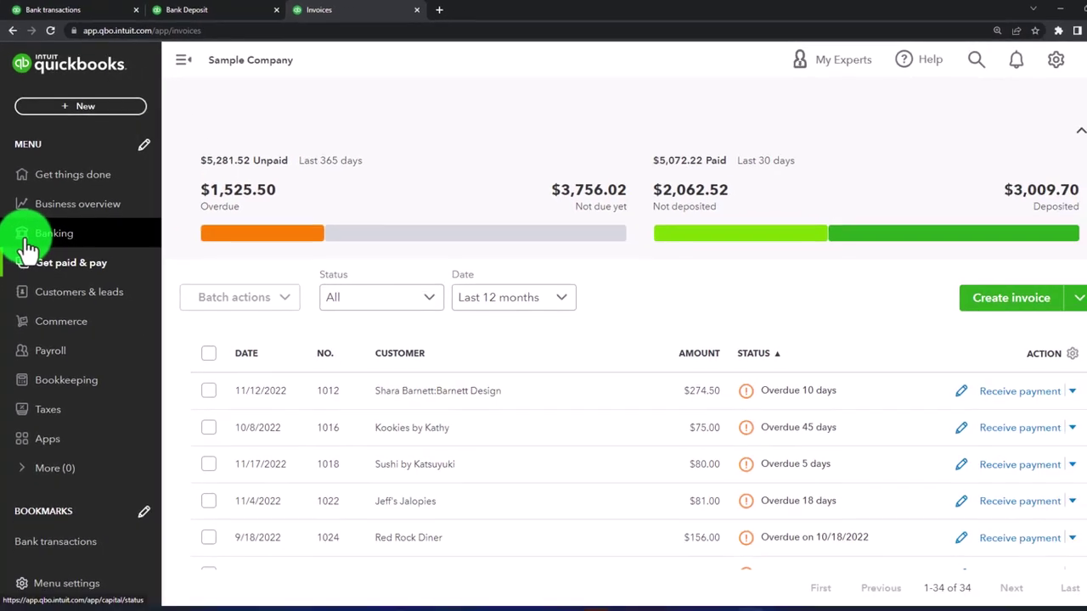
click(44, 372)
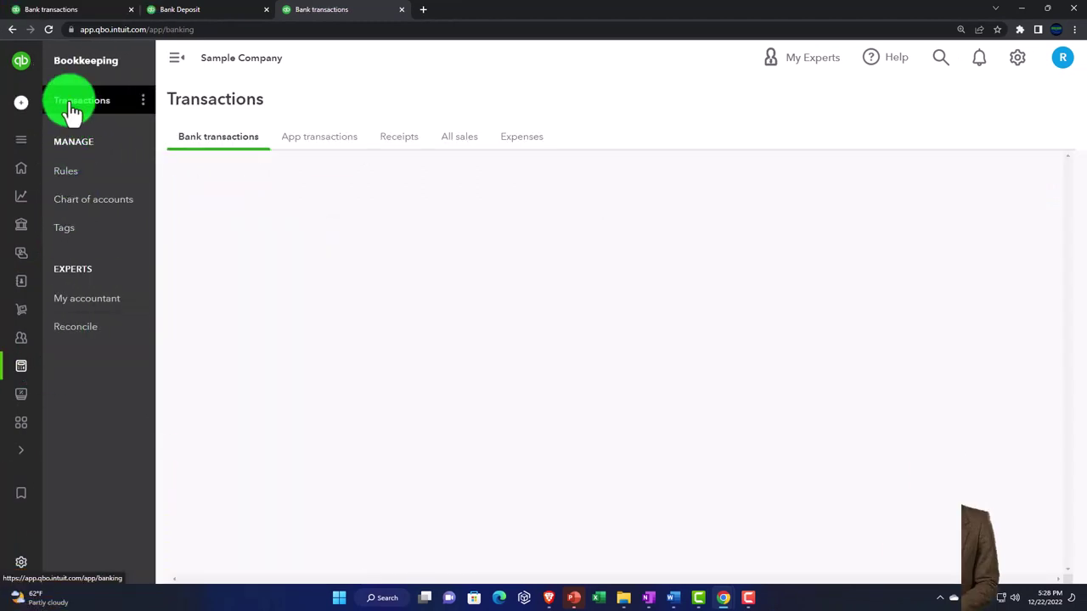
click(455, 140)
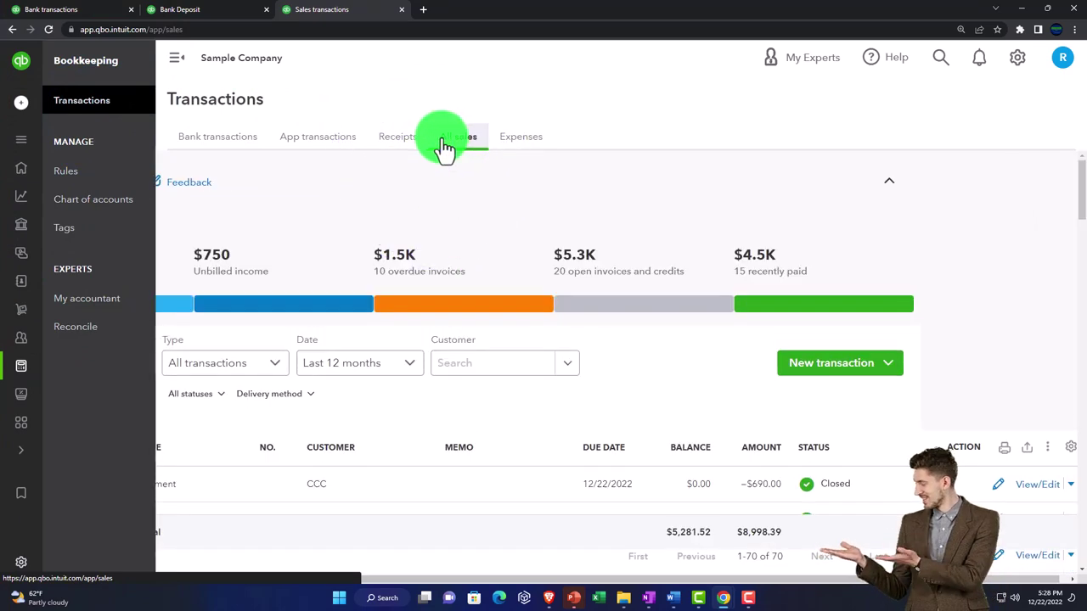
Step: Look over the sales list and the Business view's main navigation, and return to the Bookkeeping area's entries
scroll(438, 275, down, 1)
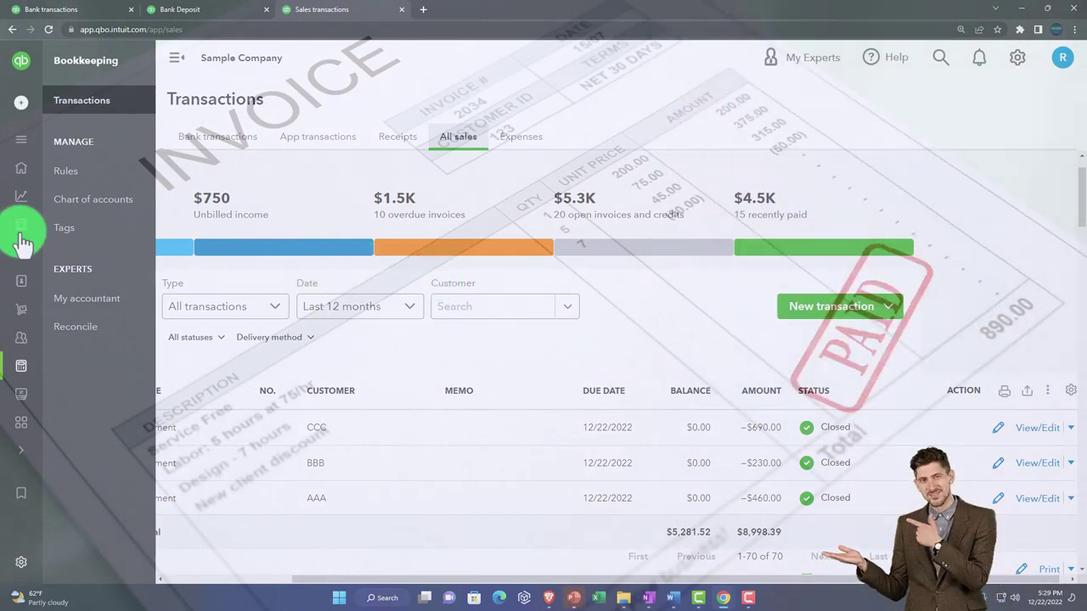
mouse_move(19, 240)
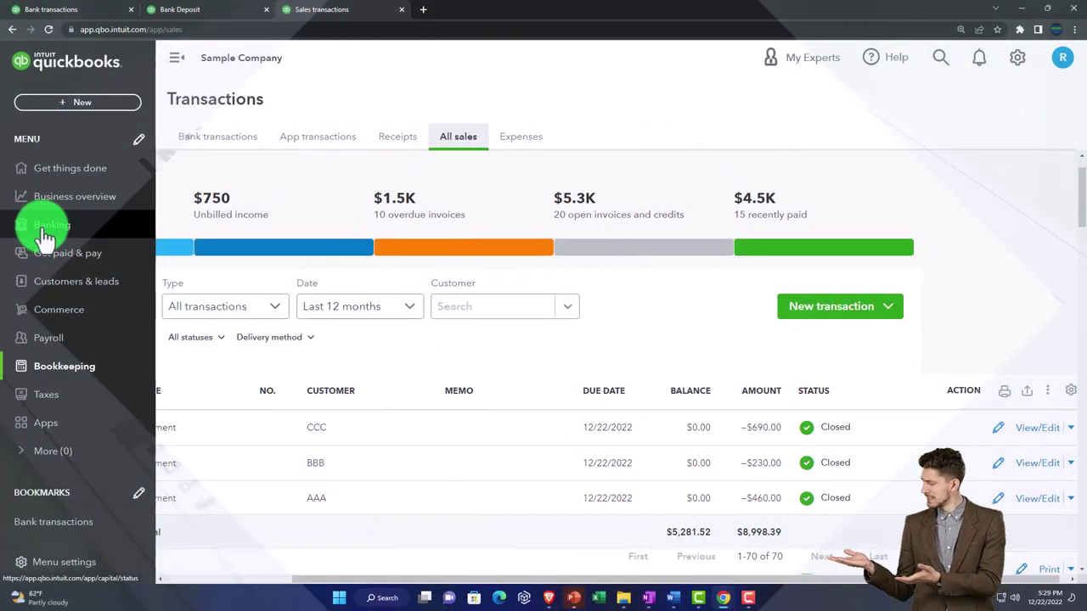
click(63, 374)
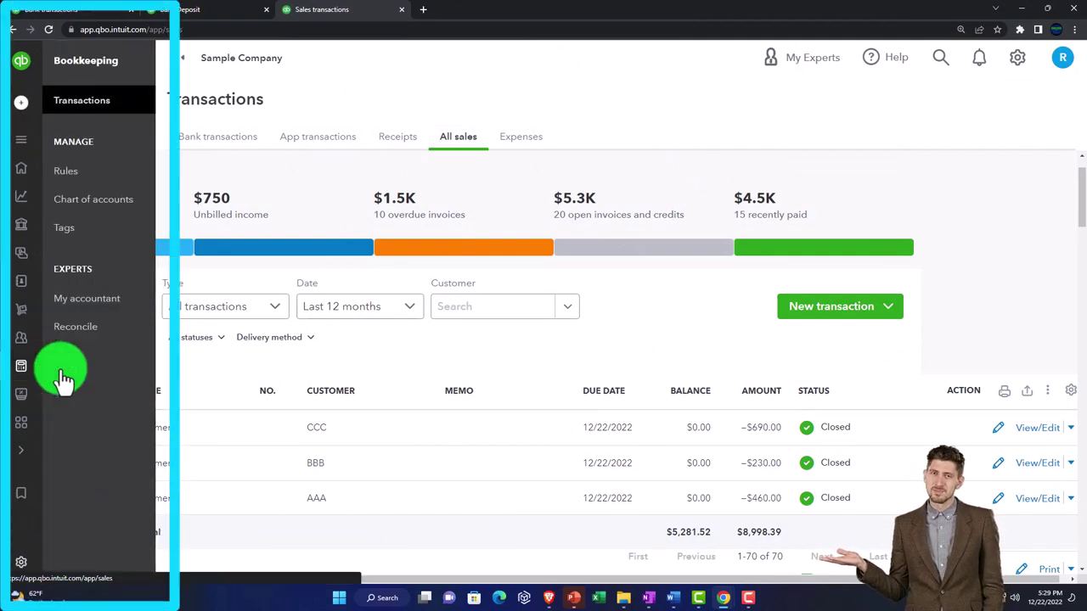
mouse_move(12, 180)
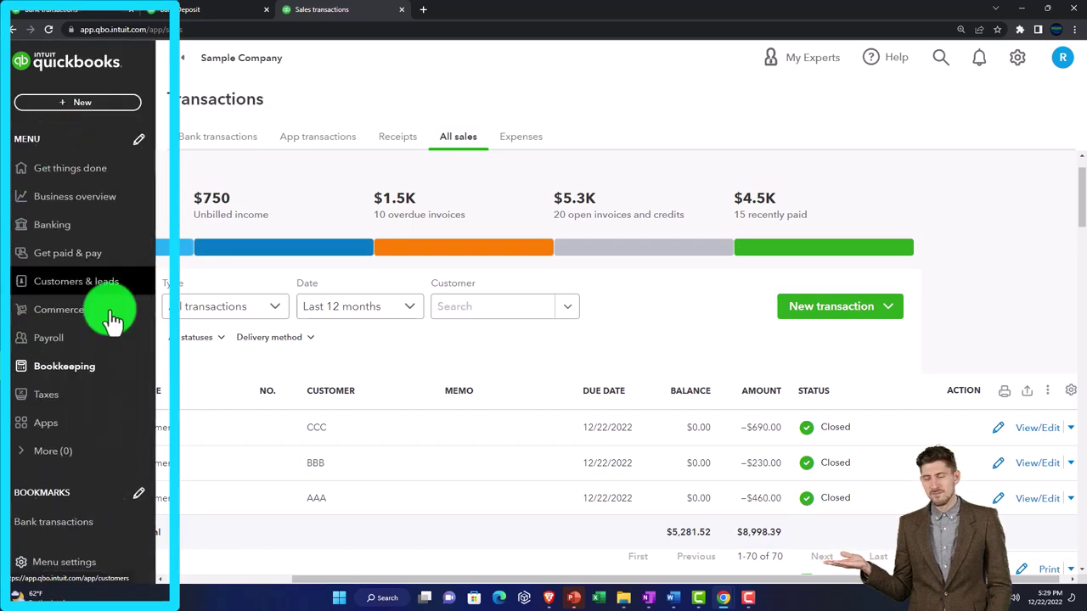
click(66, 372)
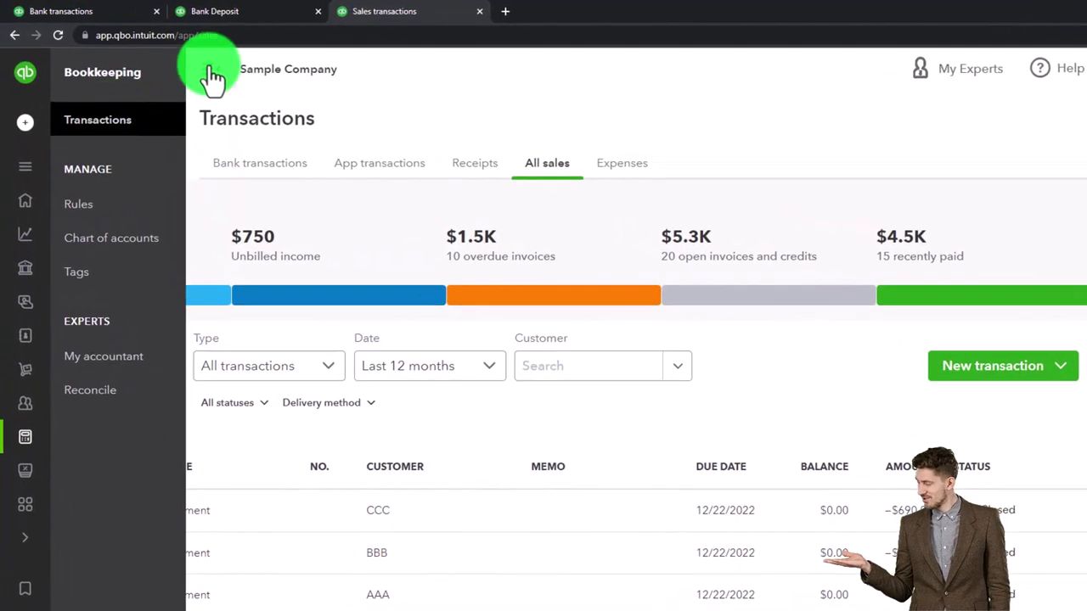
Step: Hide the navigation and look through the Checking account's bank transactions for review, dismissing the introductory categorization prompts
click(213, 75)
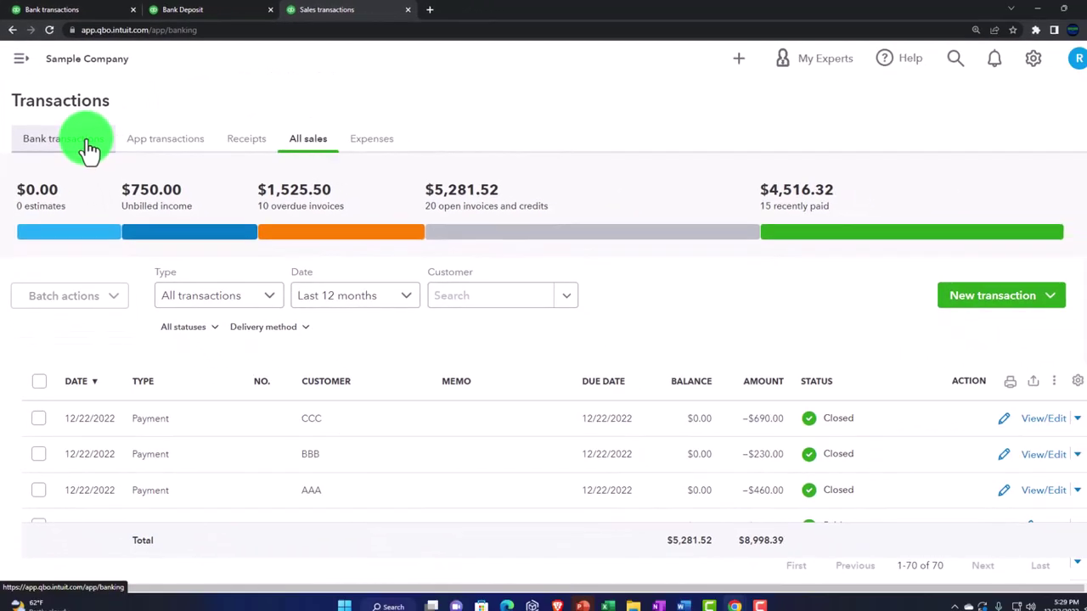
click(96, 167)
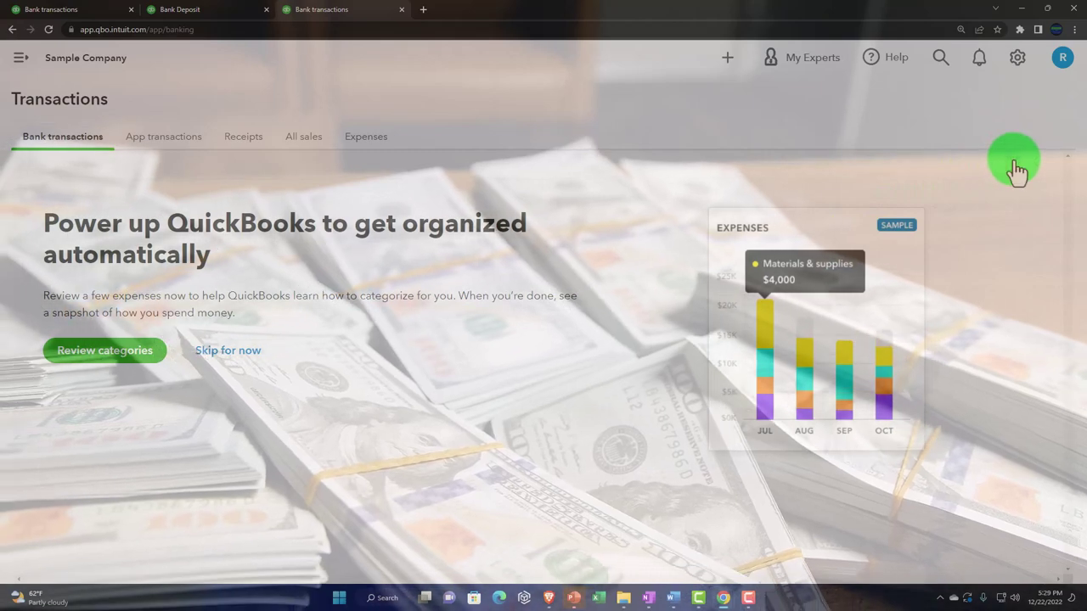
click(1014, 163)
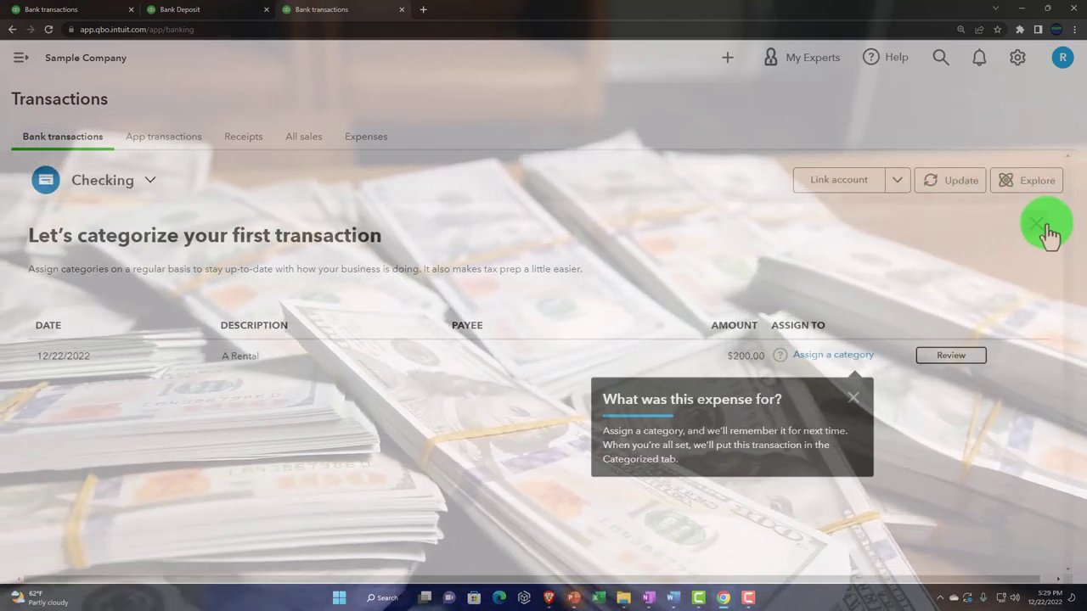
click(1040, 226)
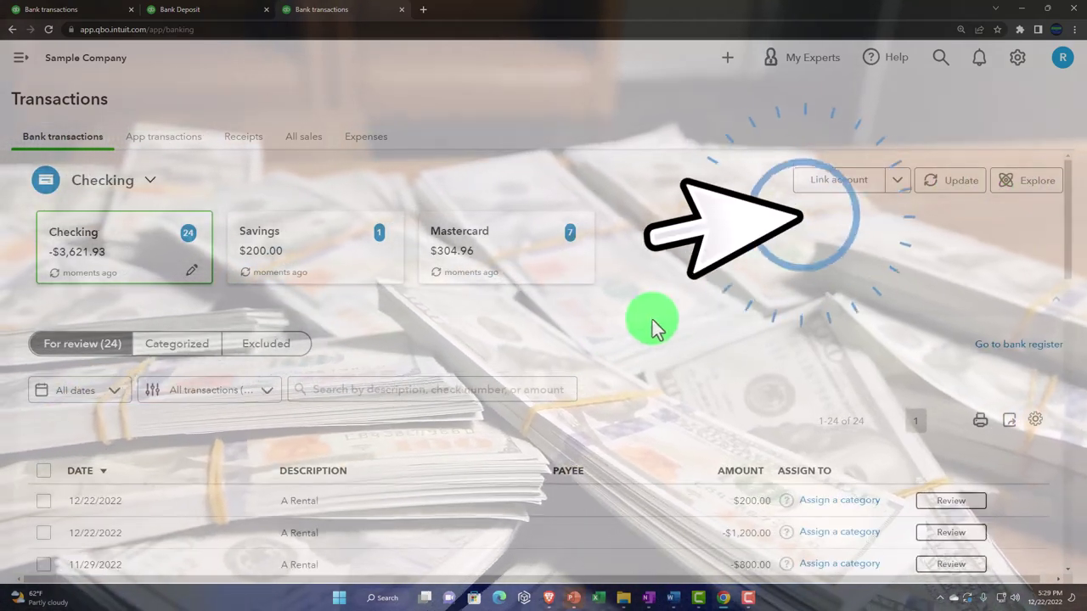
scroll(613, 340, down, 1)
scroll(615, 342, down, 1)
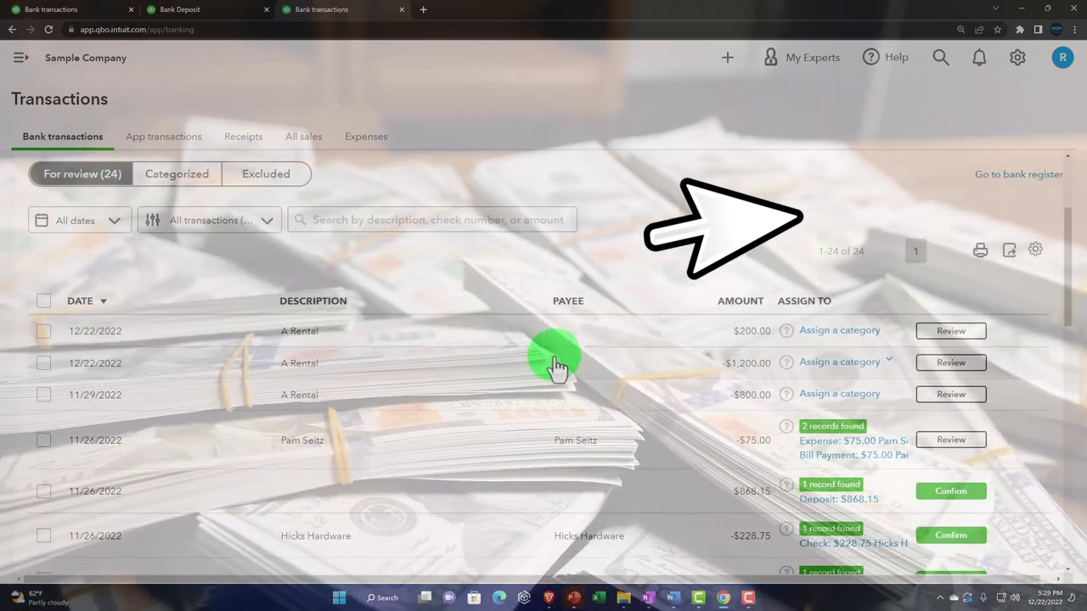
scroll(556, 366, up, 2)
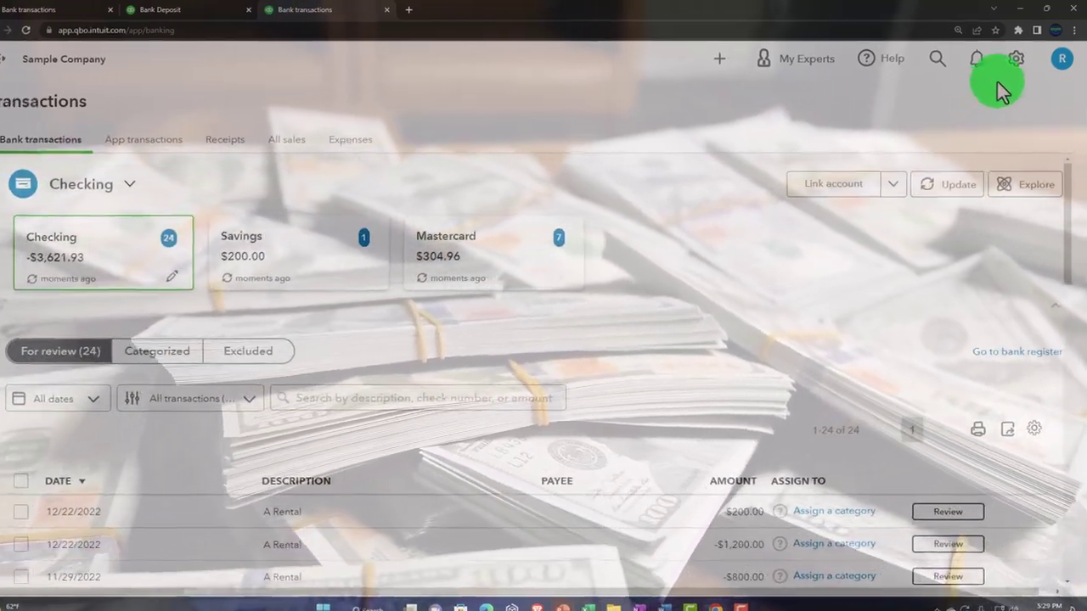
Step: Open the company settings to switch QuickBooks from Business view back to Accountant view
click(1018, 57)
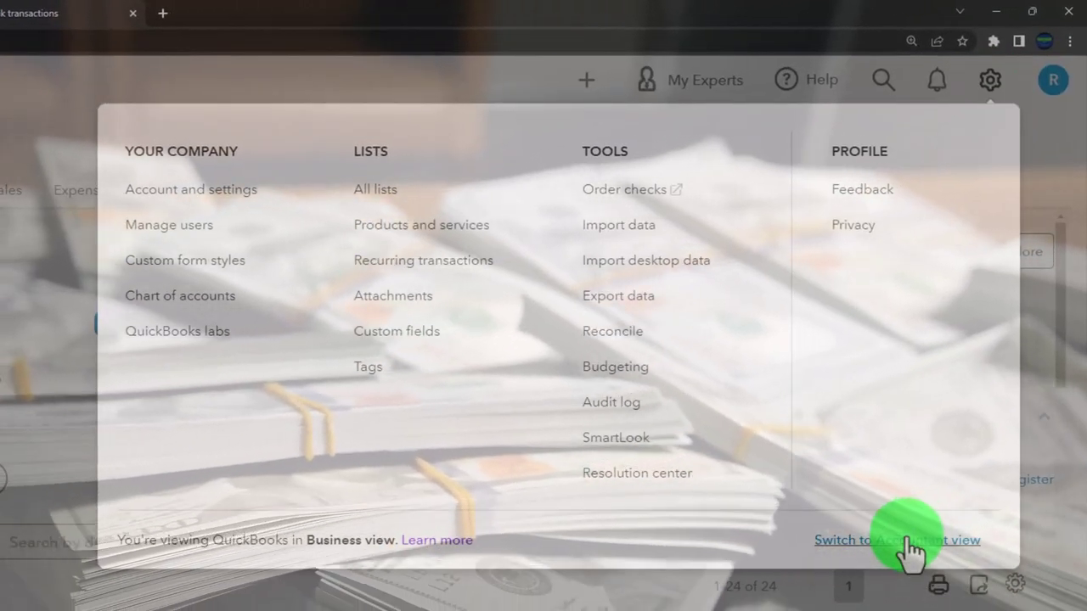